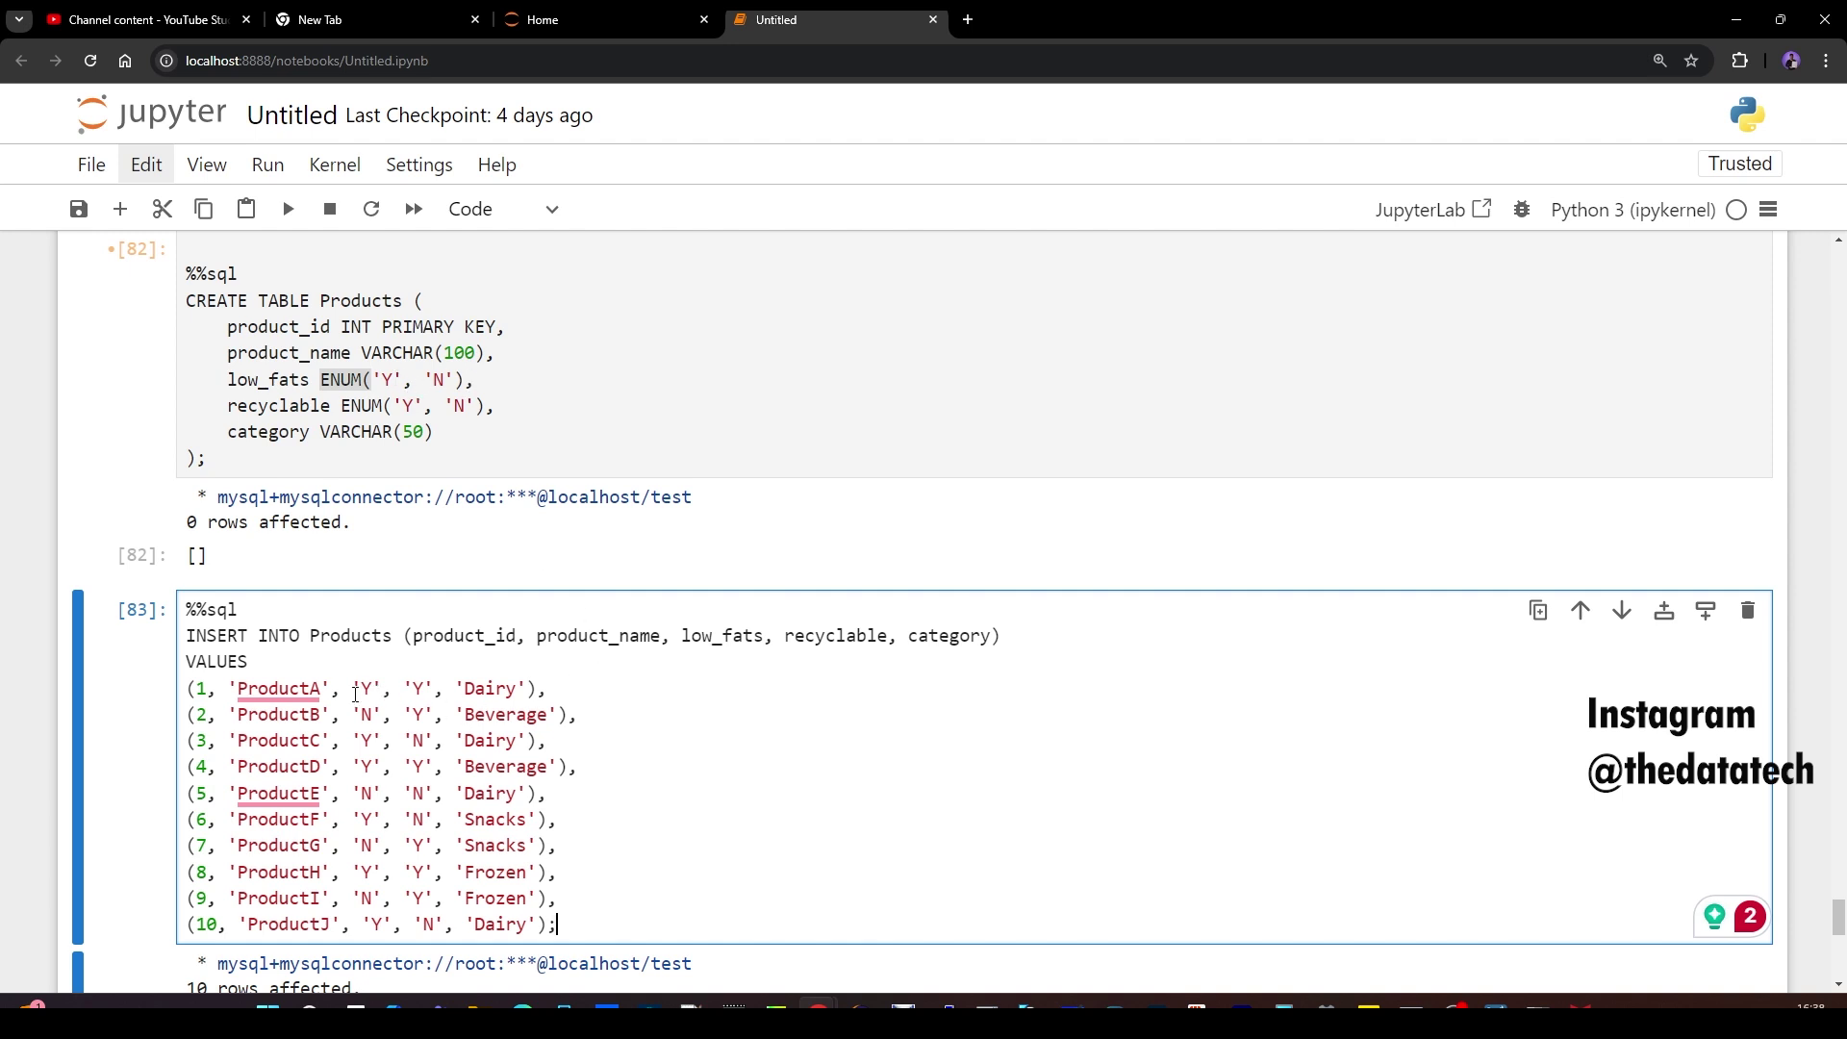
# - Review the products table's low_fats Y/N values, ProductA's values and the Dairy category entry
pyautogui.moveTo(339, 689); pyautogui.dragTo(451, 689)
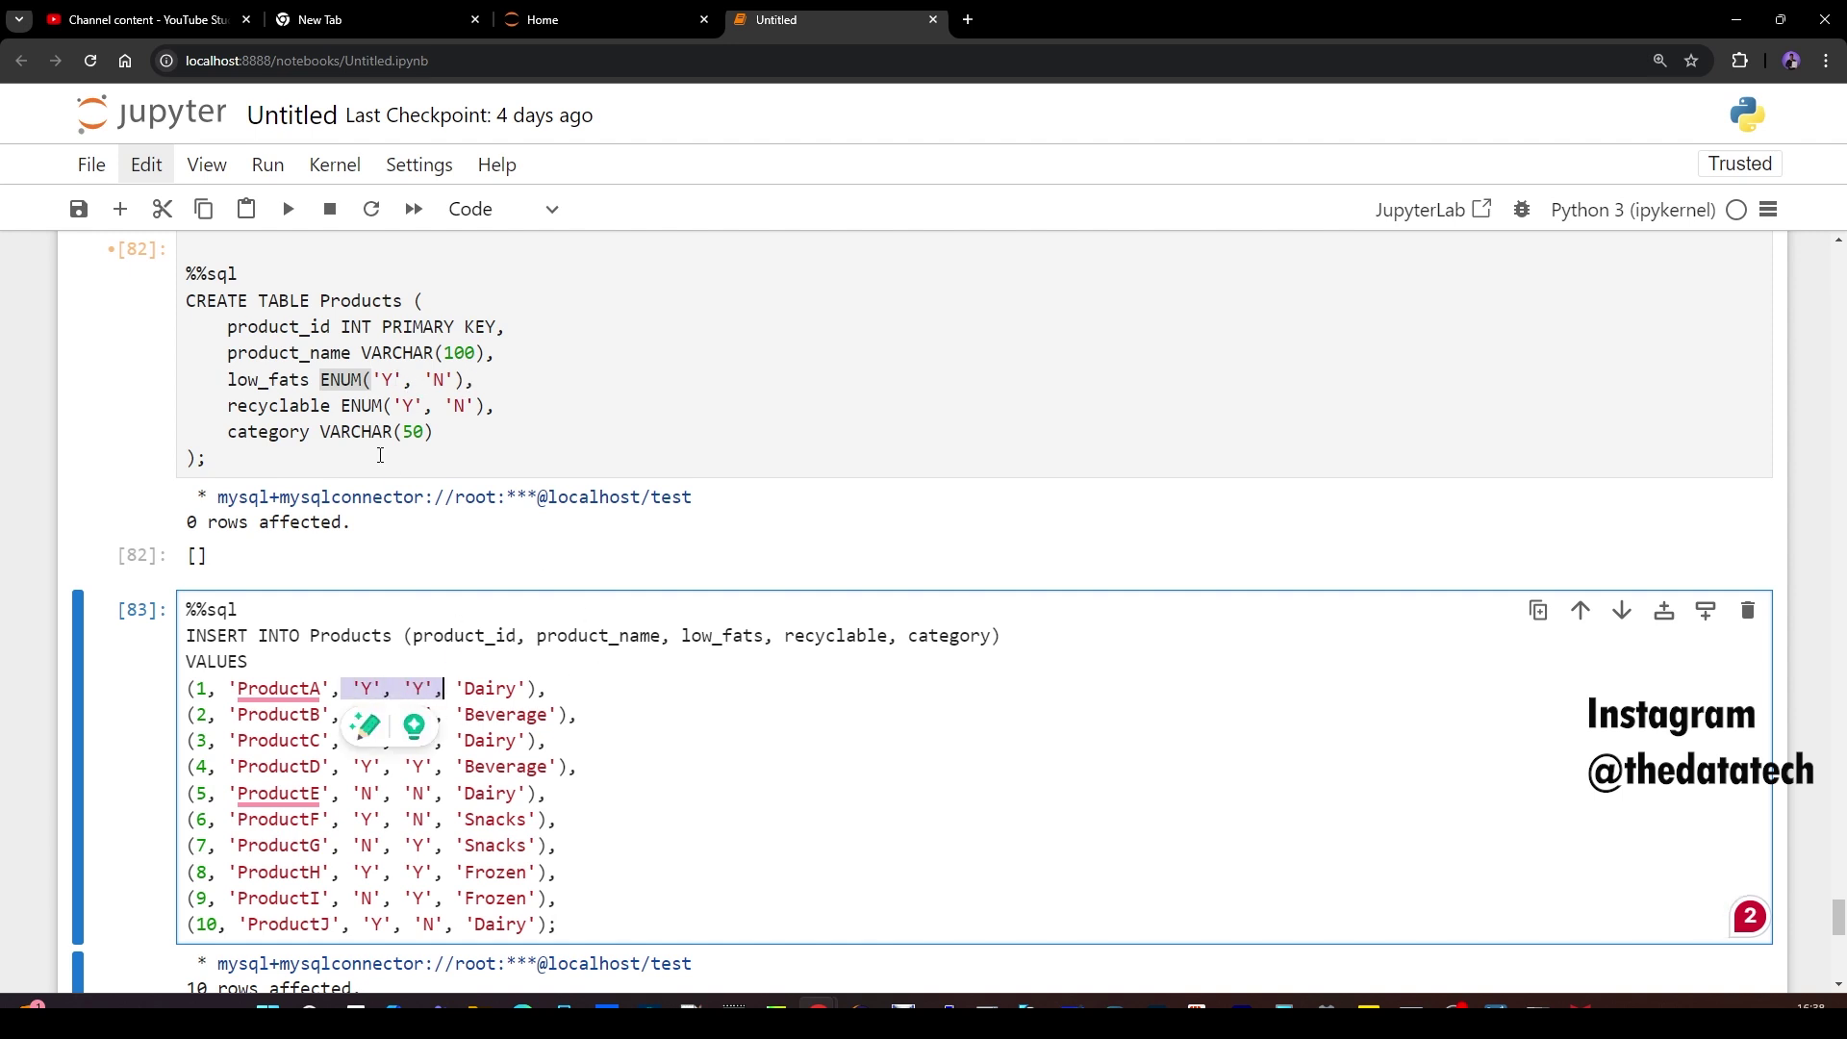
pyautogui.click(389, 781)
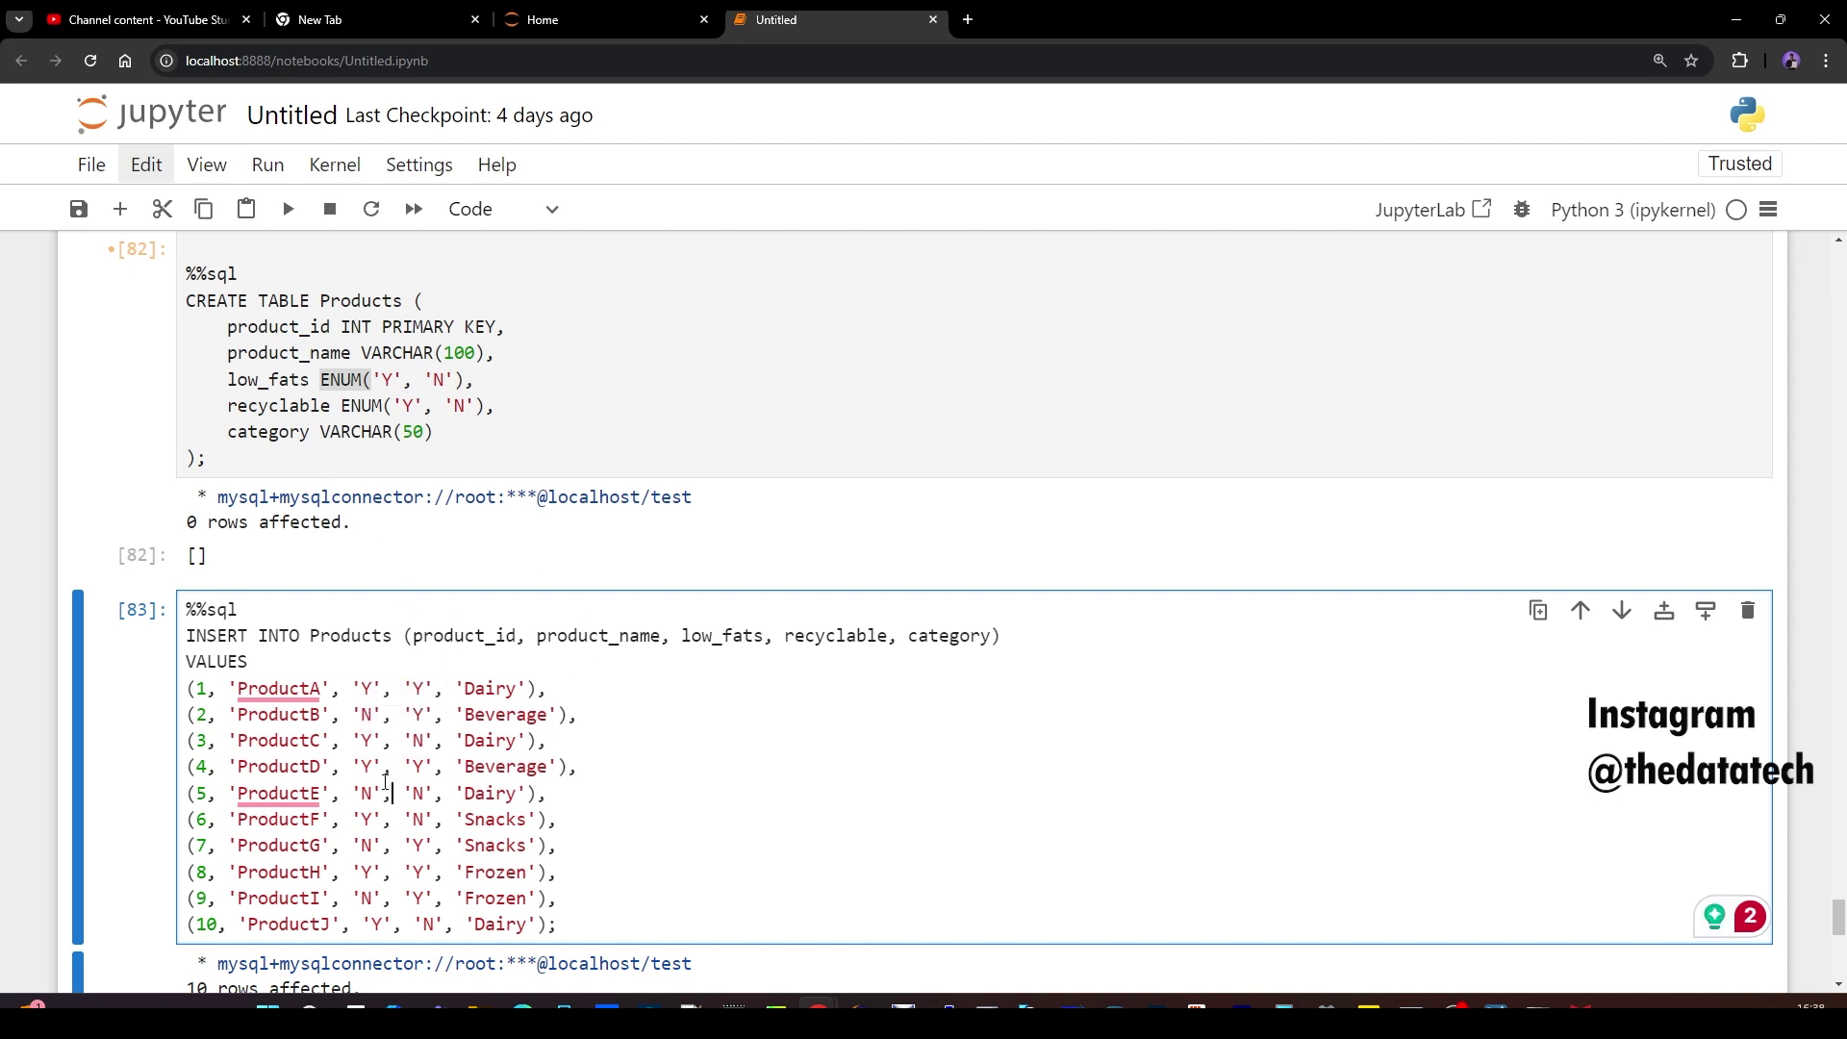
pyautogui.moveTo(375, 380); pyautogui.dragTo(455, 381)
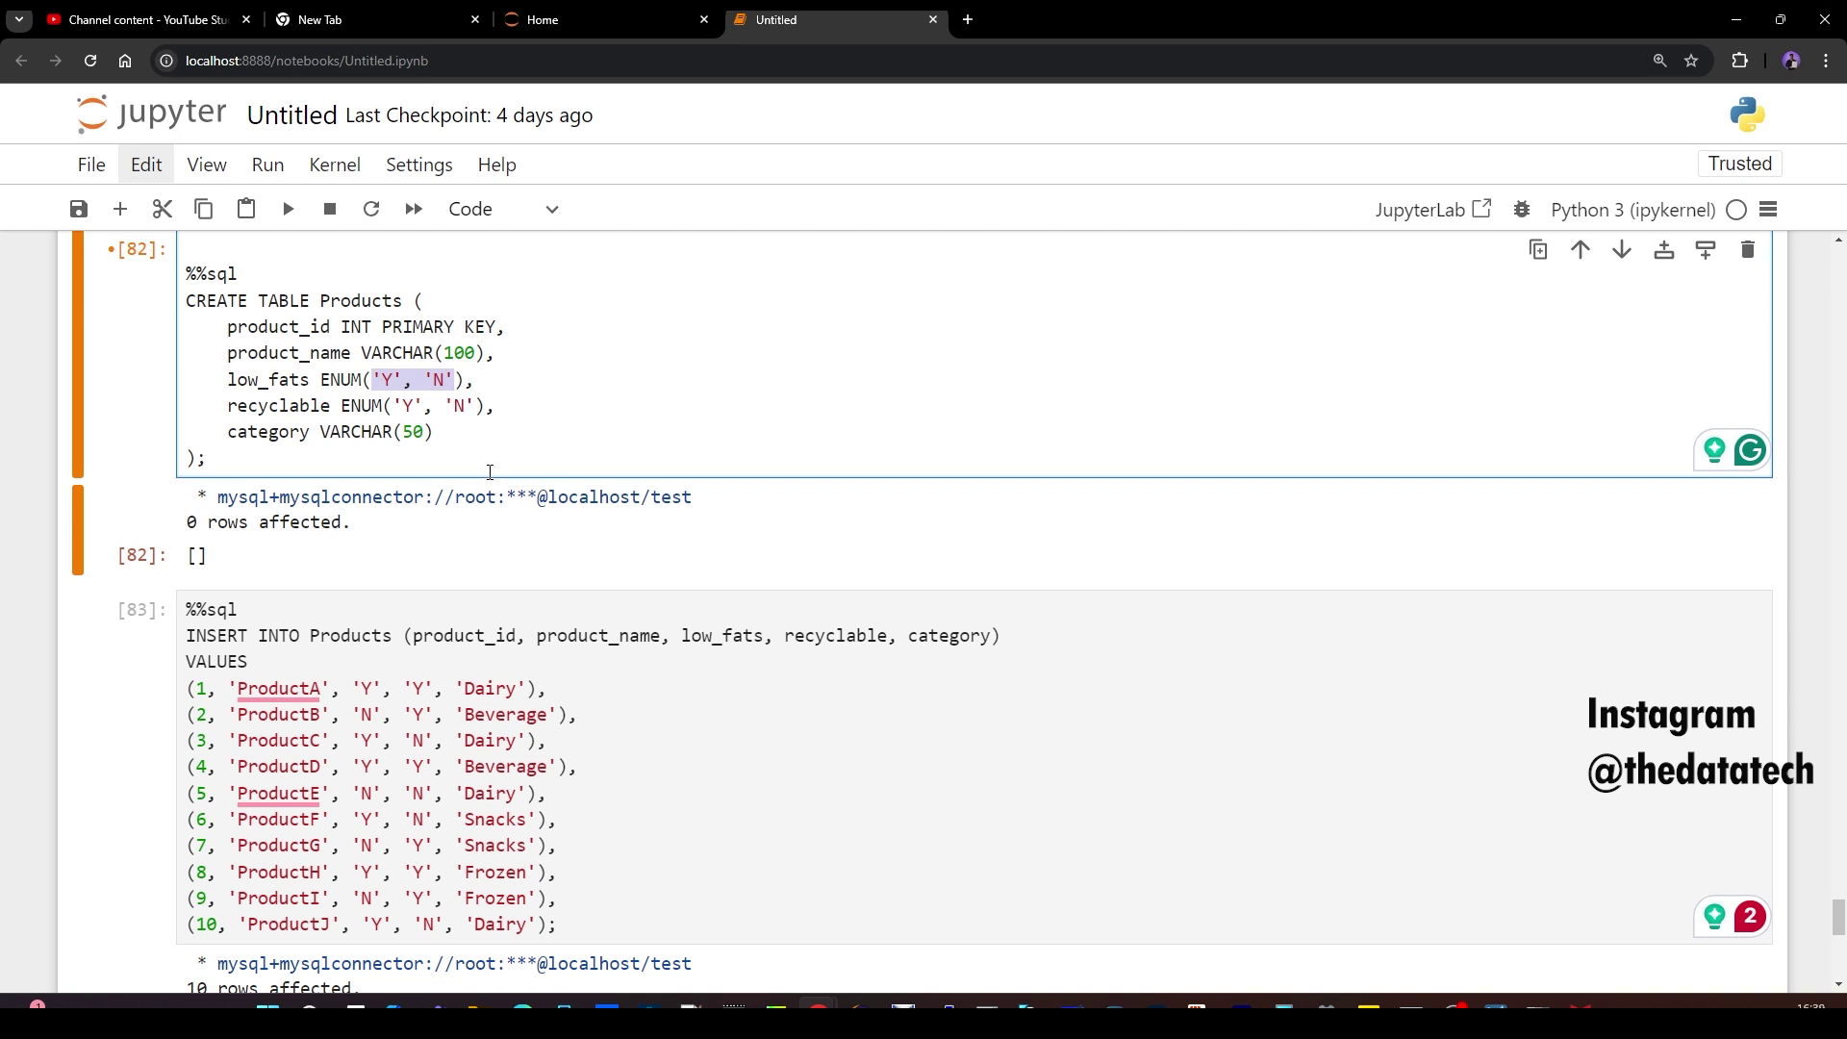
pyautogui.scroll(-1, 436, 550)
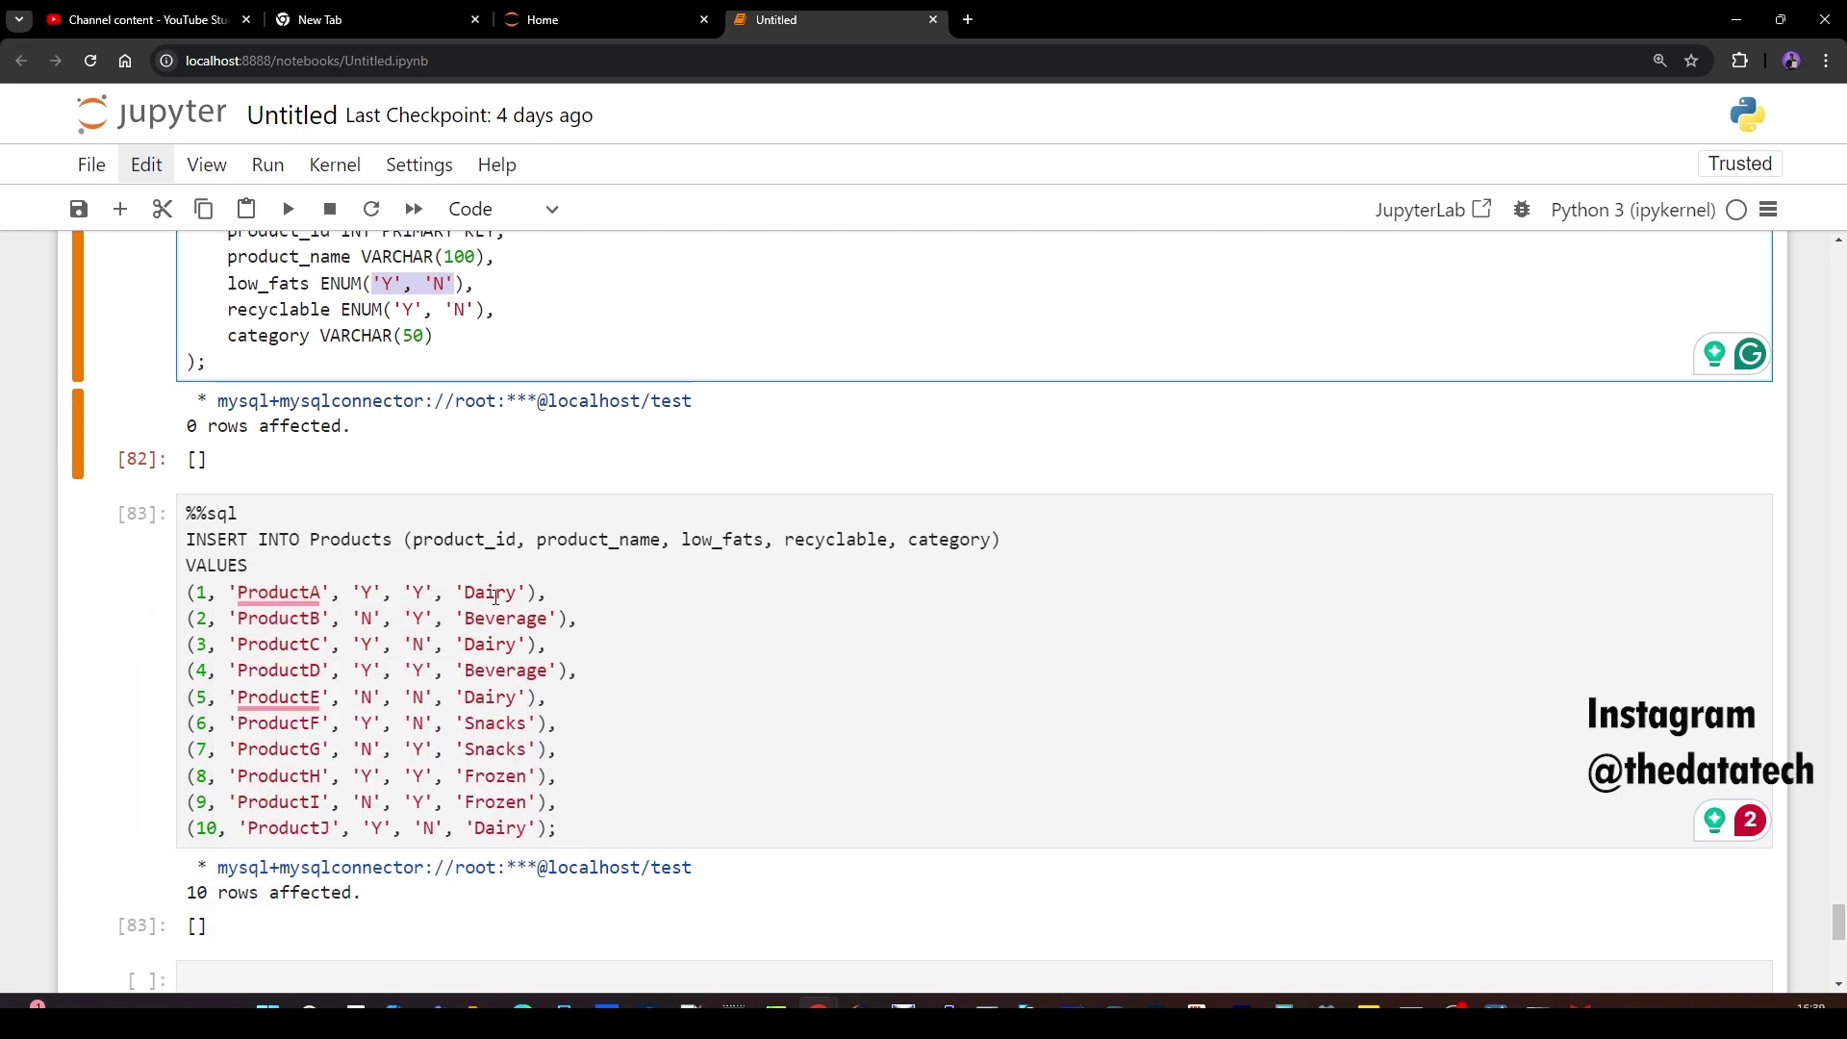
pyautogui.click(494, 594)
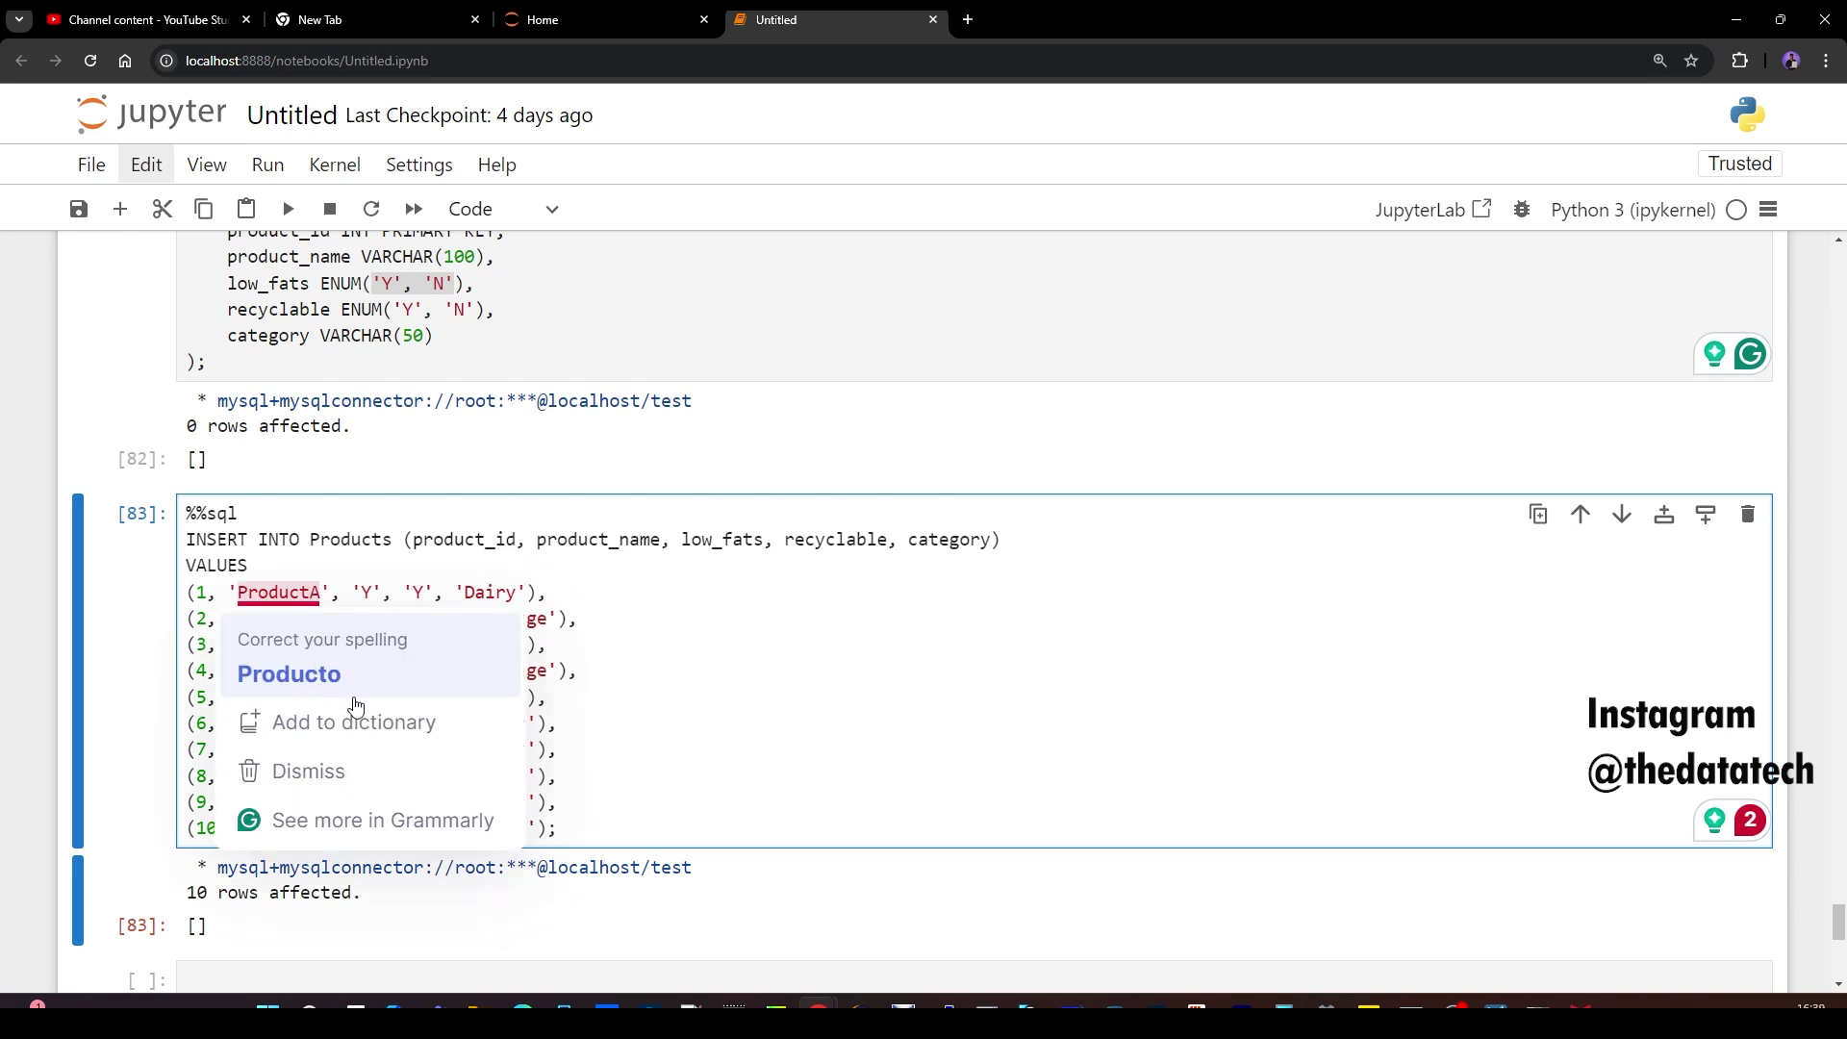
pyautogui.doubleClick(496, 594)
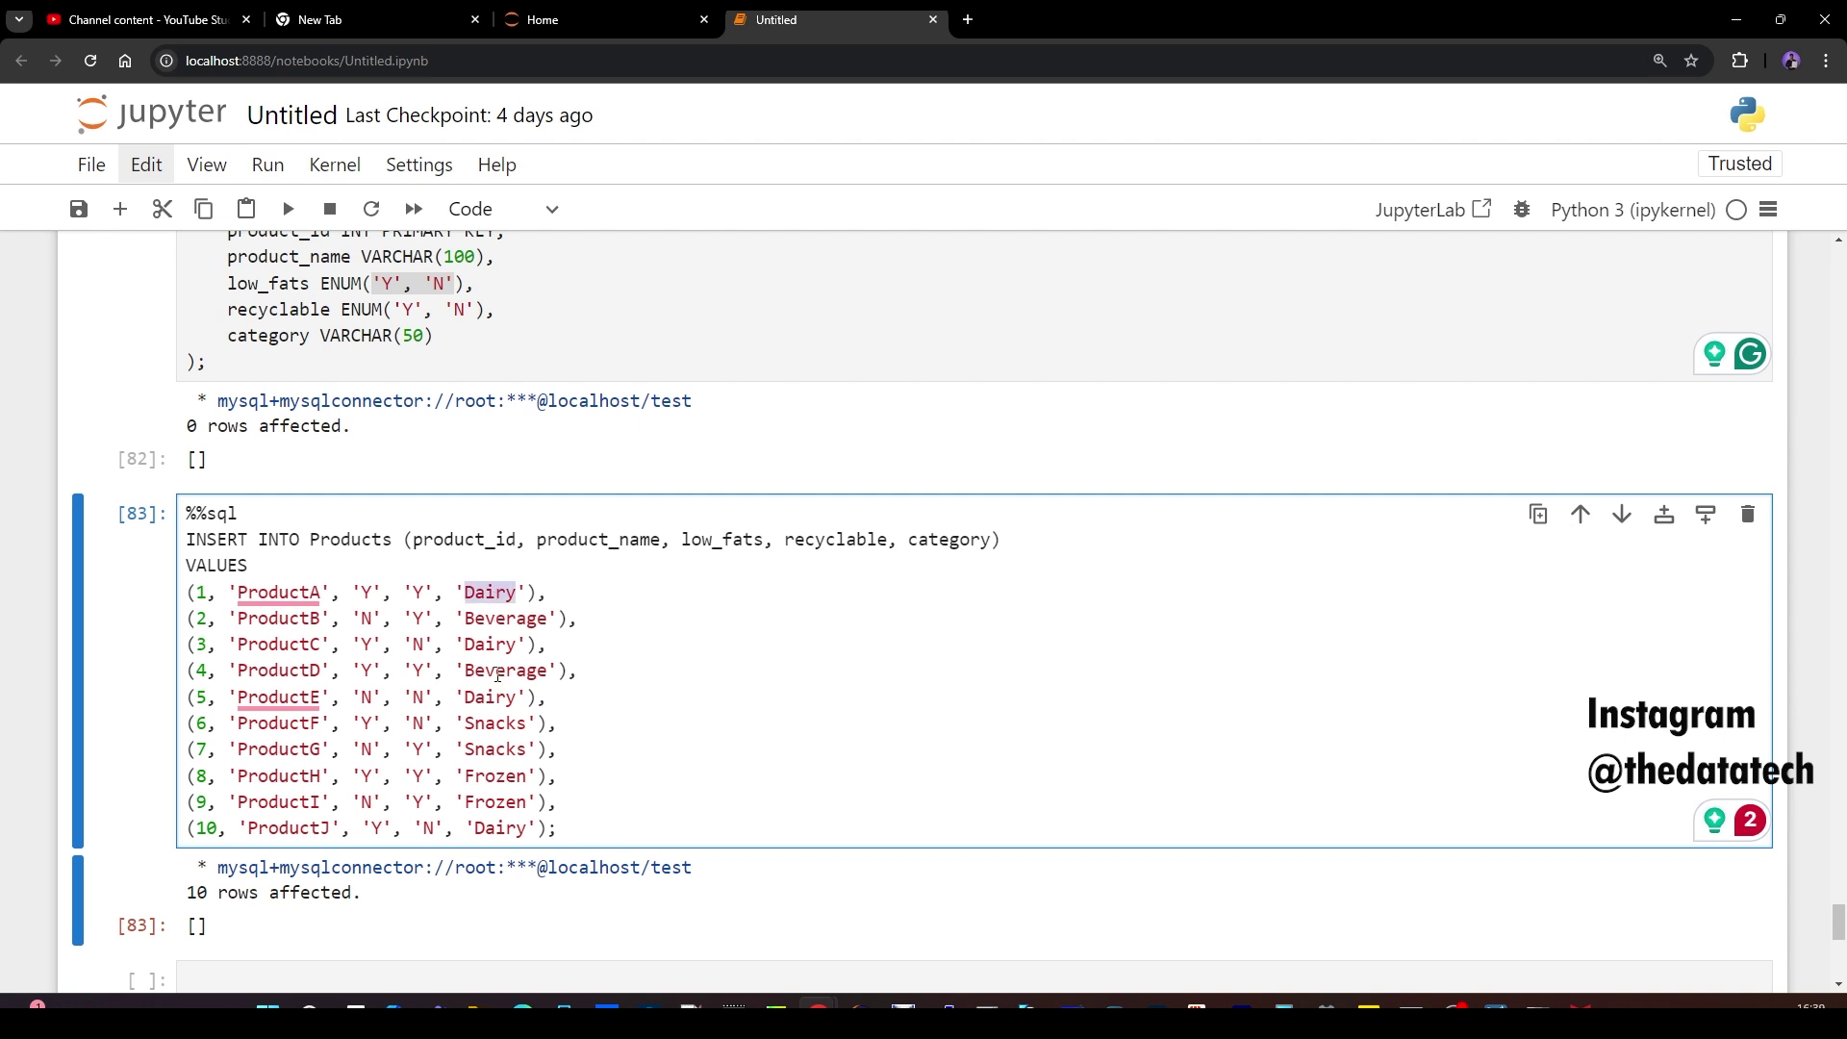
pyautogui.scroll(-3, 515, 789)
# - Run a %%sql cell with select * from products to list all 10 products
pyautogui.click(521, 787)
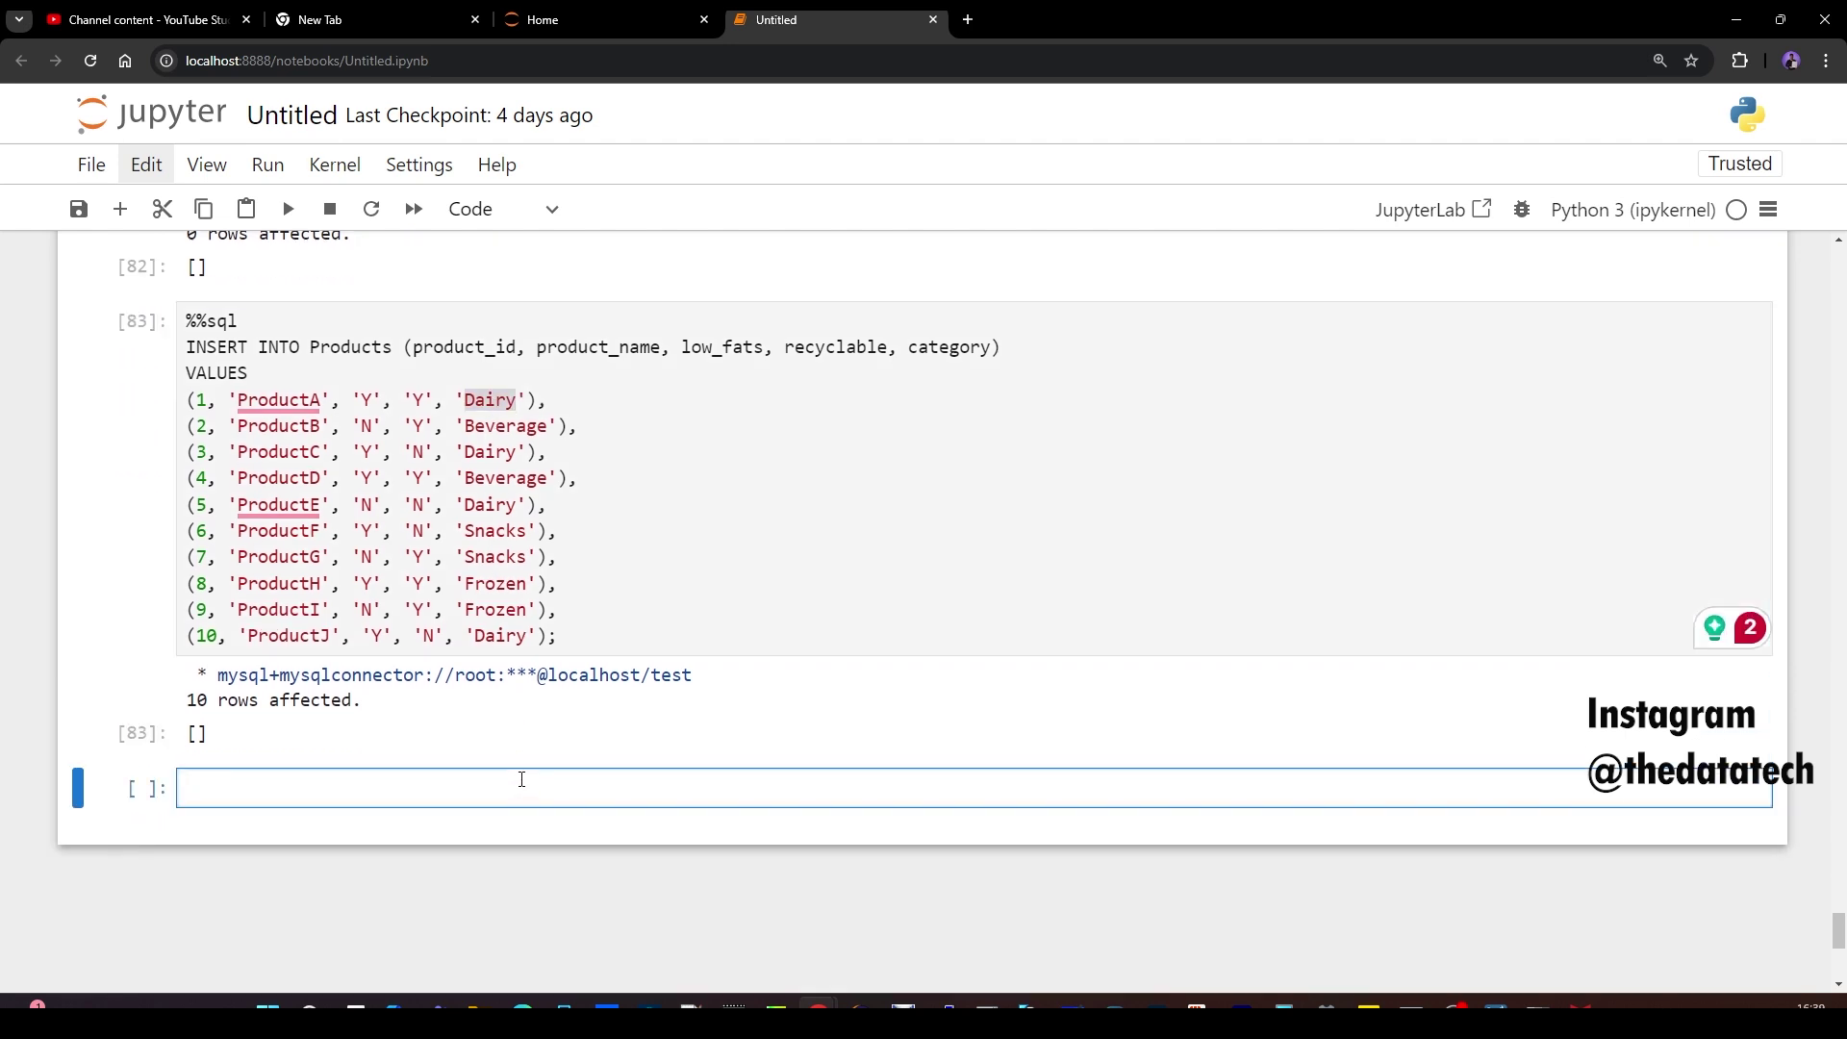
pyautogui.write('%%sq')
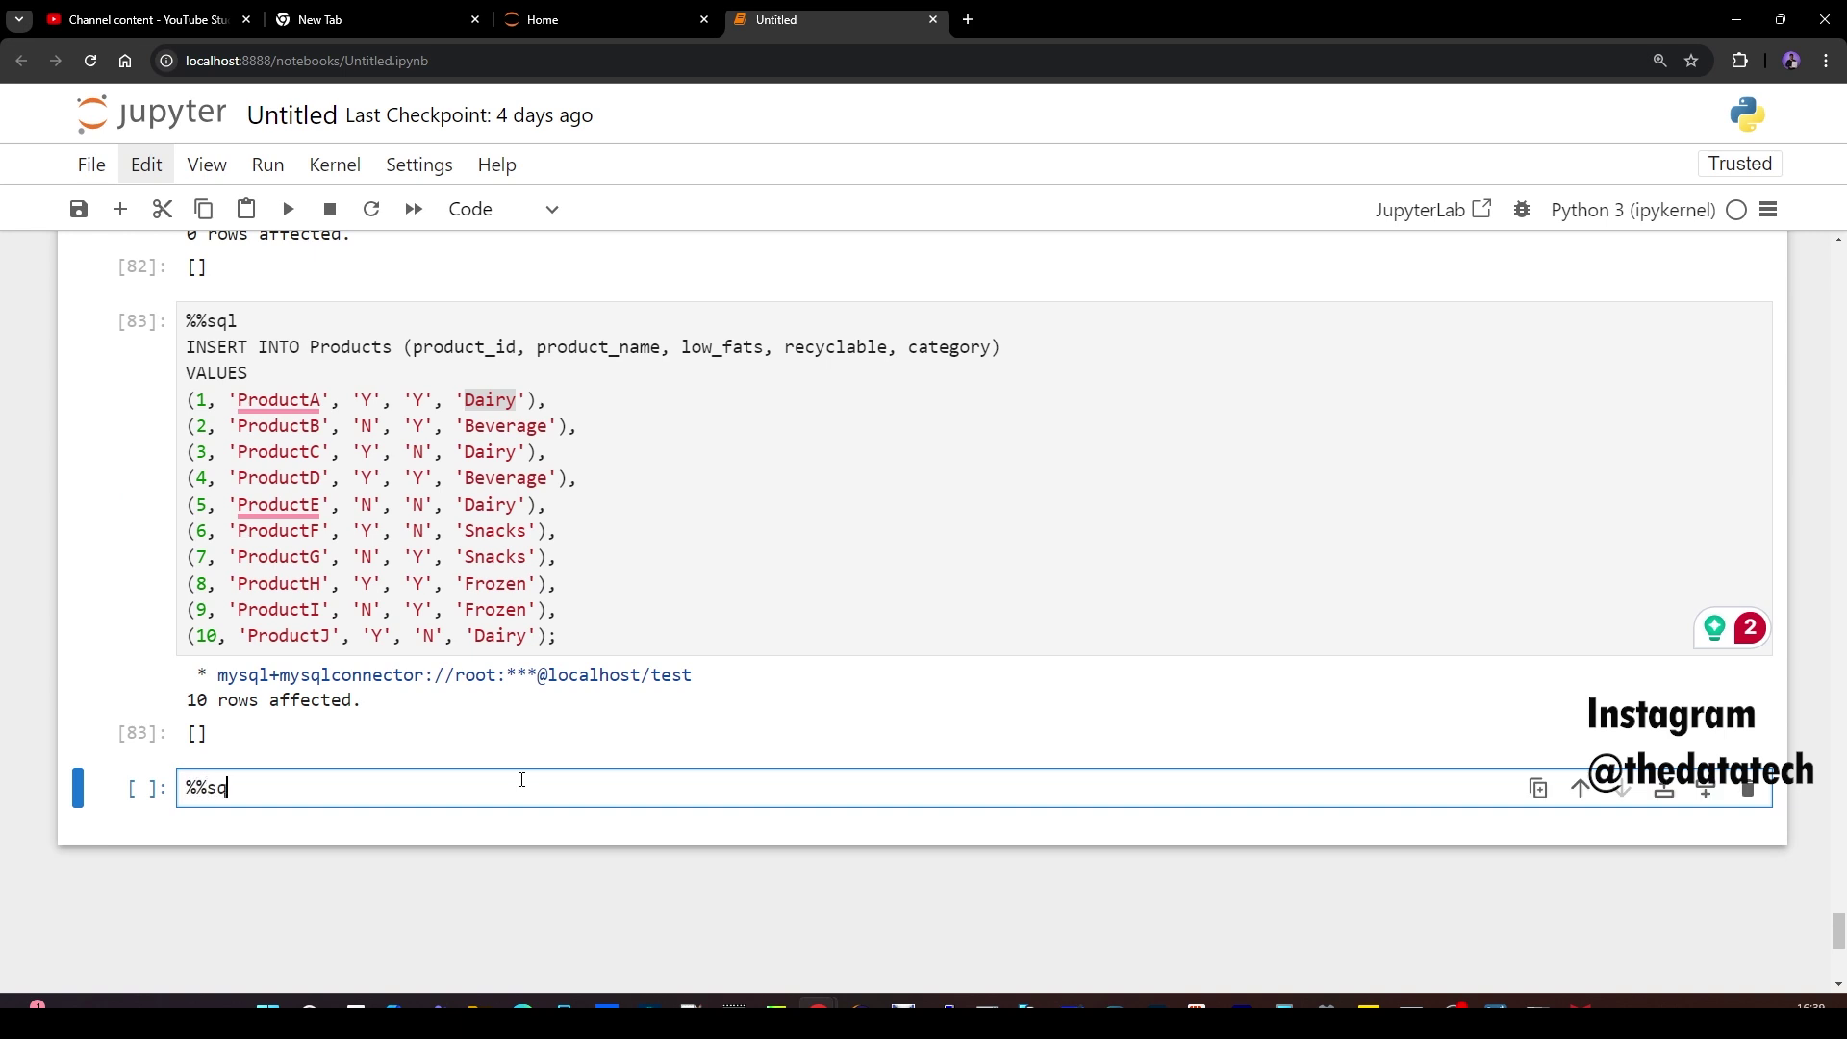
pyautogui.write('l')
pyautogui.press('Return')
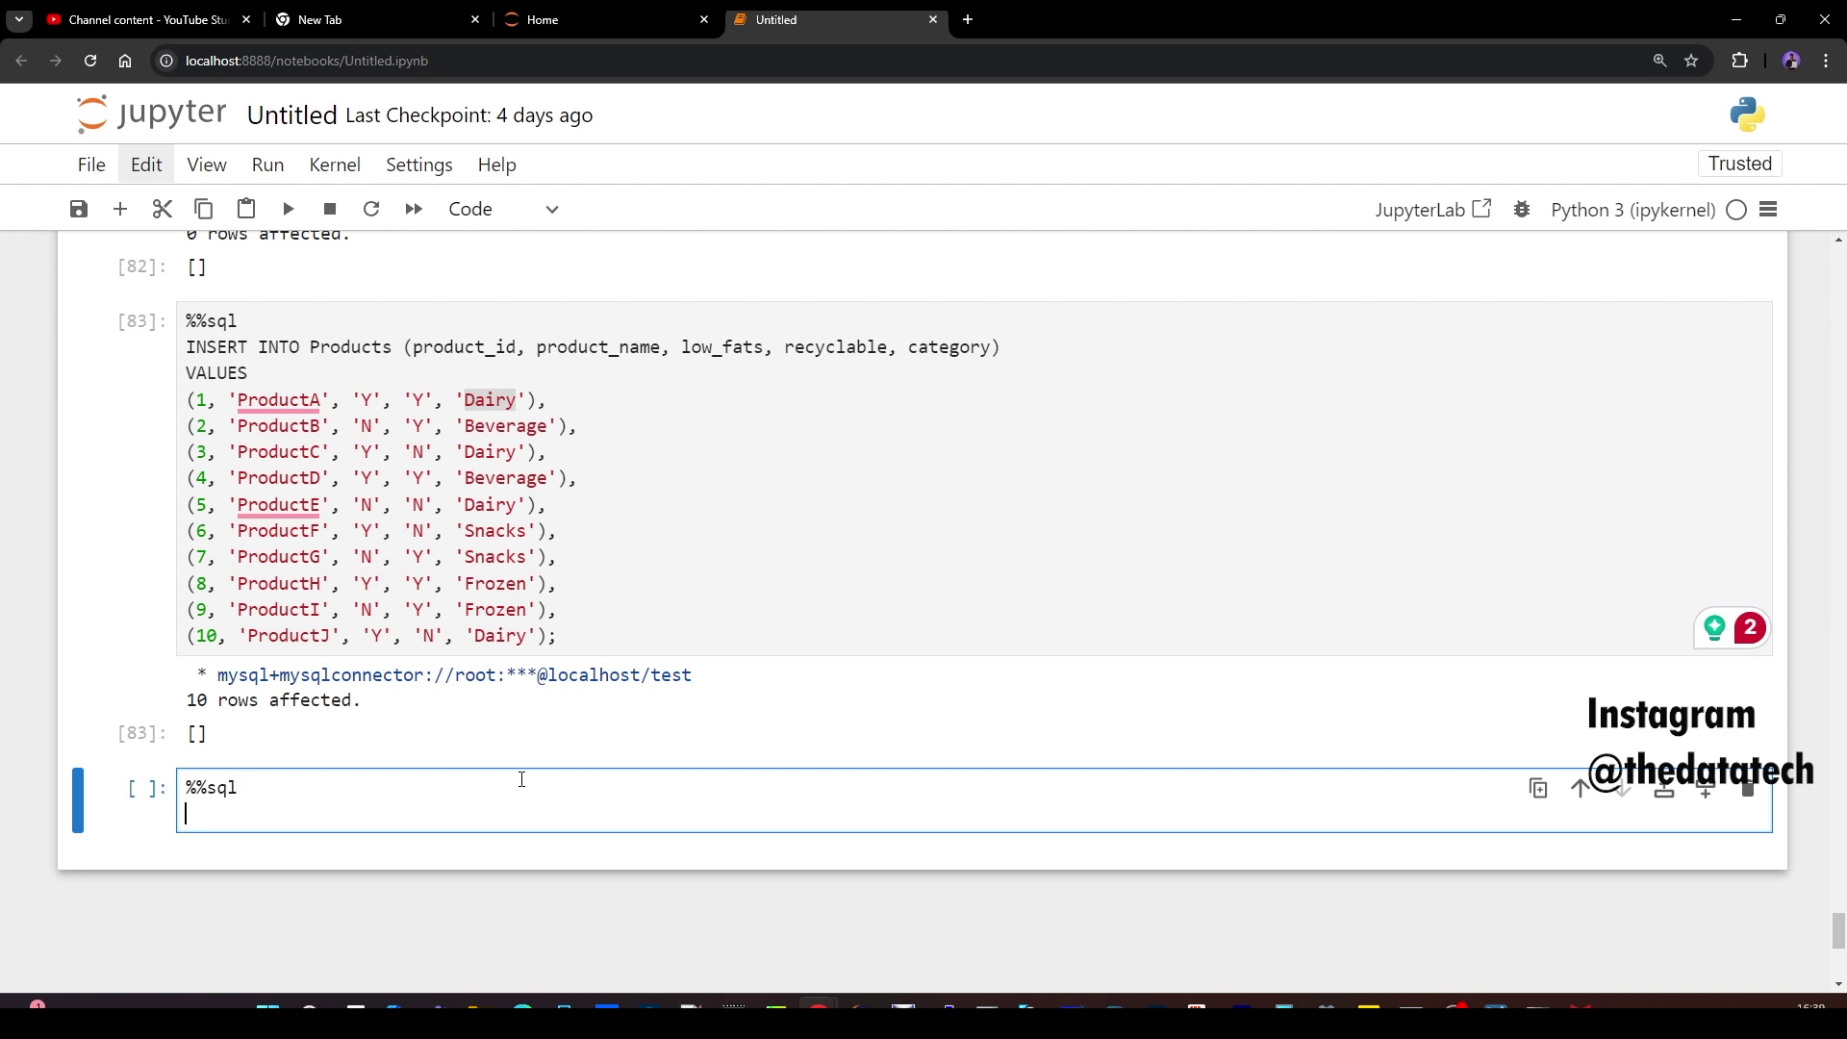
pyautogui.write('select * from products')
pyautogui.click(288, 209)
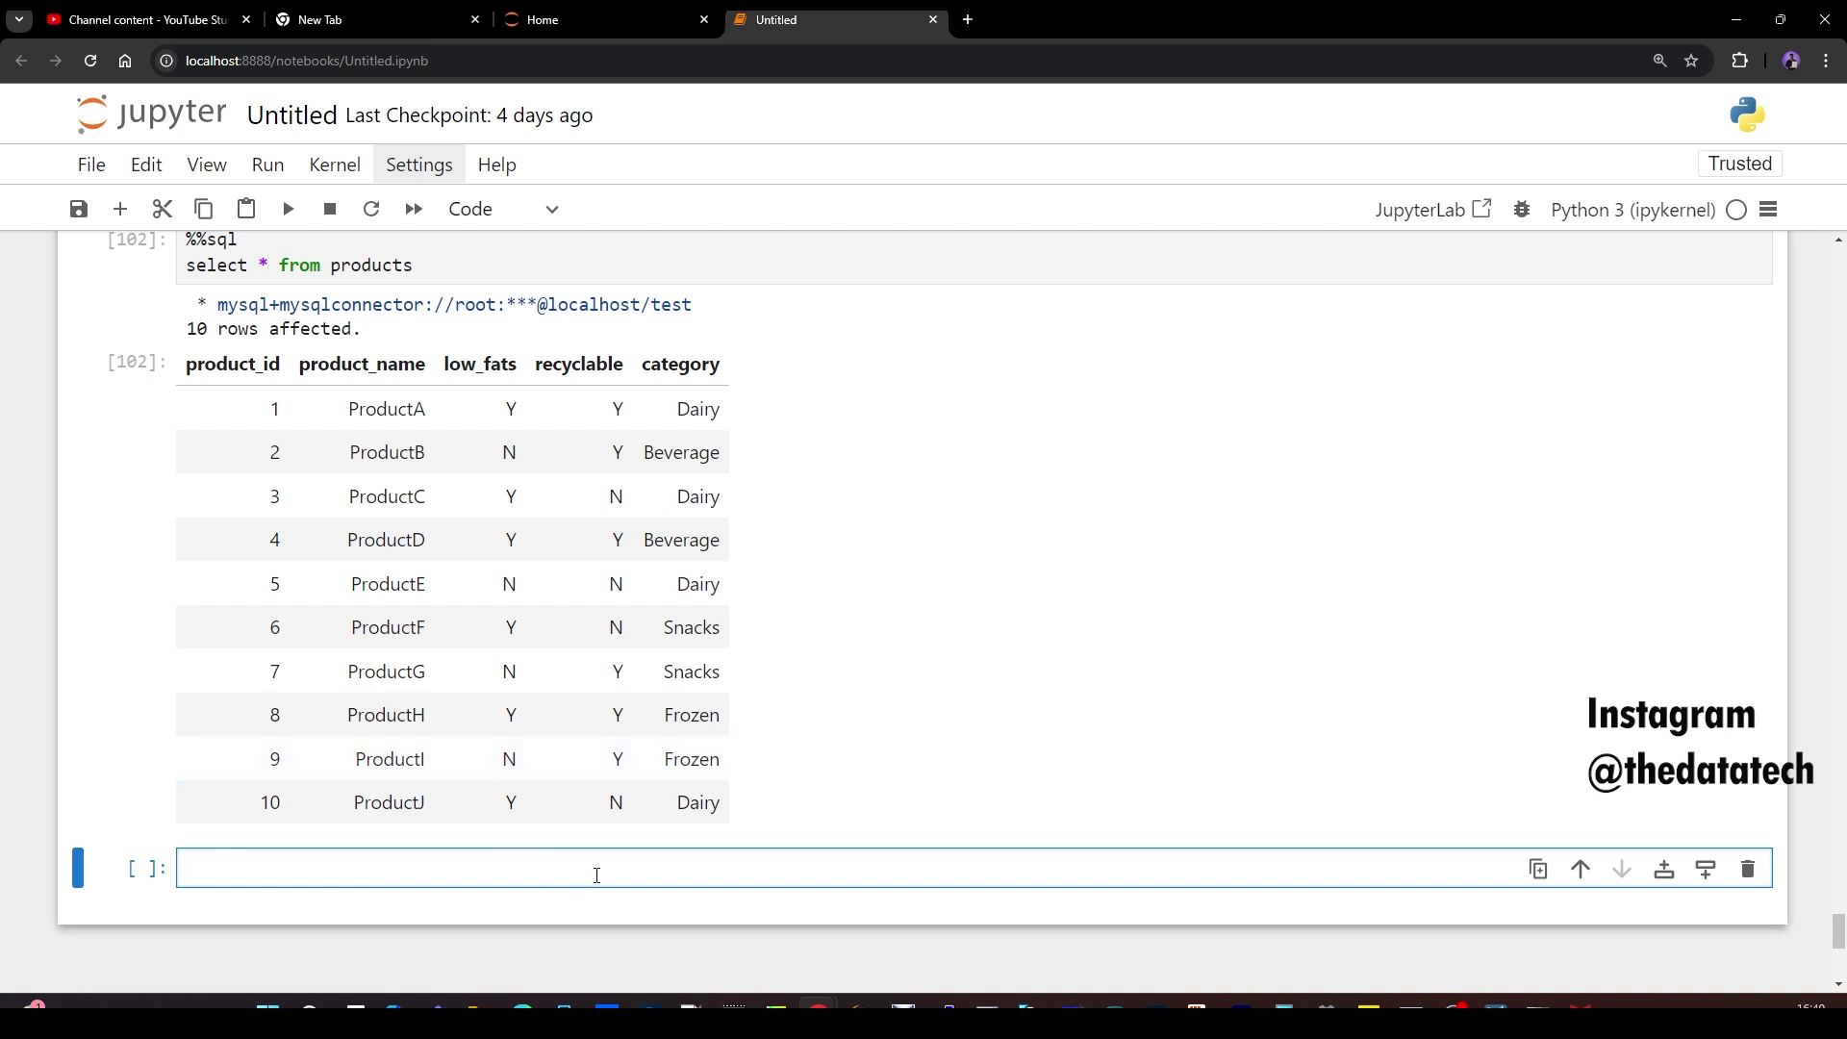
# - Run %%sql select count(*) from products where low_fats='Y', returning 6
pyautogui.write('%%sql')
pyautogui.press('Return')
pyautogui.scroll(-2, 599, 658)
pyautogui.write('select')
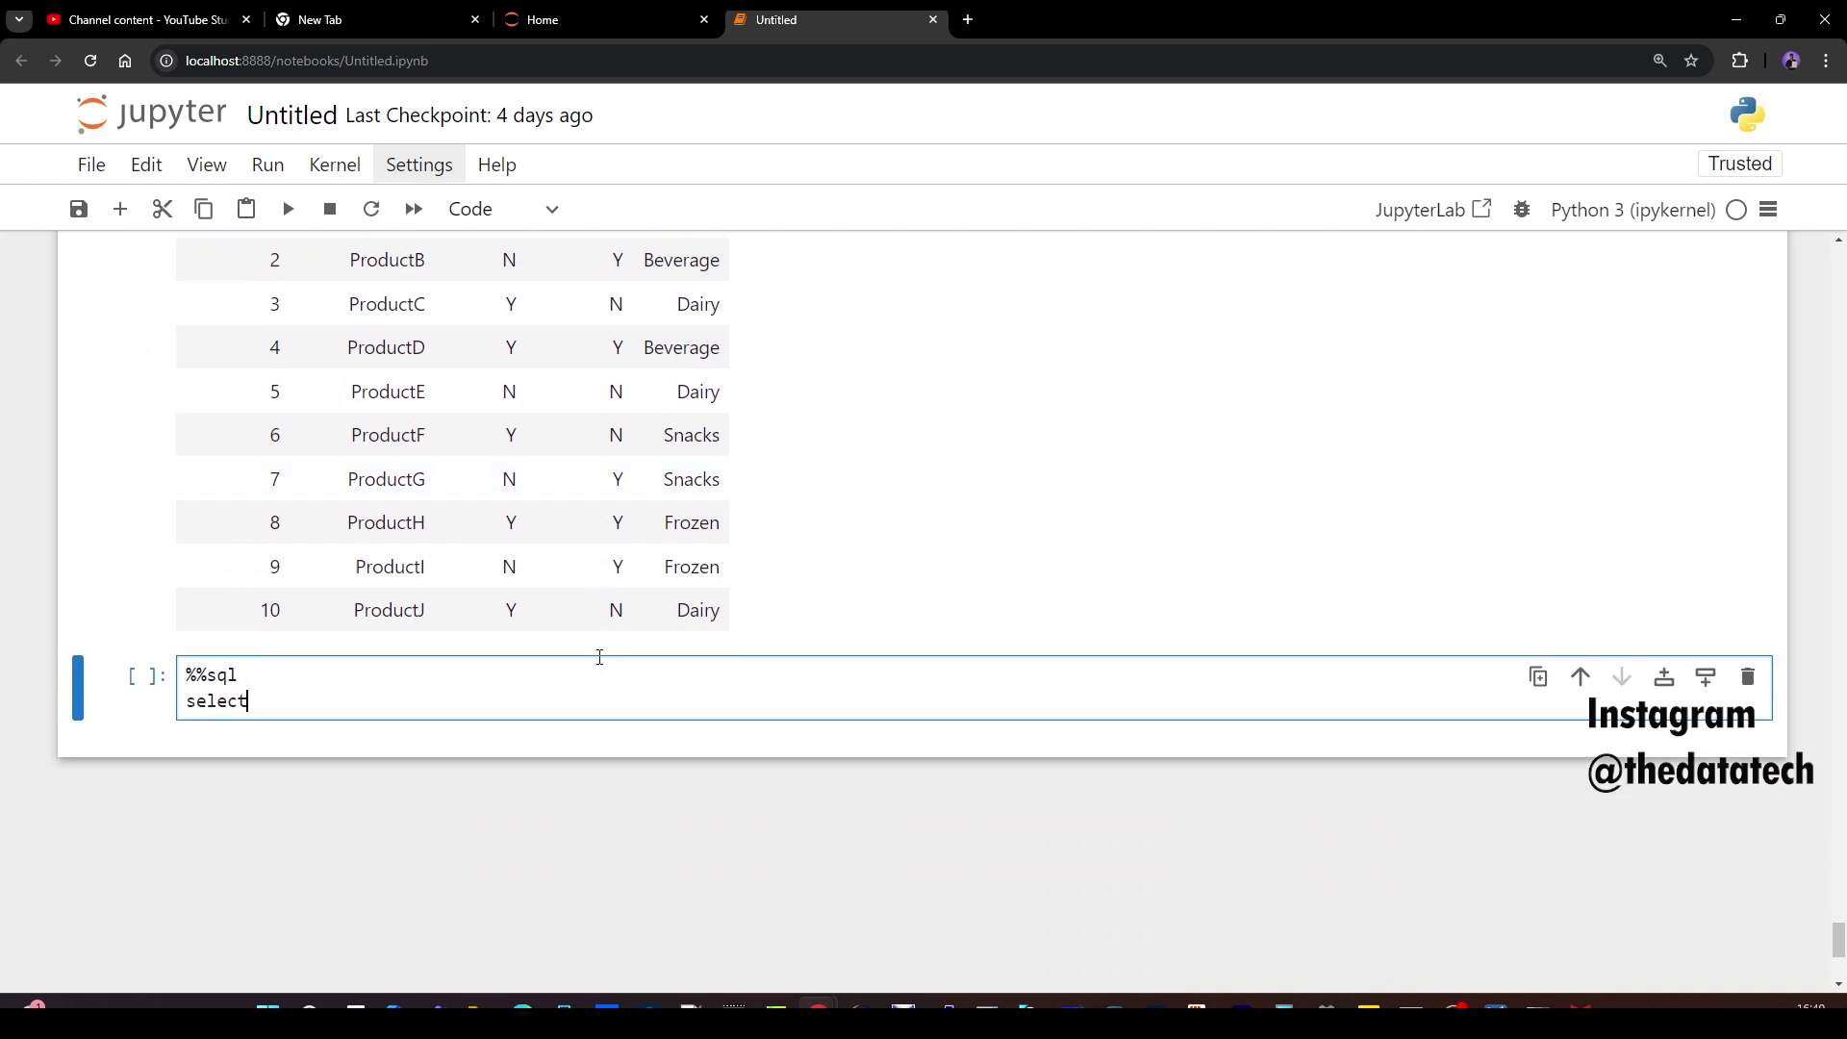
pyautogui.write(' count(*) from products where ')
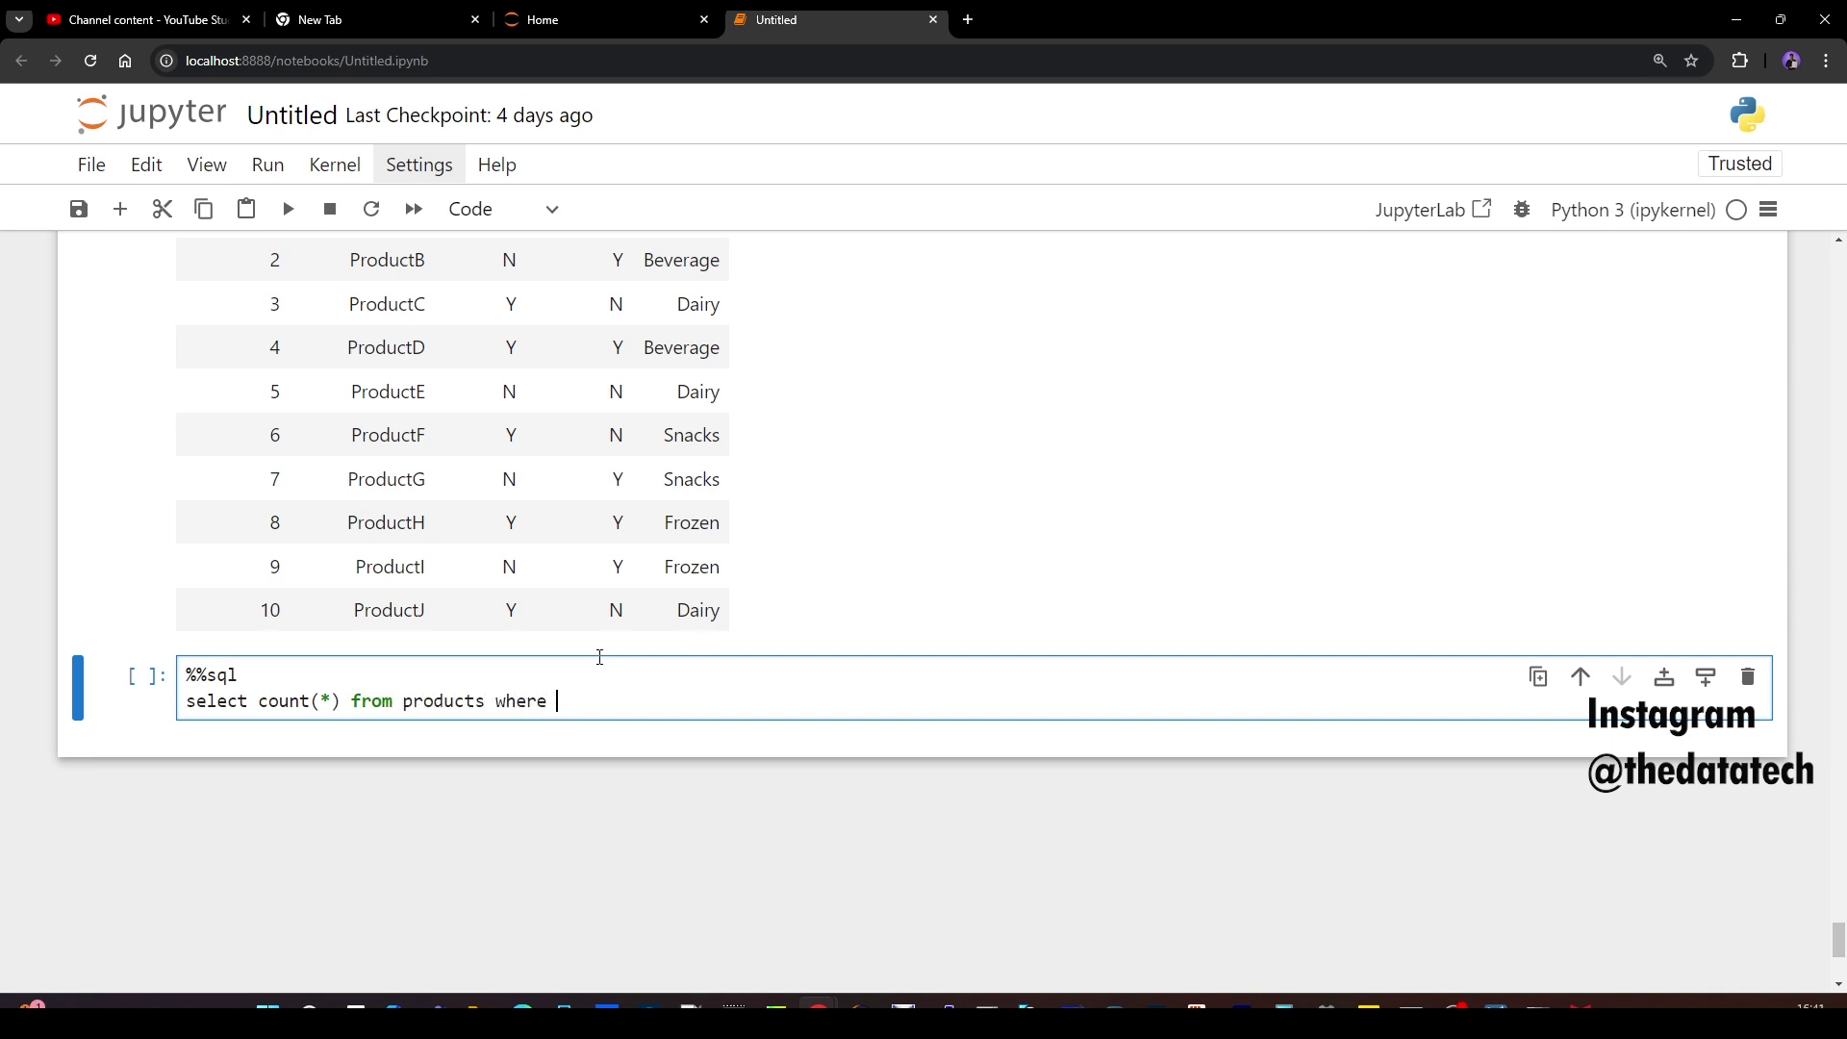
pyautogui.write("low_fats='Y'")
pyautogui.click(288, 208)
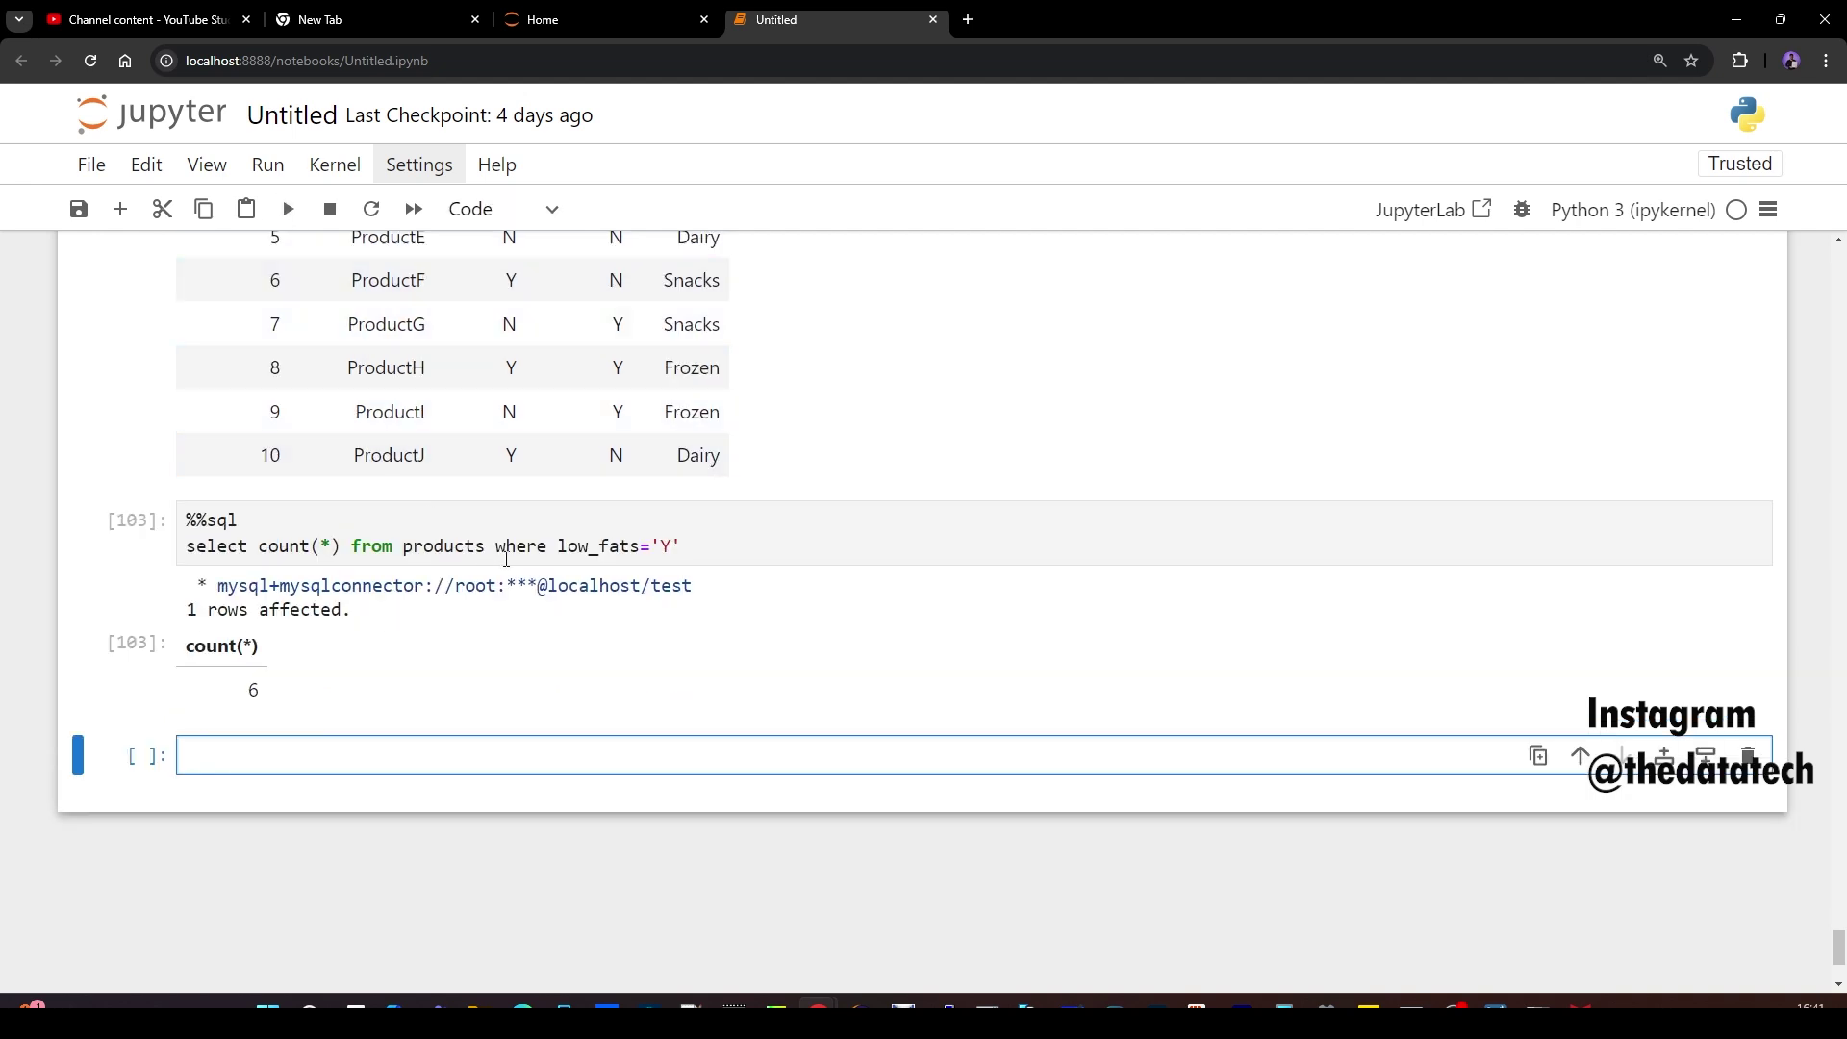
pyautogui.scroll(2, 529, 558)
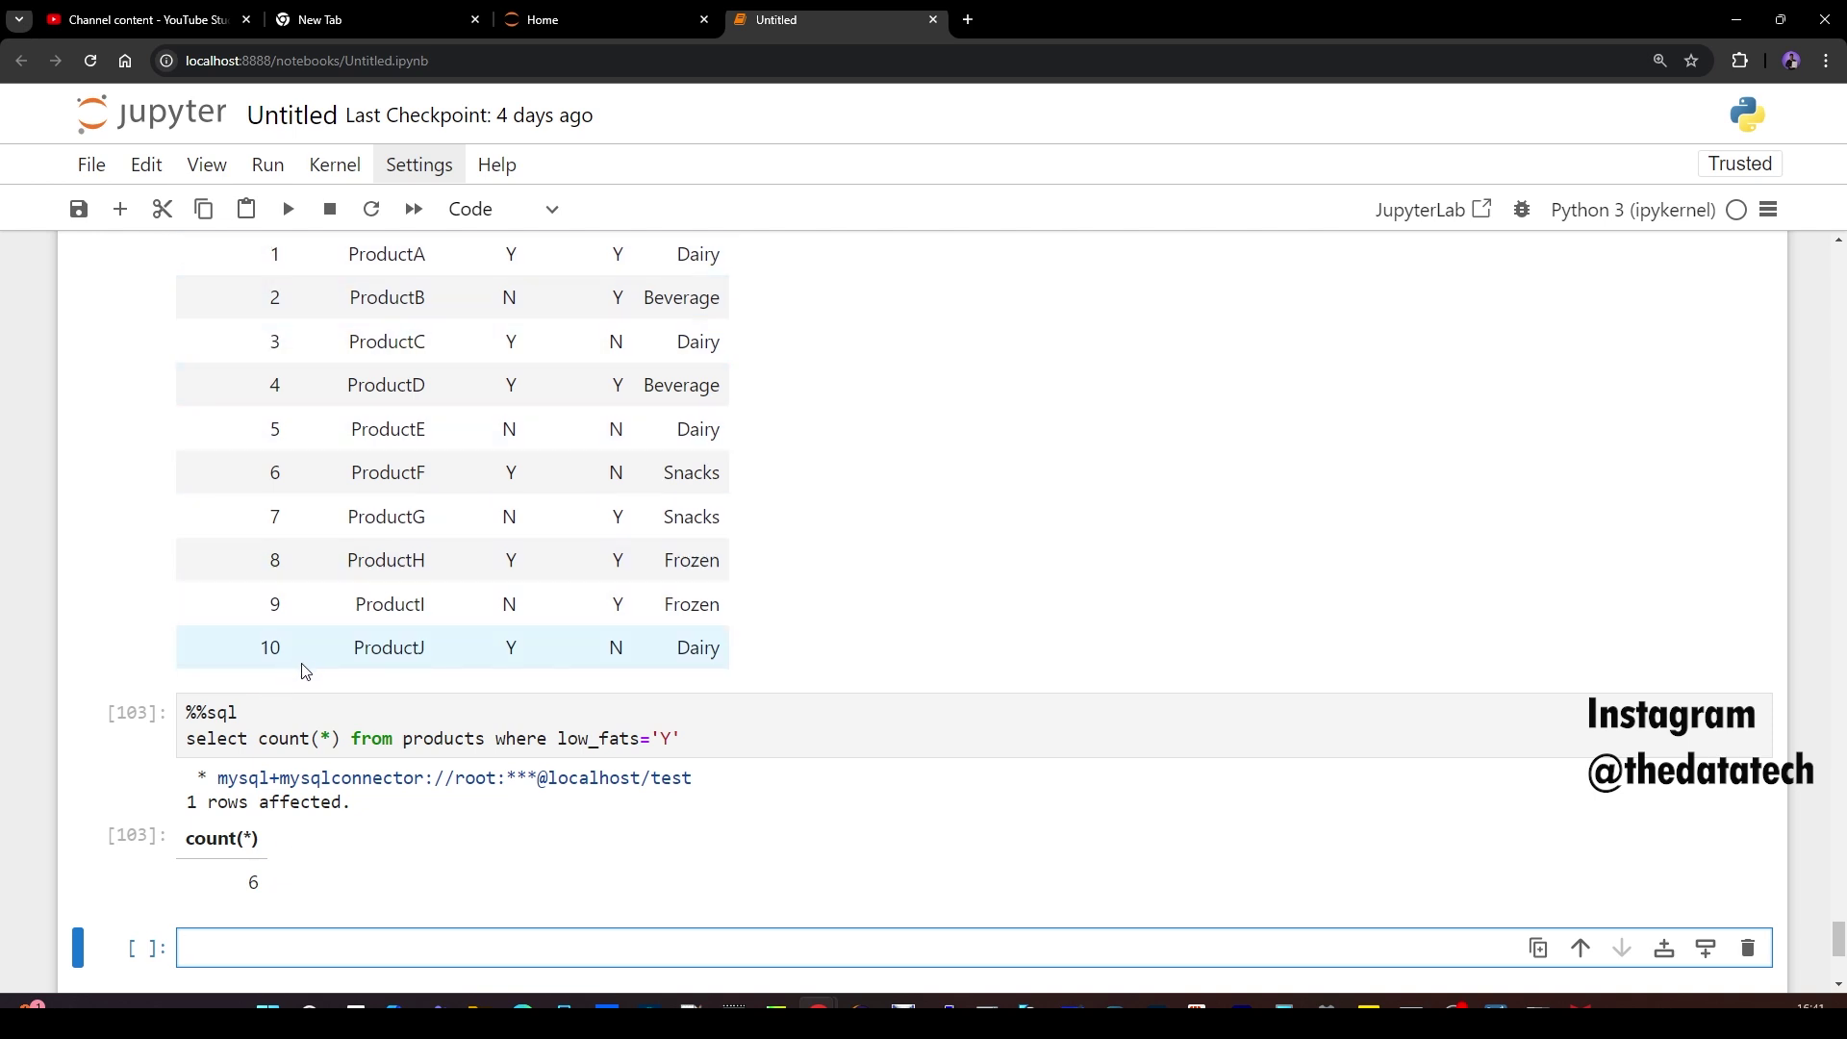
# - Divide the low-fat count by a subquery counting all products: count(*) / (SELECT count(*) from products)
pyautogui.scroll(-1, 306, 674)
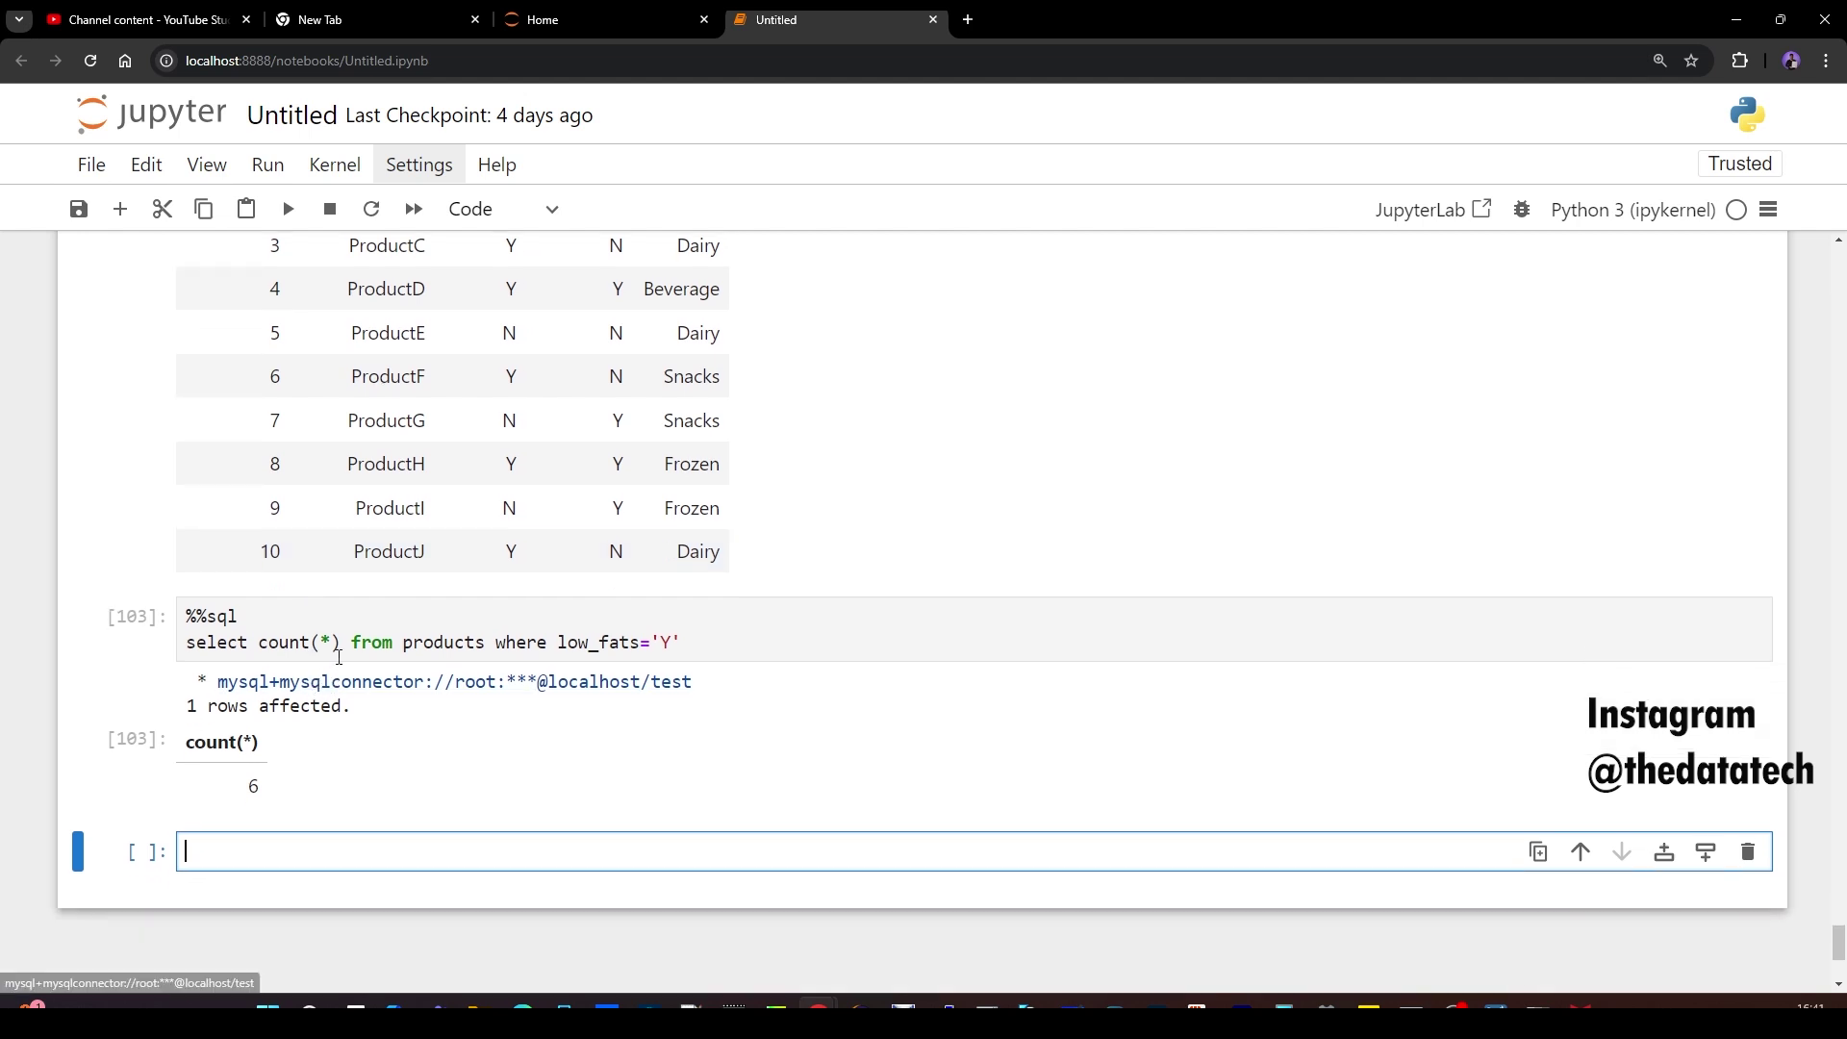
pyautogui.click(343, 647)
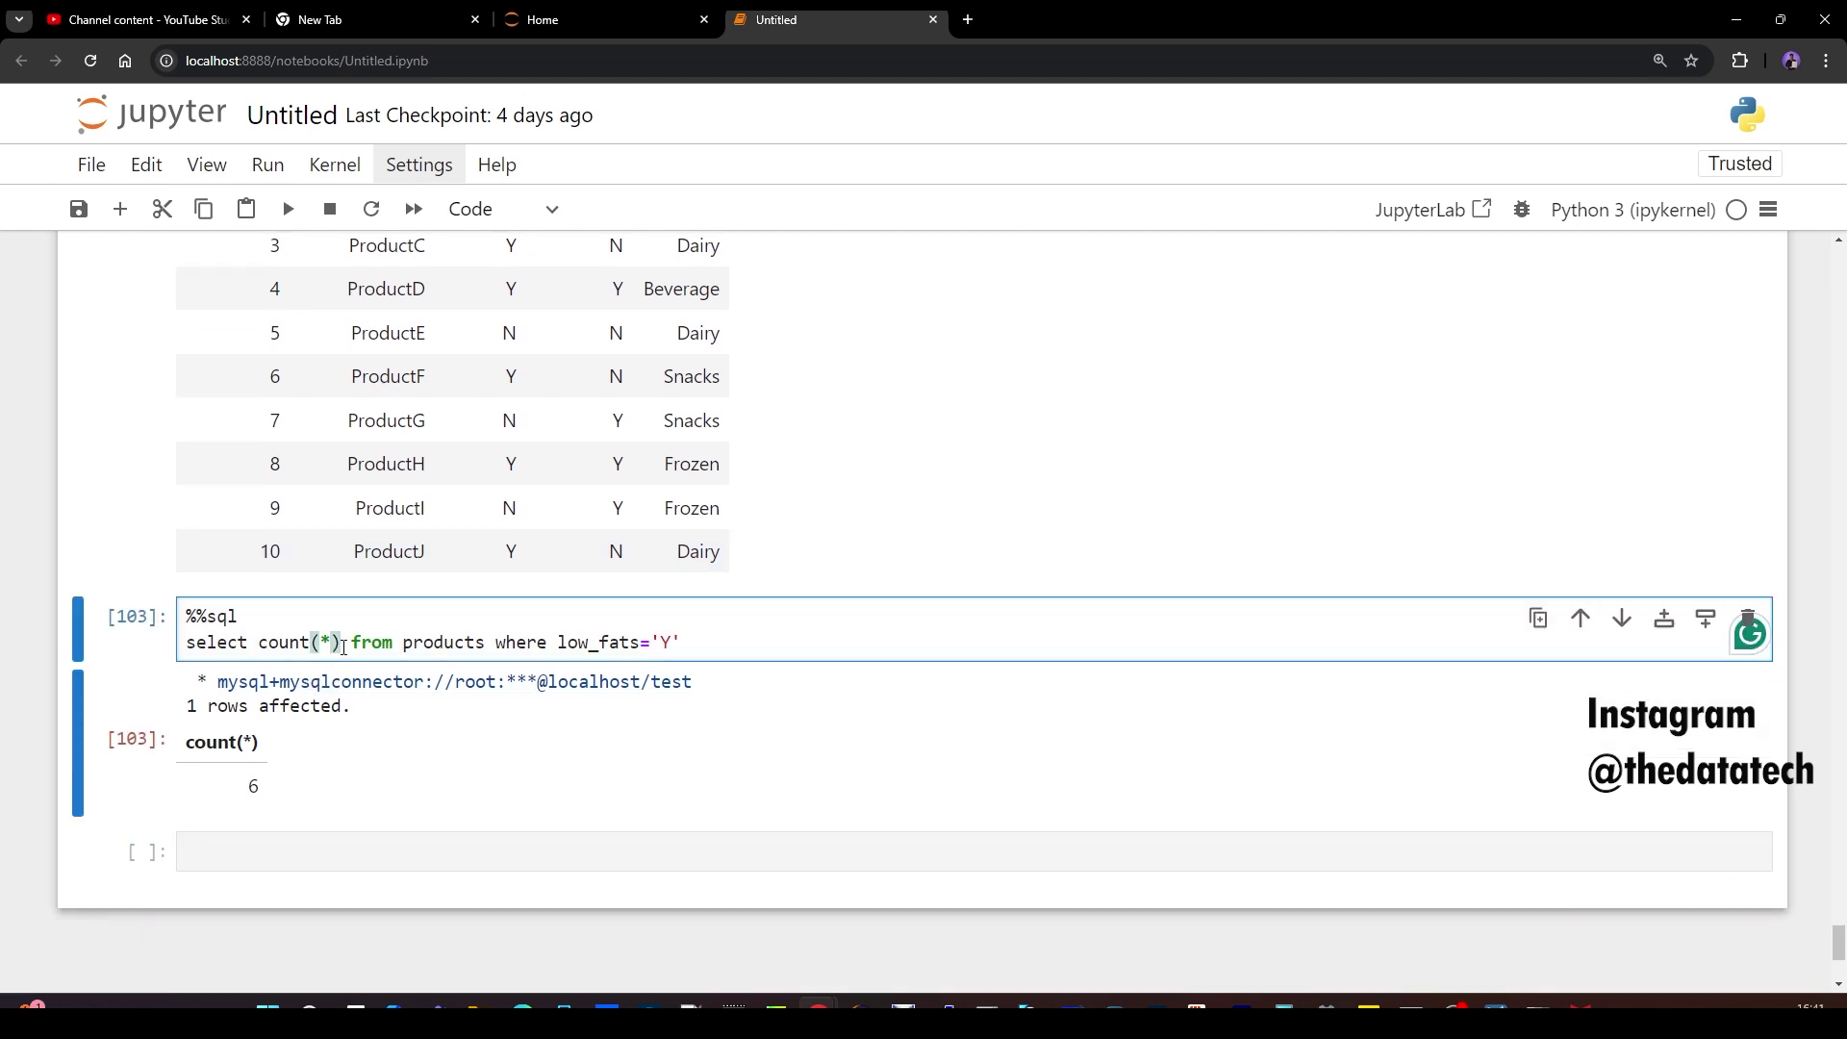
pyautogui.write('/10')
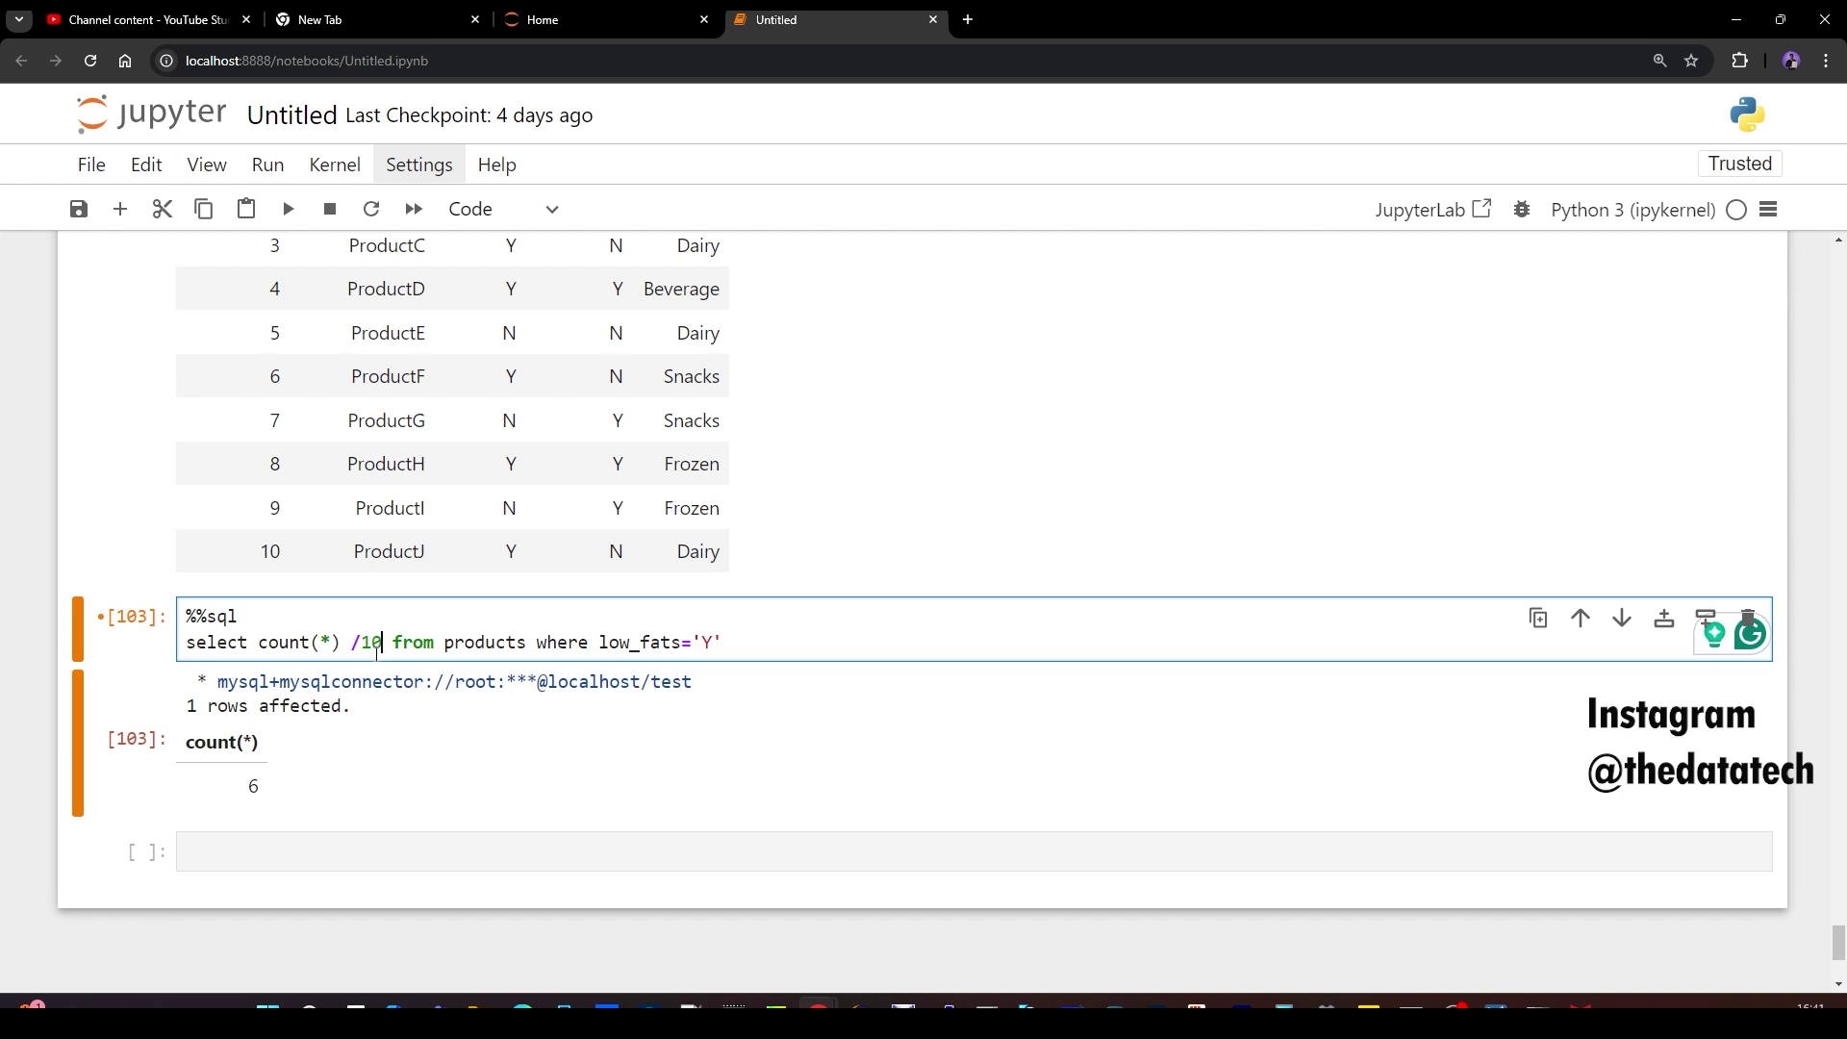
pyautogui.press('BackSpace')
pyautogui.press('BackSpace')
pyautogui.write('count(*')
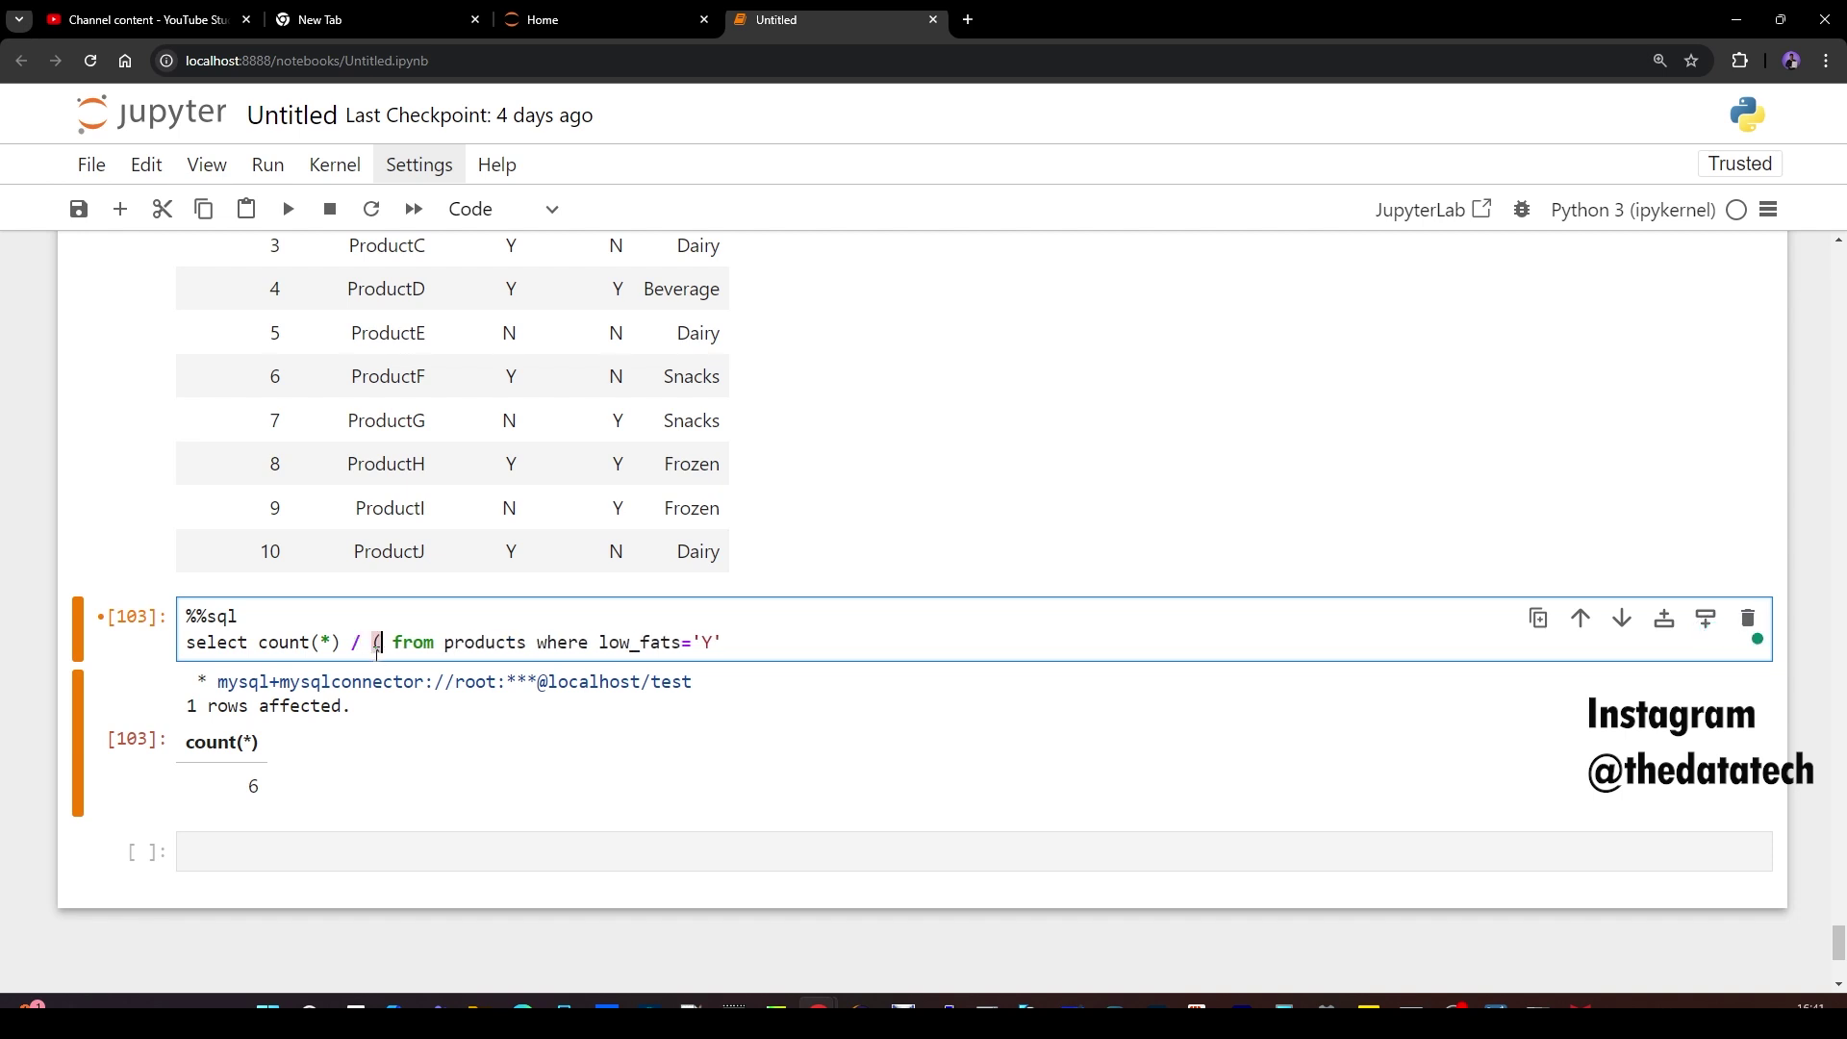
pyautogui.write(') / (')
pyautogui.write('SELECT C')
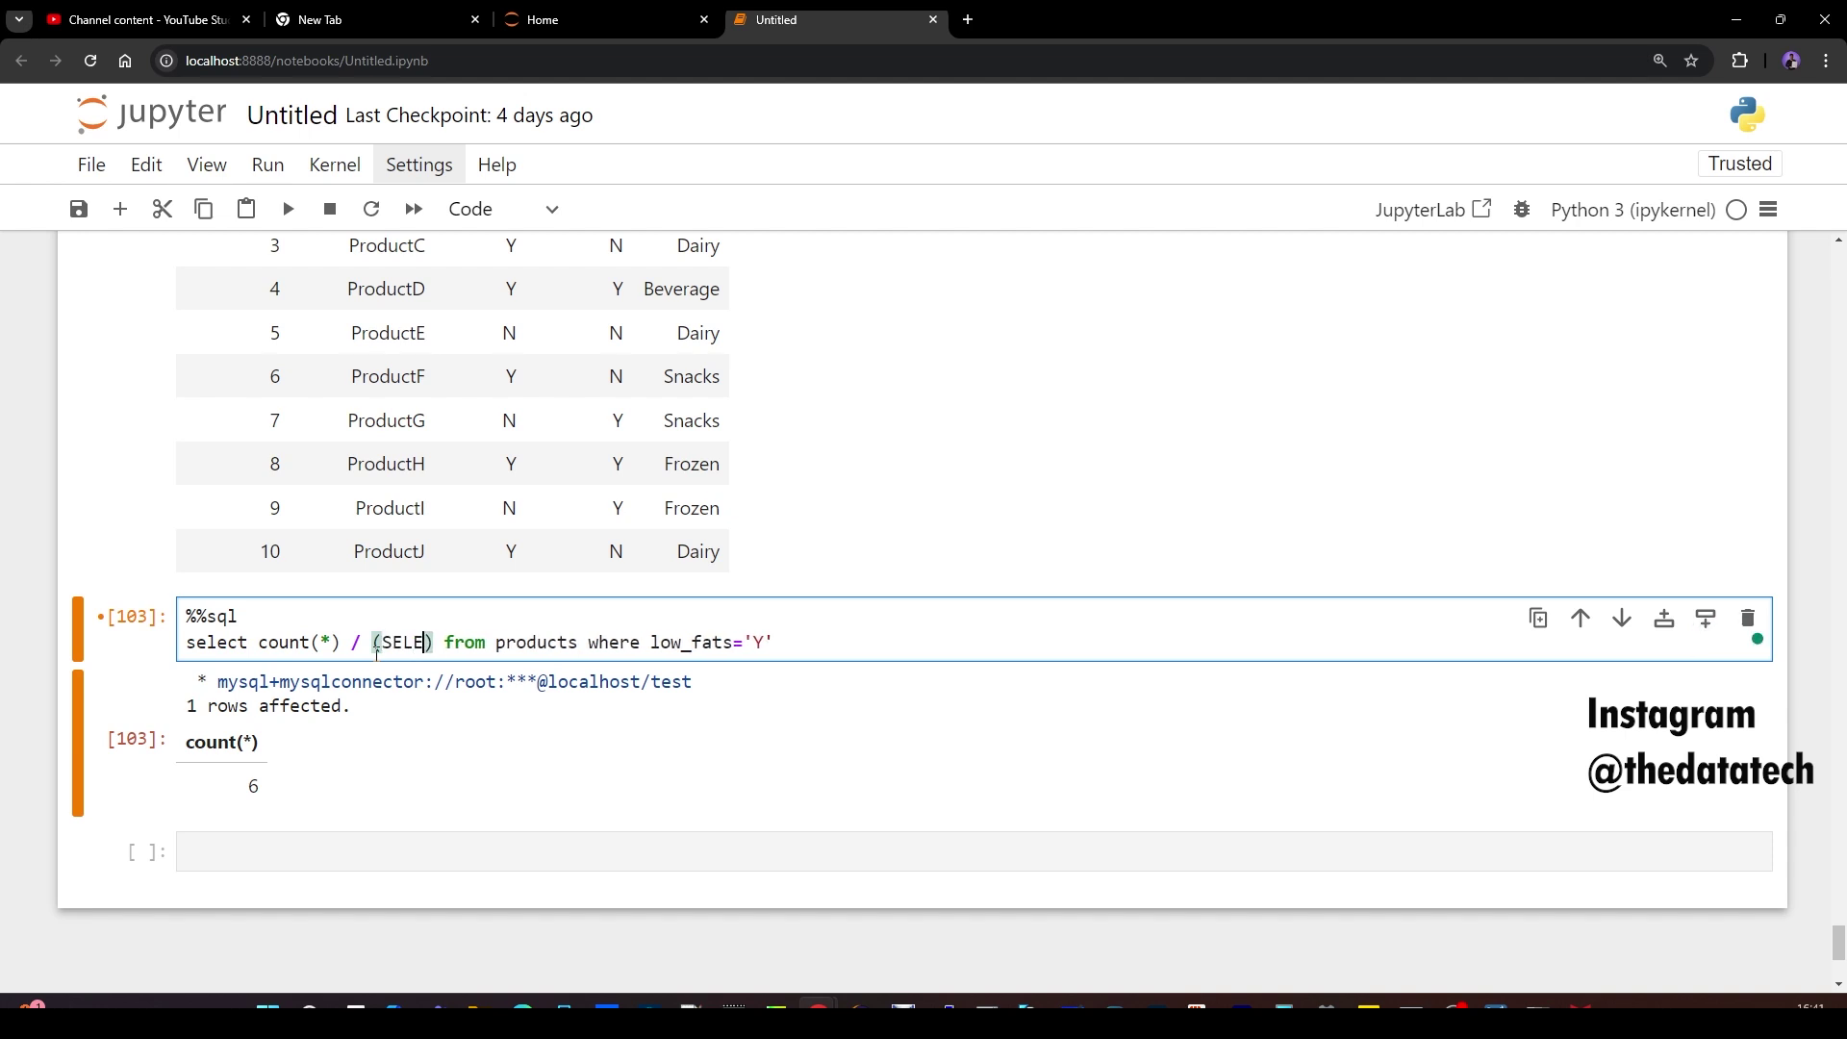
pyautogui.write('cou')
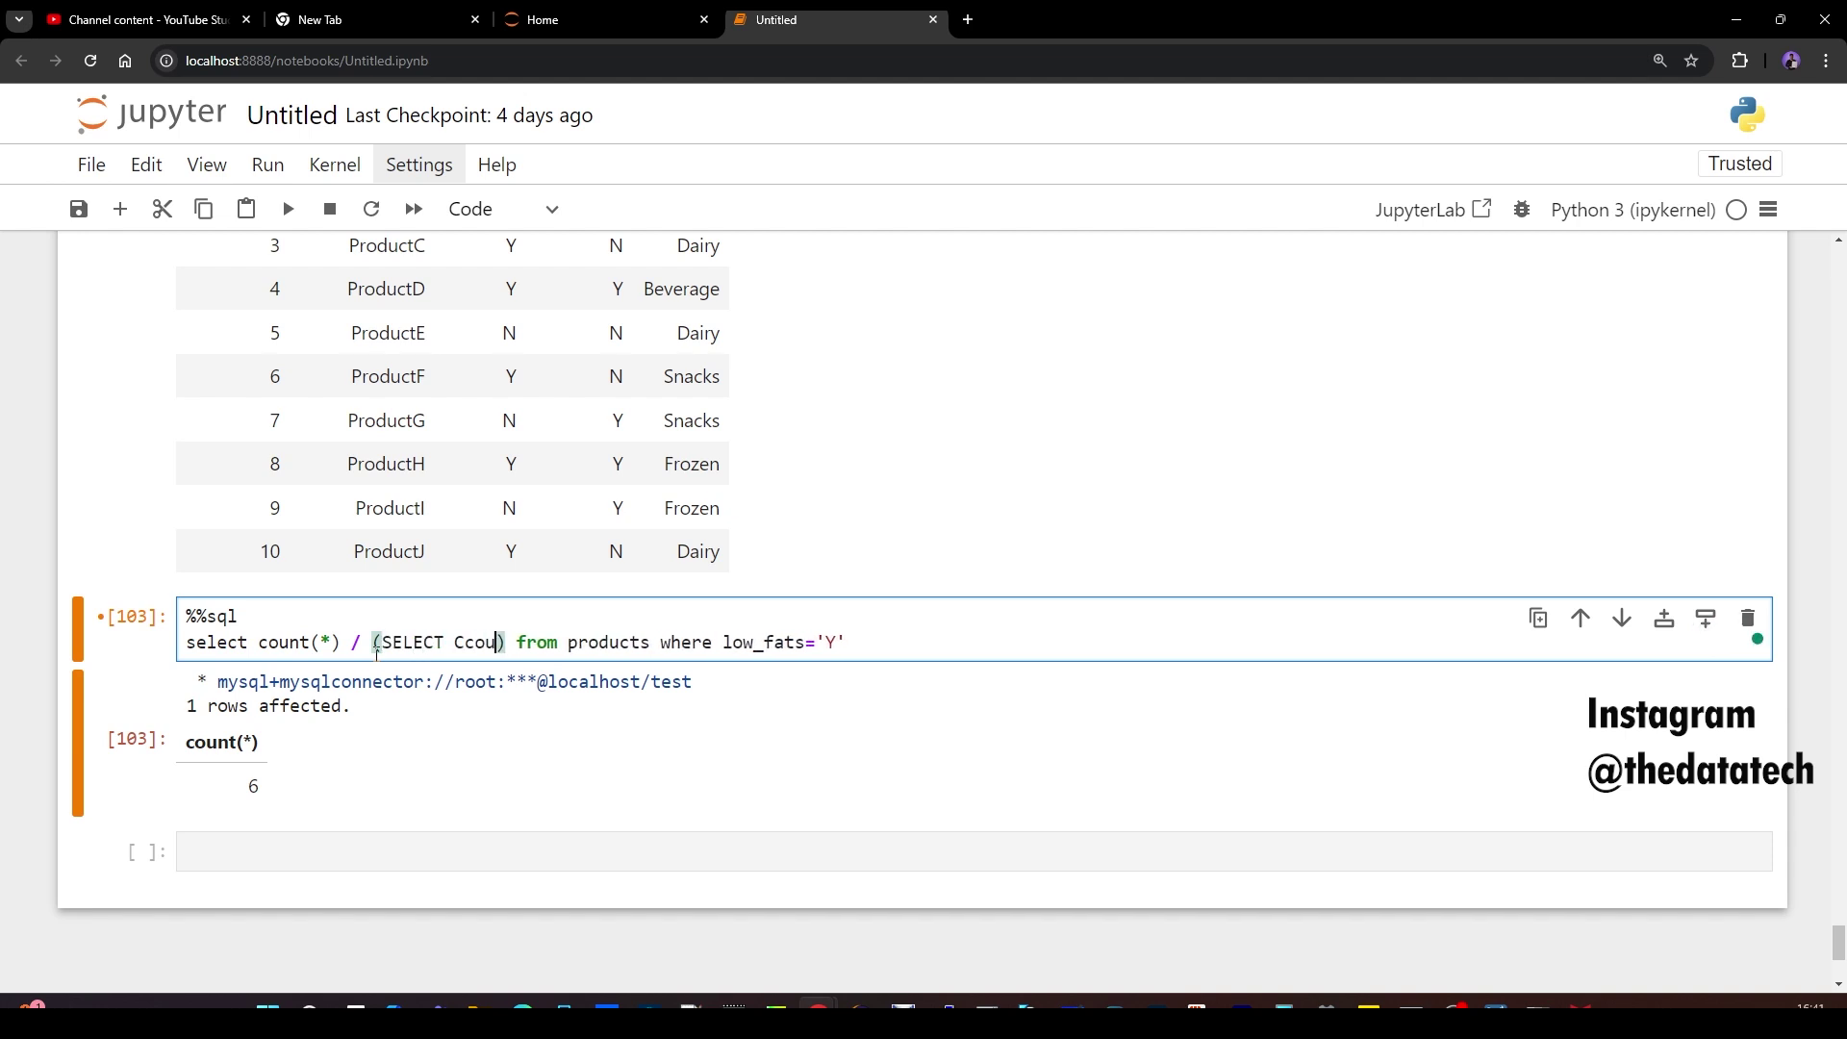
pyautogui.press('BackSpace')
pyautogui.press('BackSpace')
pyautogui.press('BackSpace')
pyautogui.press('BackSpace')
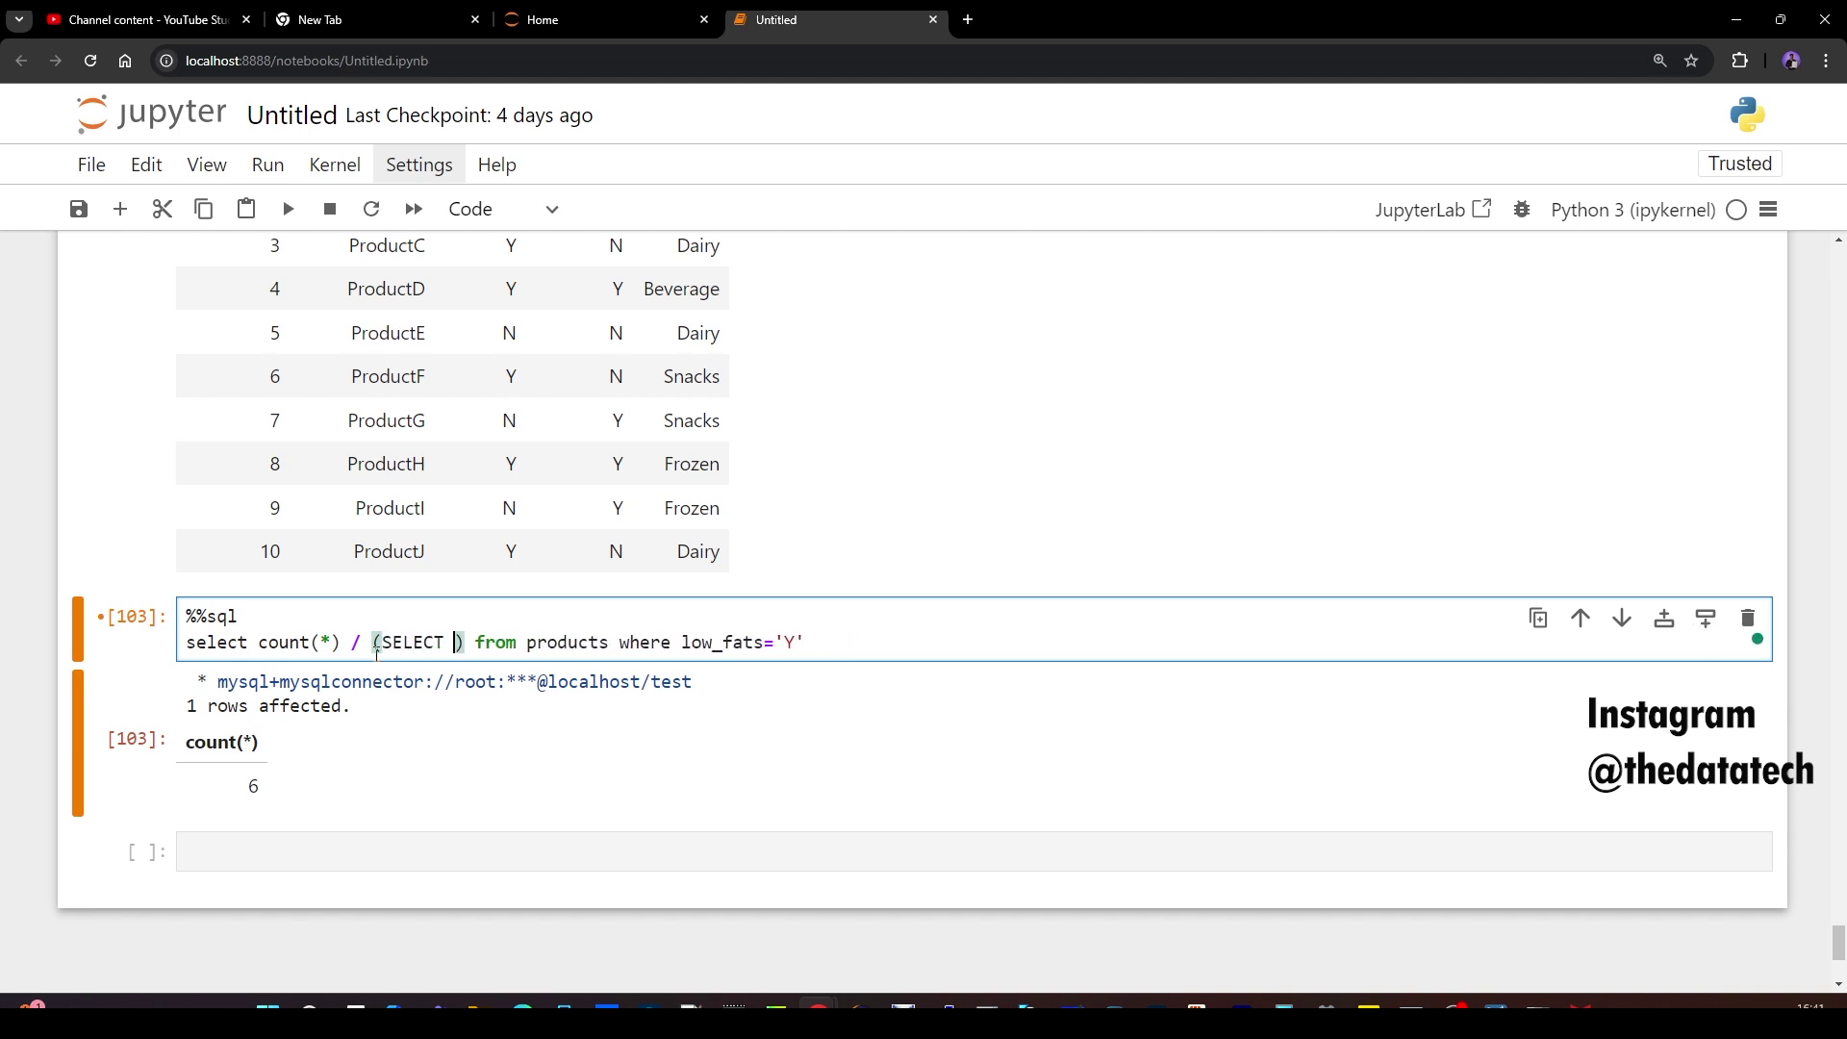
pyautogui.write('count(*) ')
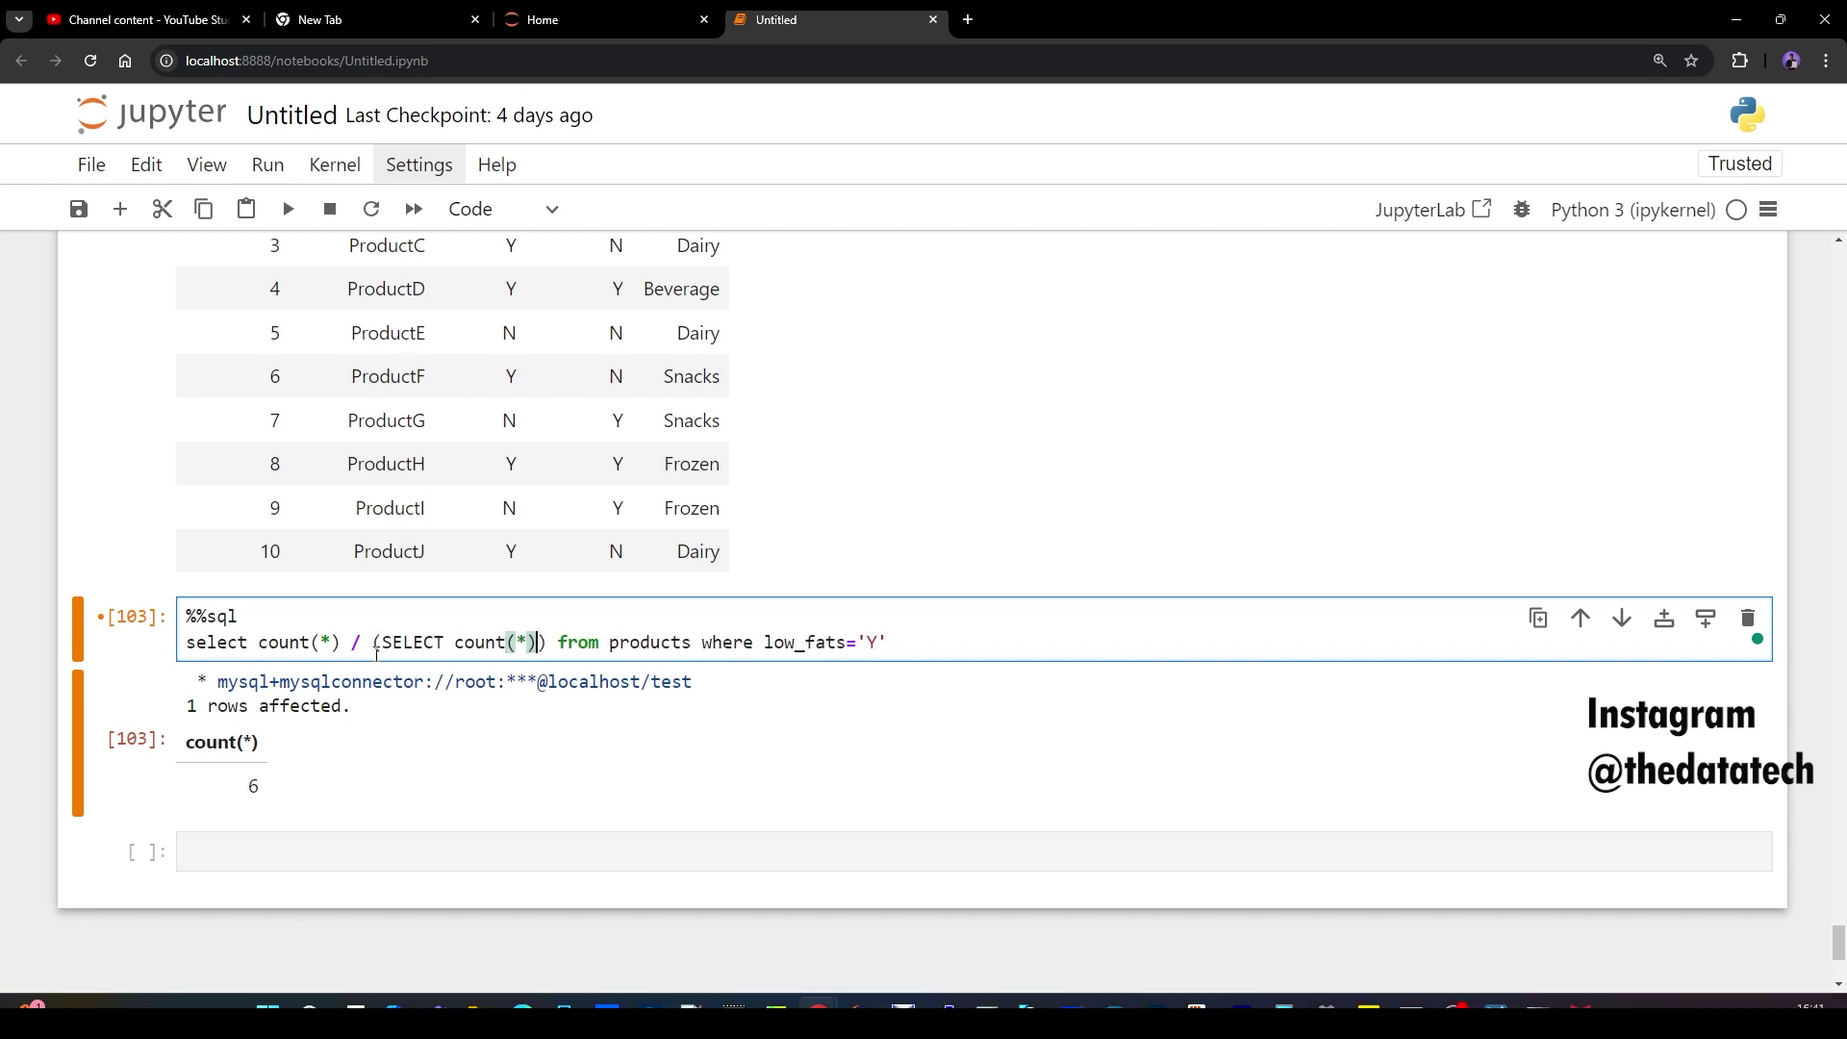
pyautogui.write('from prodcust')
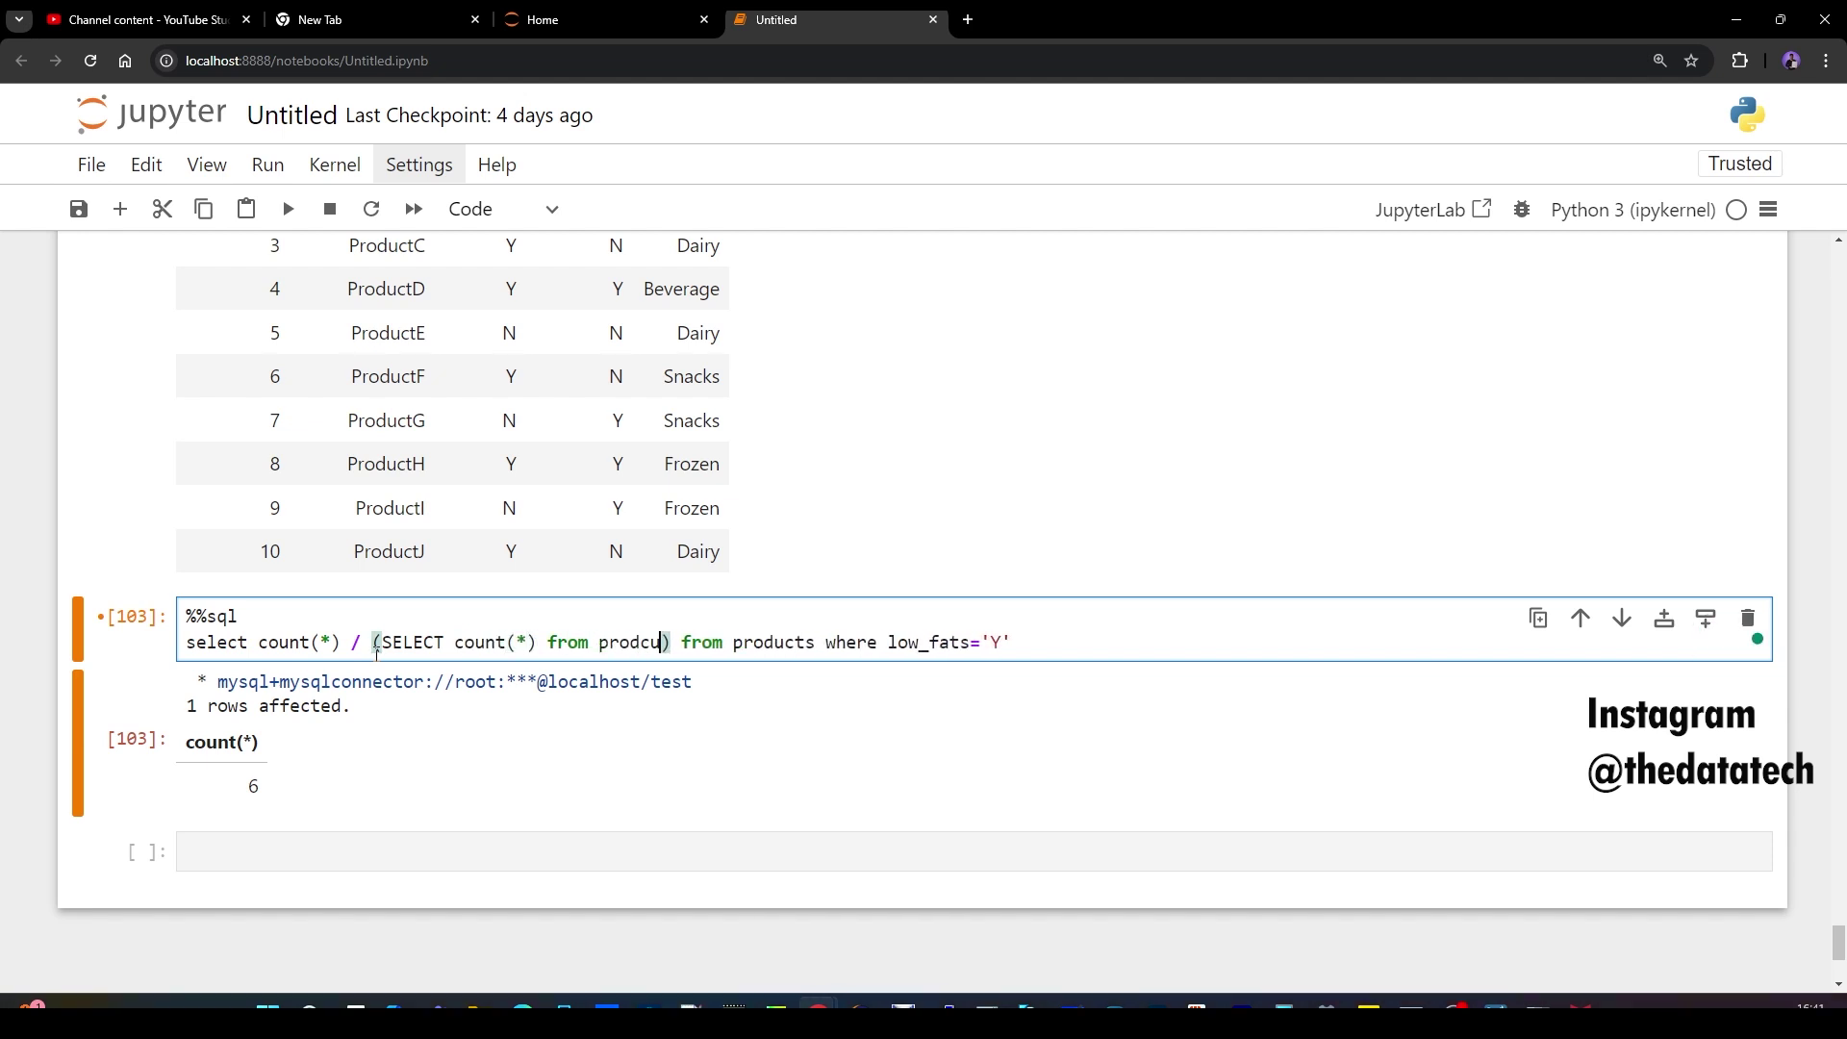
pyautogui.press('BackSpace')
pyautogui.press('BackSpace')
pyautogui.press('BackSpace')
pyautogui.press('BackSpace')
pyautogui.press('BackSpace')
pyautogui.write('ucts')
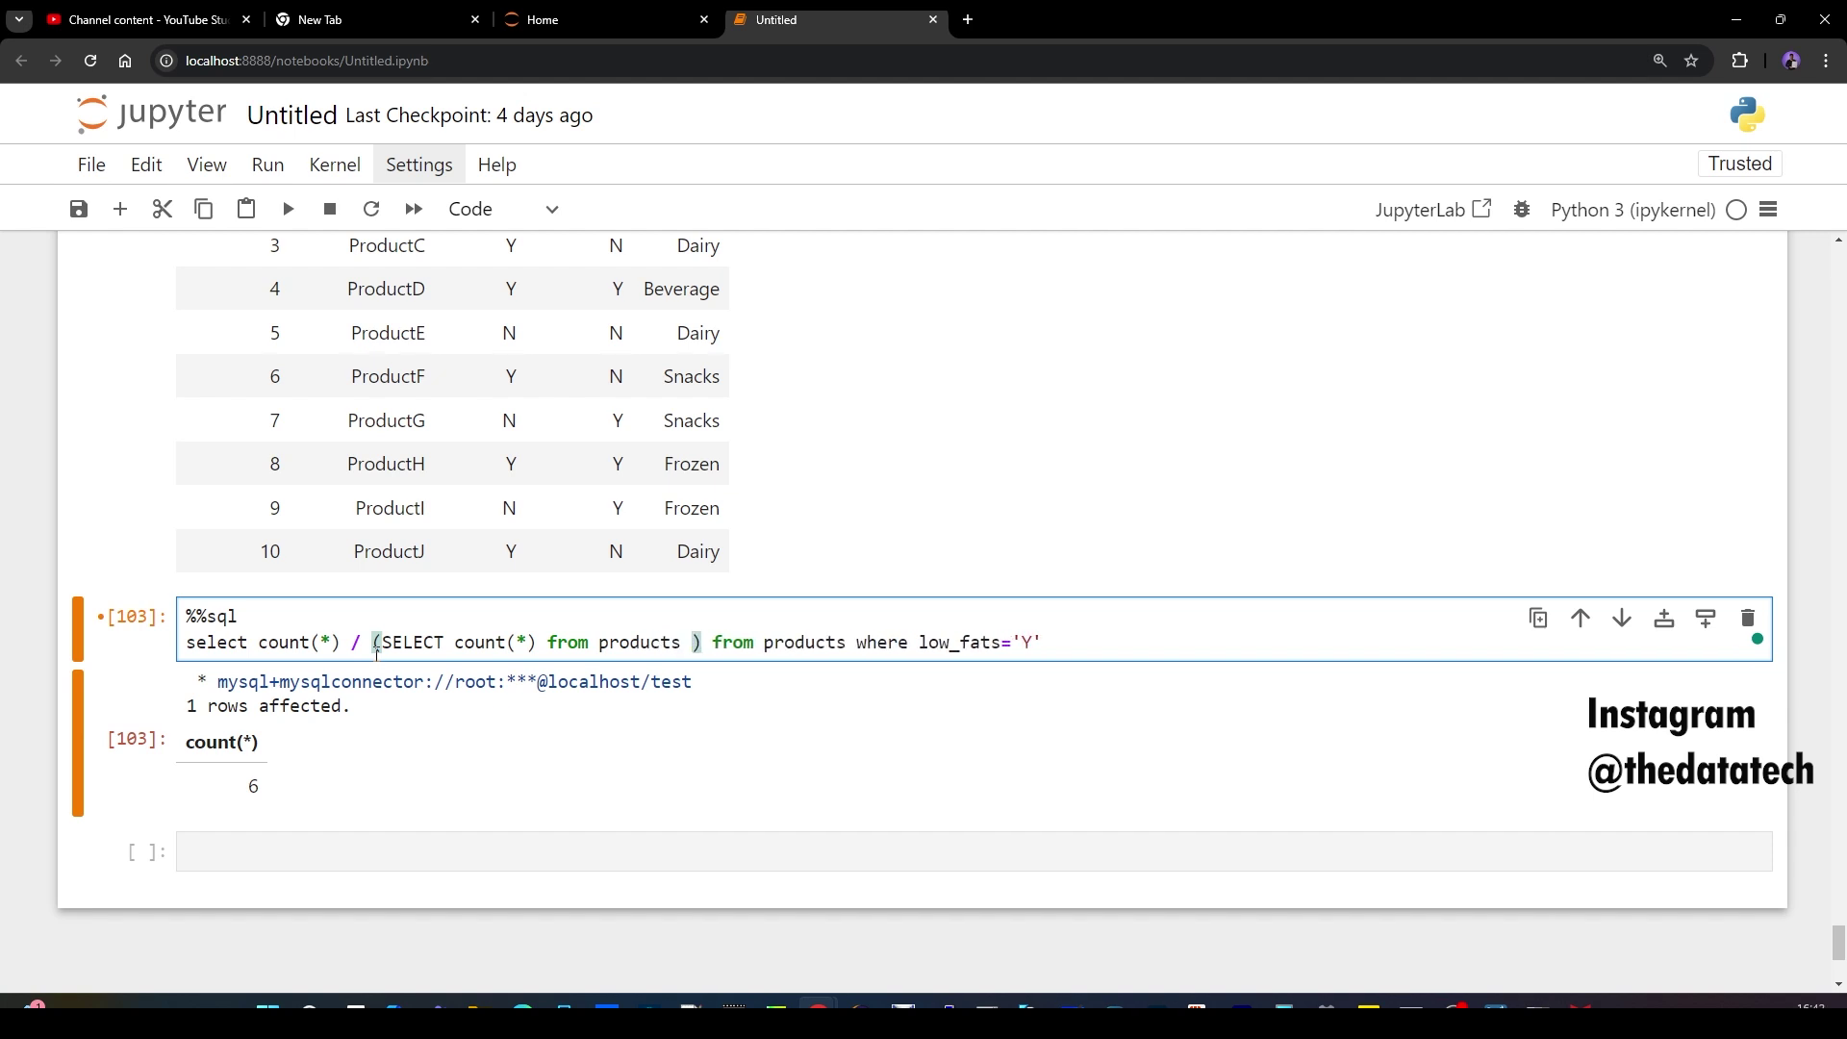
pyautogui.moveTo(248, 642); pyautogui.dragTo(342, 637)
pyautogui.moveTo(927, 643); pyautogui.dragTo(1052, 643)
pyautogui.moveTo(391, 642); pyautogui.dragTo(684, 643)
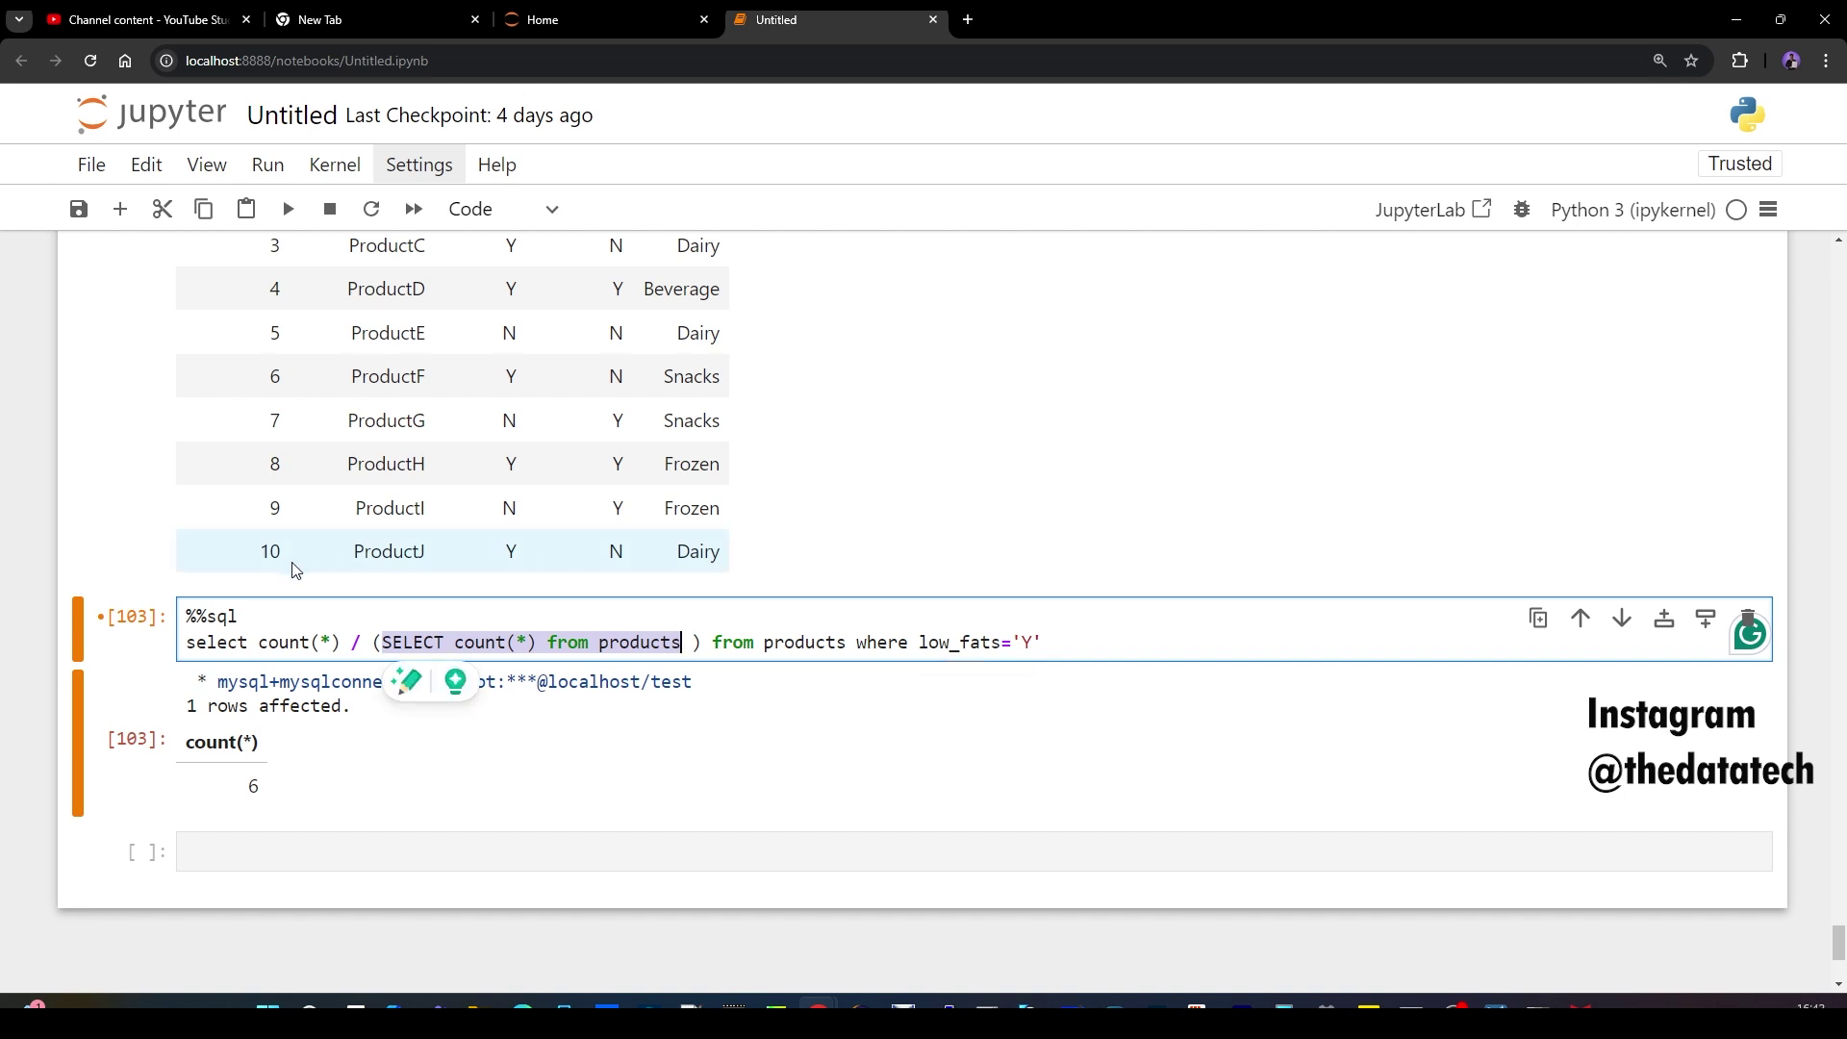
# - Multiply the ratio by 100 and run it, getting 60.0000 percent low-fat products
pyautogui.click(699, 642)
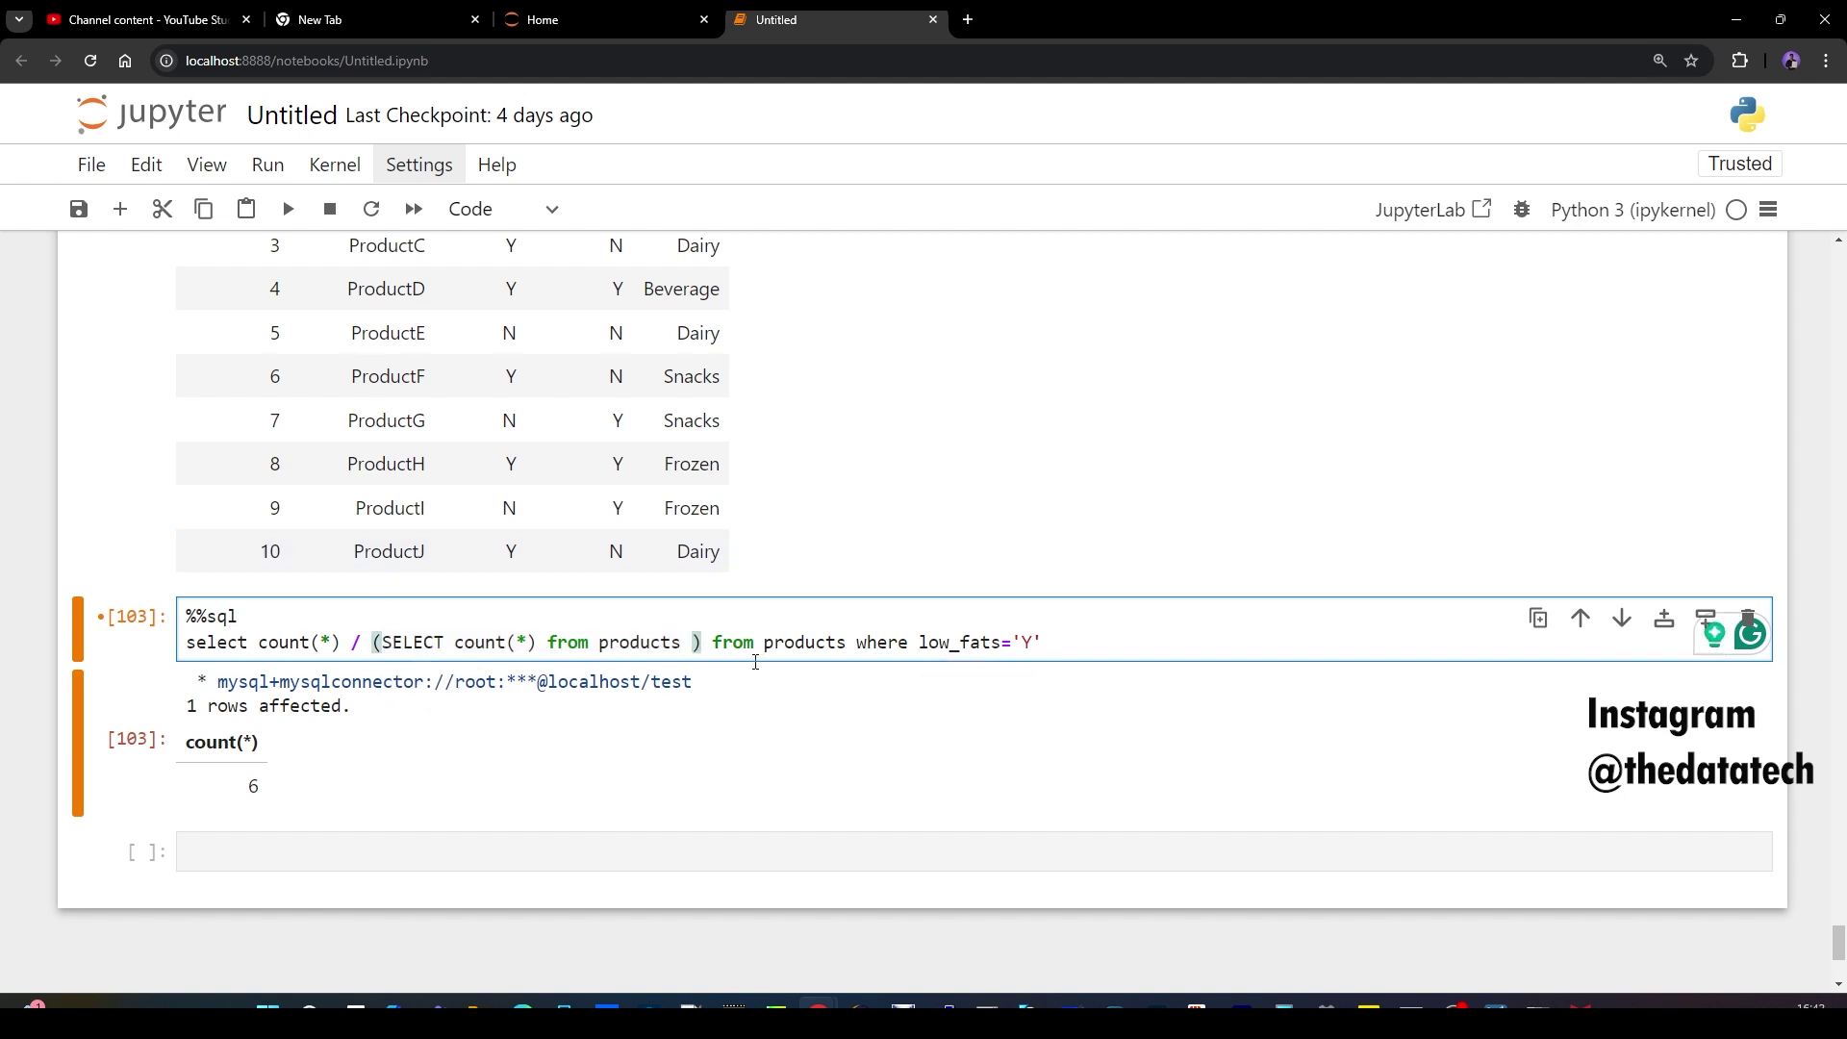
pyautogui.write('*100')
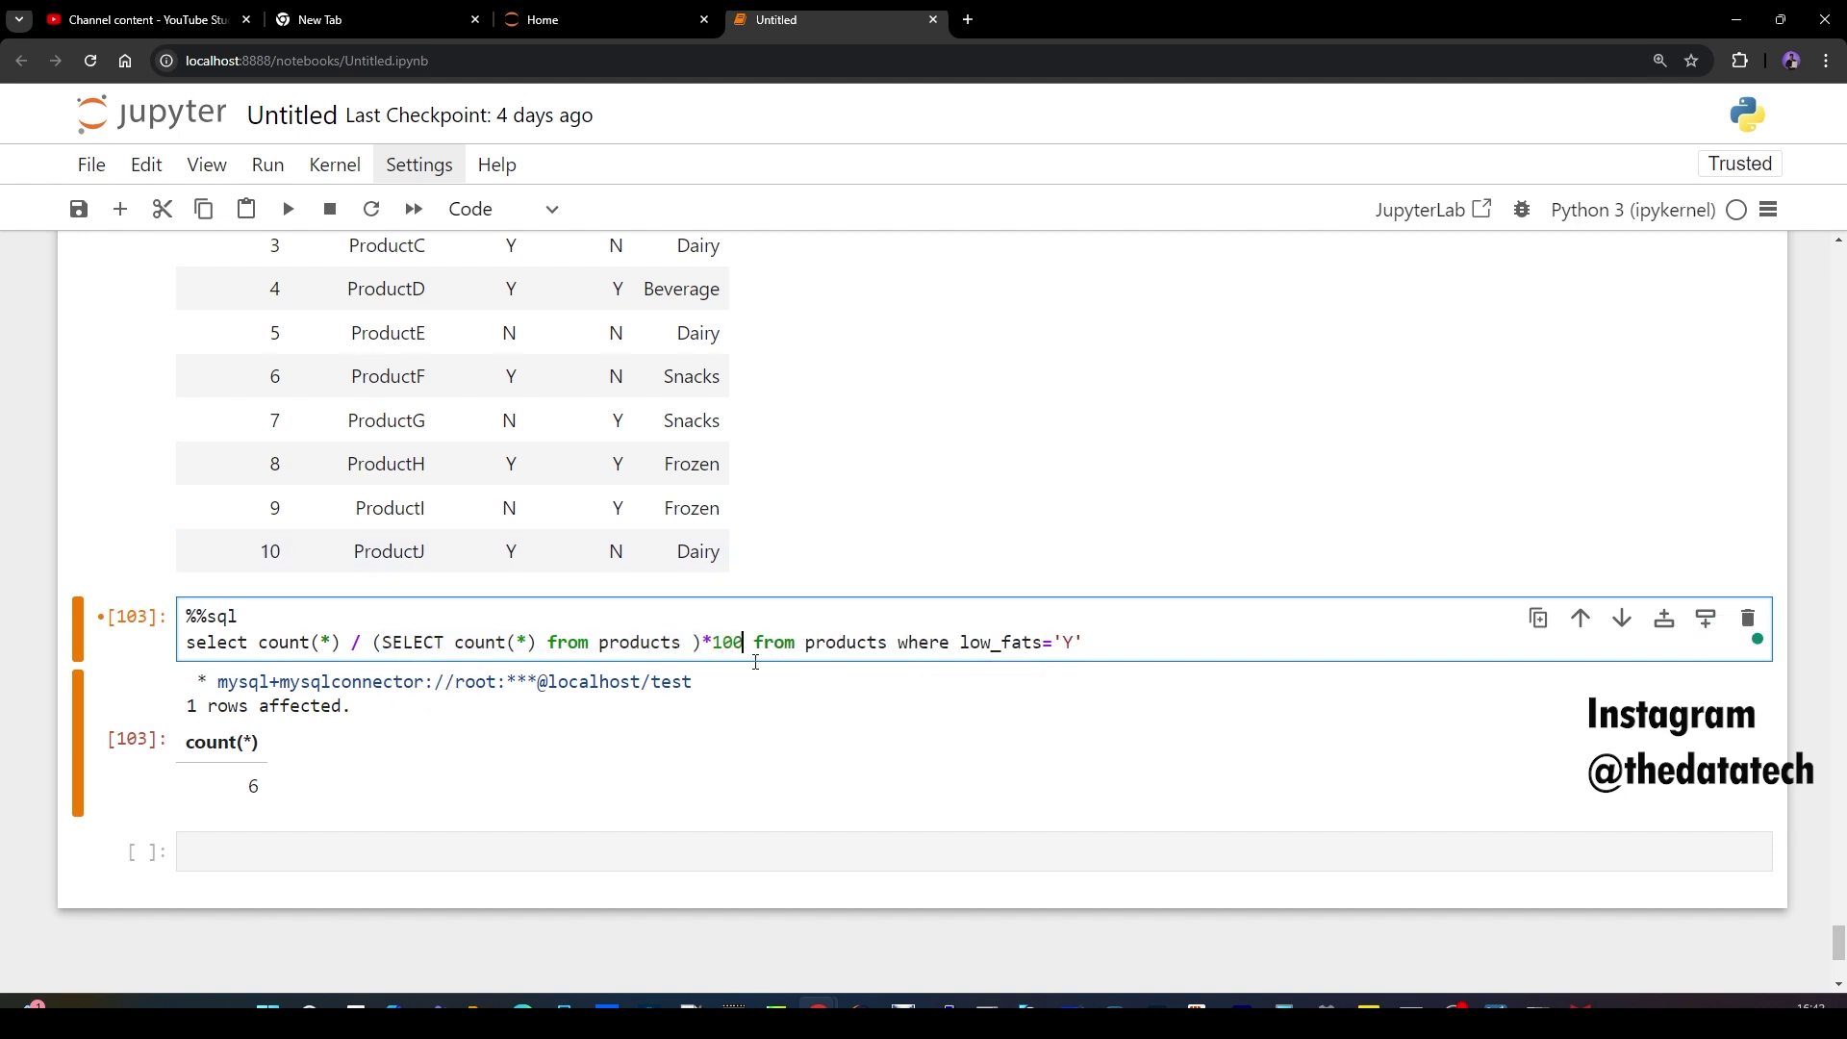
pyautogui.click(288, 209)
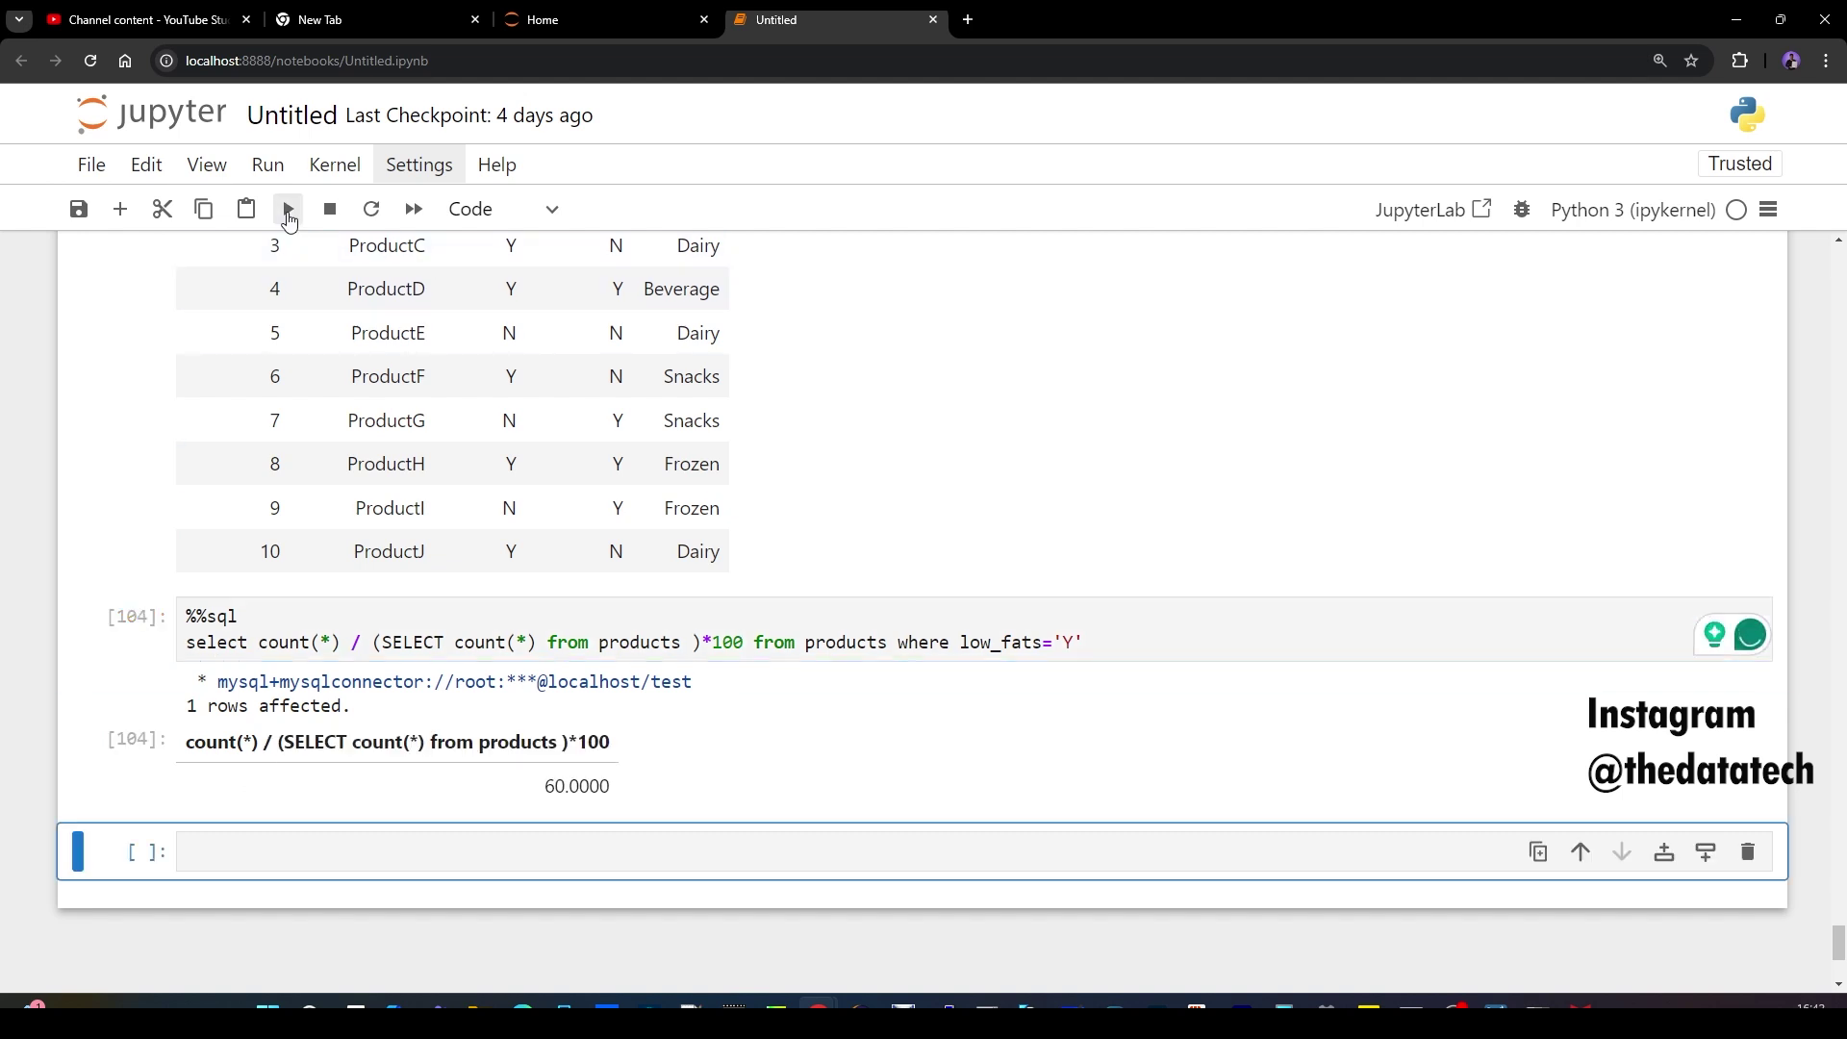
pyautogui.moveTo(544, 786); pyautogui.dragTo(600, 786)
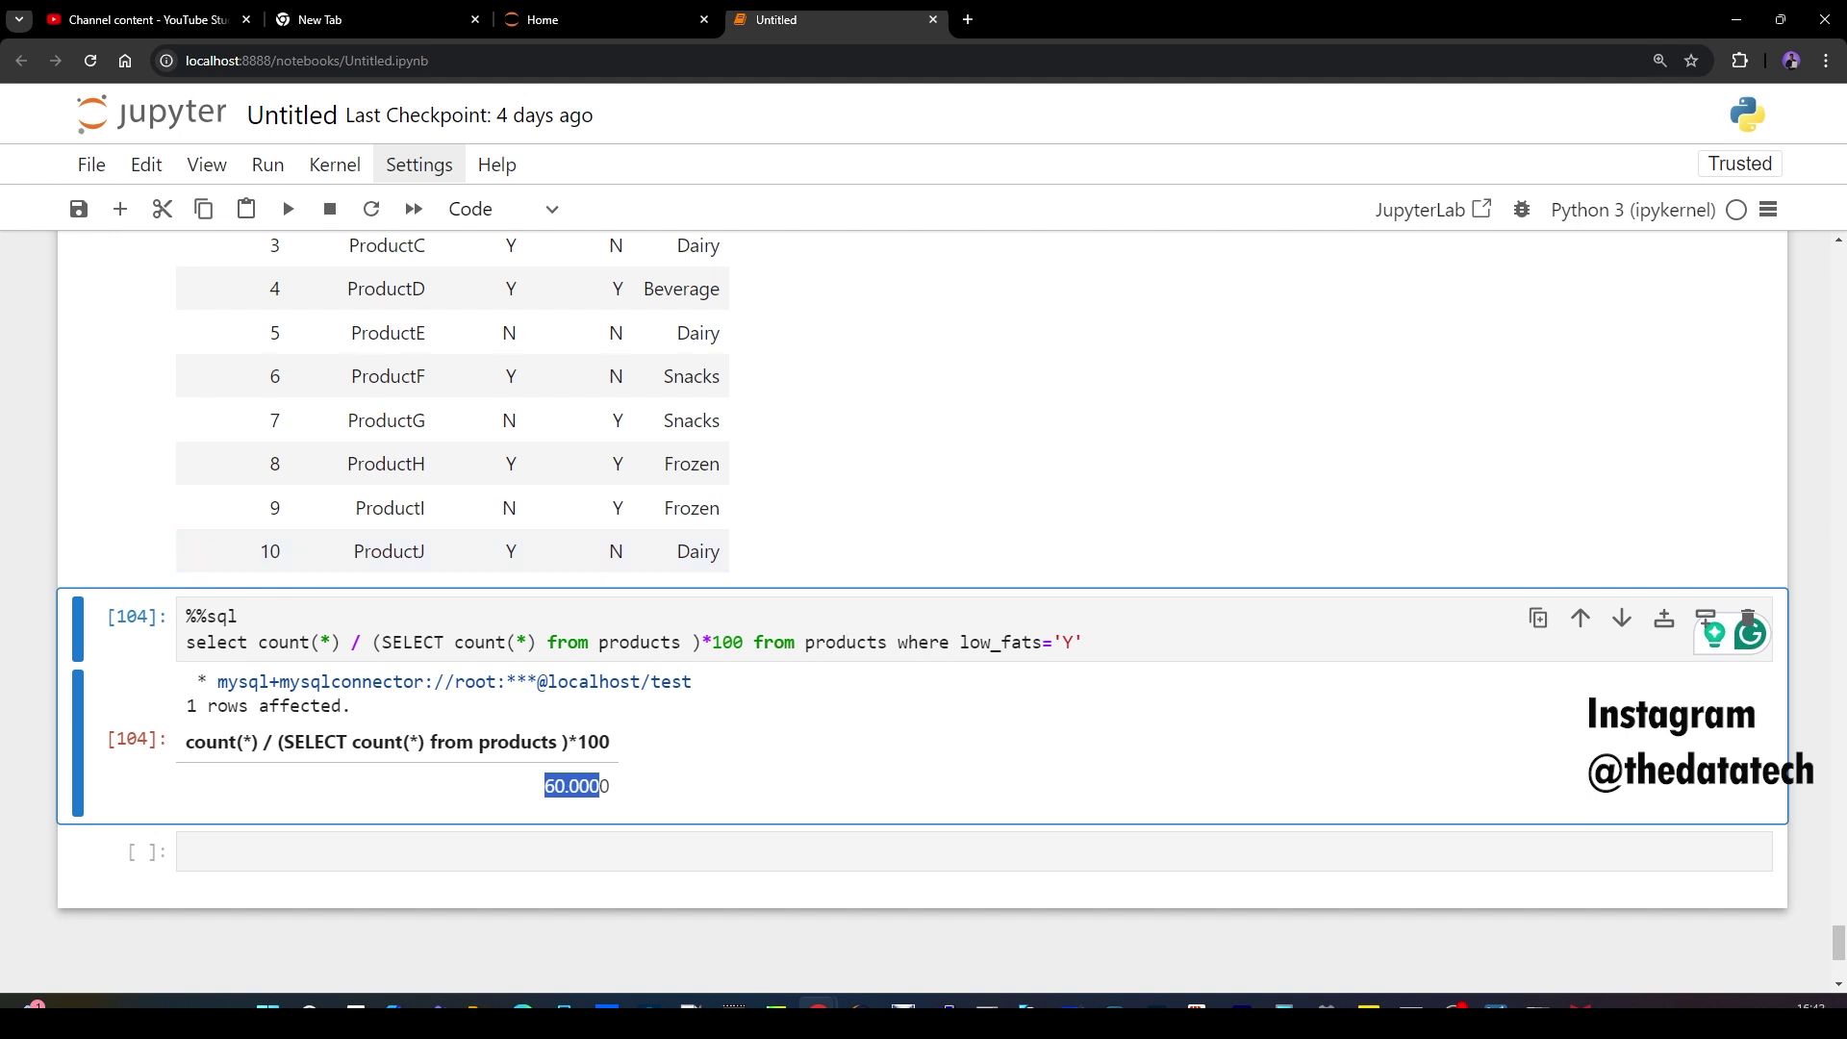
pyautogui.scroll(-3, 1042, 670)
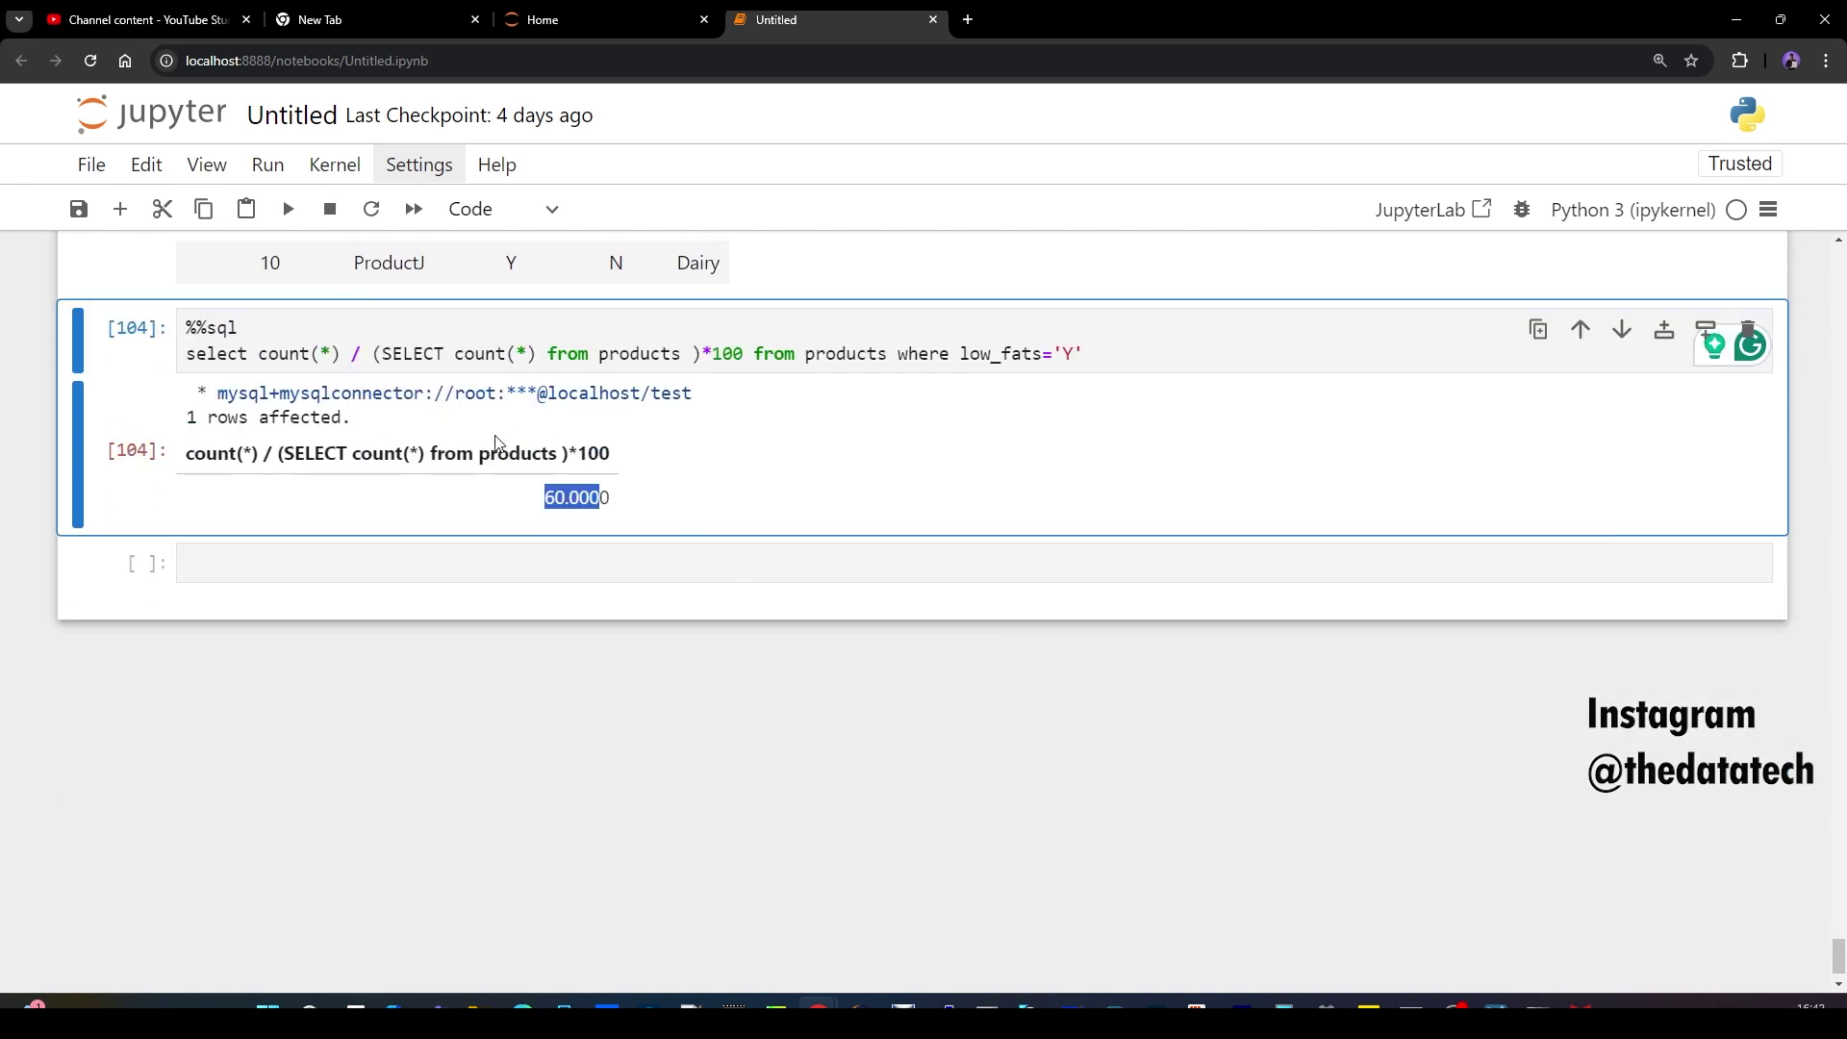
pyautogui.click(644, 359)
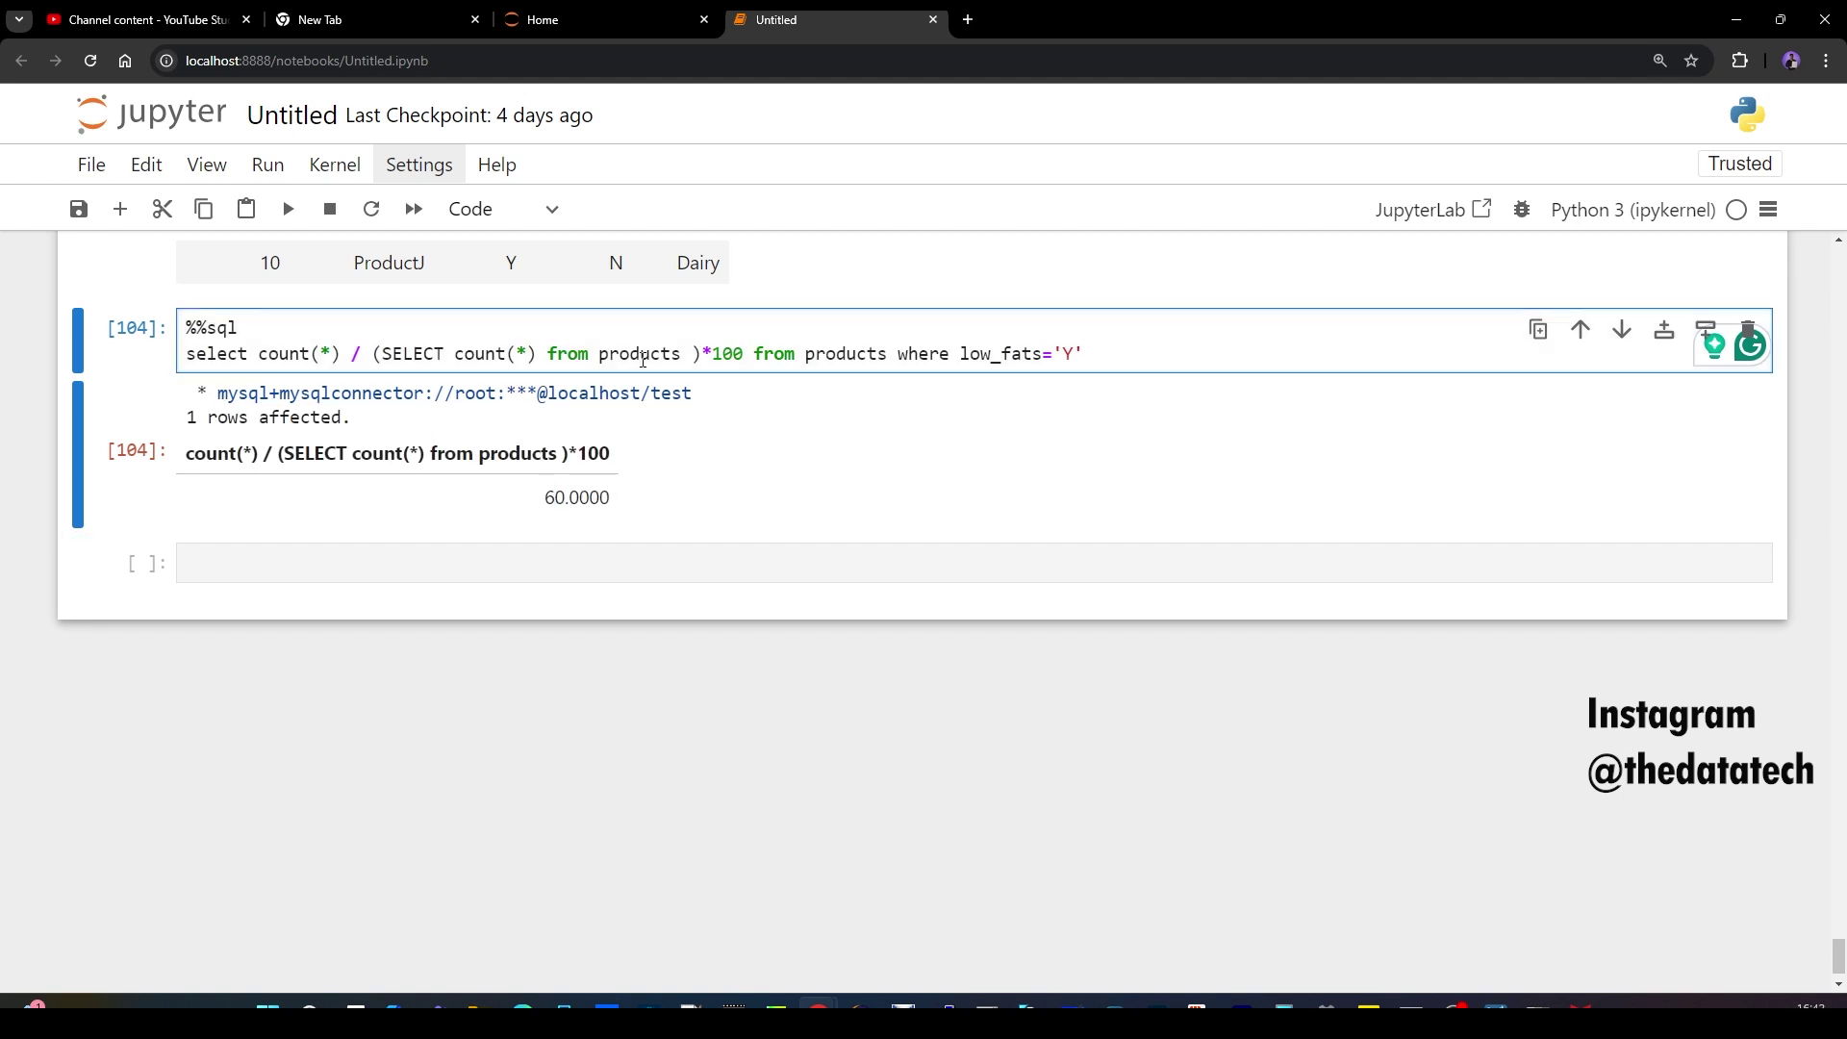
pyautogui.hotkey('ctrl', 'a')
pyautogui.click(576, 578)
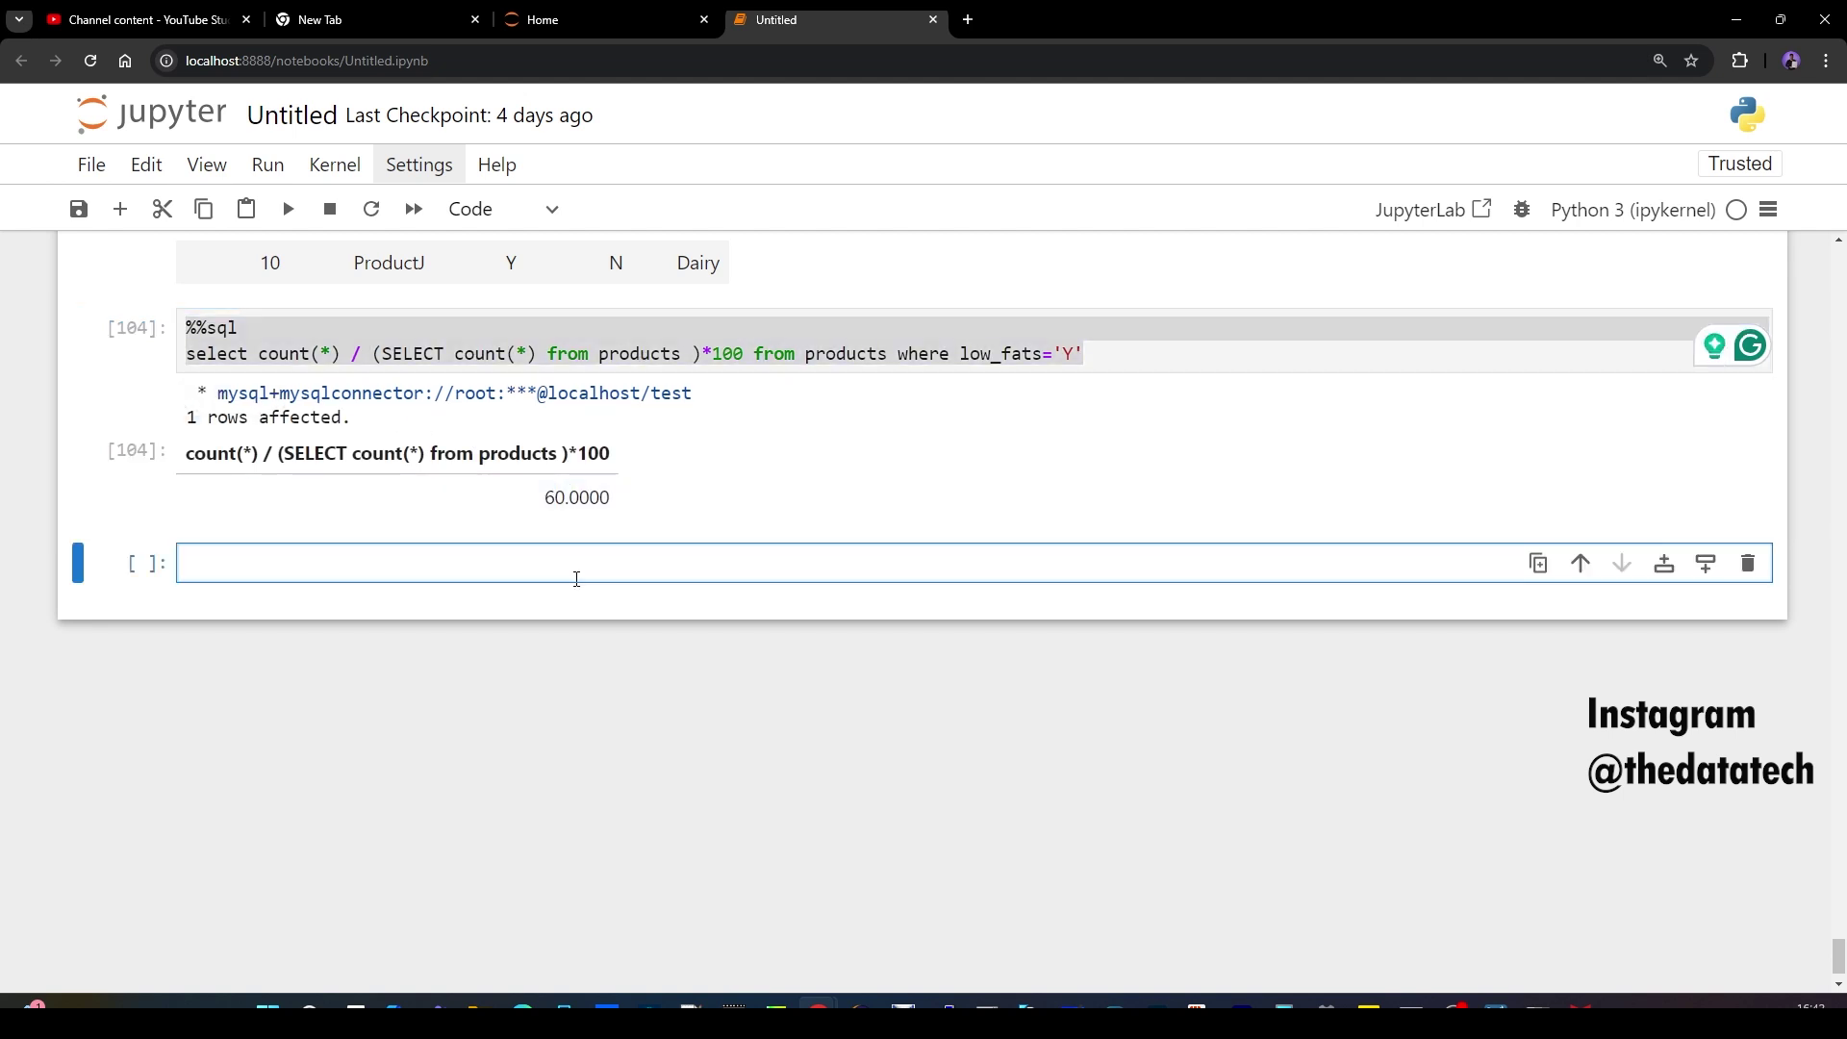
# - Start a new %%sql count query, pasting 'products where' copied from the earlier cell
pyautogui.write('%%sql')
pyautogui.press('Return')
pyautogui.press('Return')
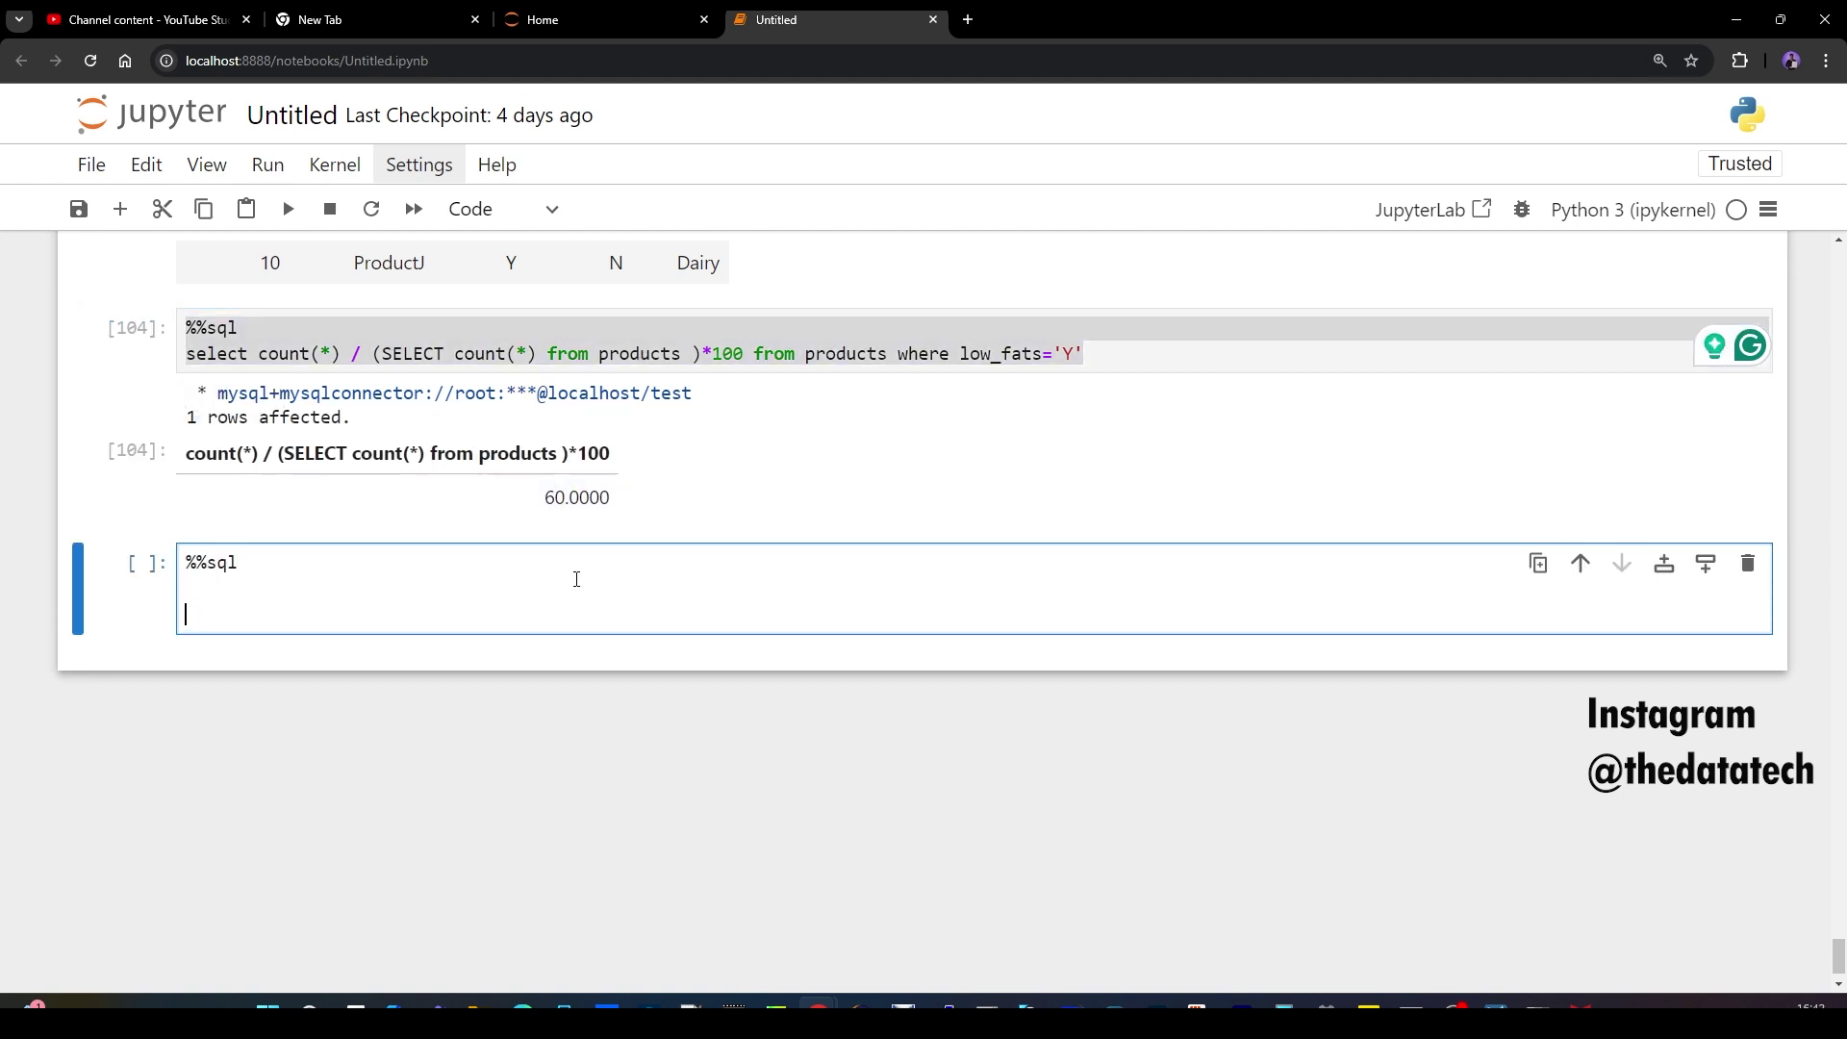
pyautogui.write('select count(*) from')
pyautogui.moveTo(804, 358); pyautogui.dragTo(950, 355)
pyautogui.hotkey('ctrl', 'c')
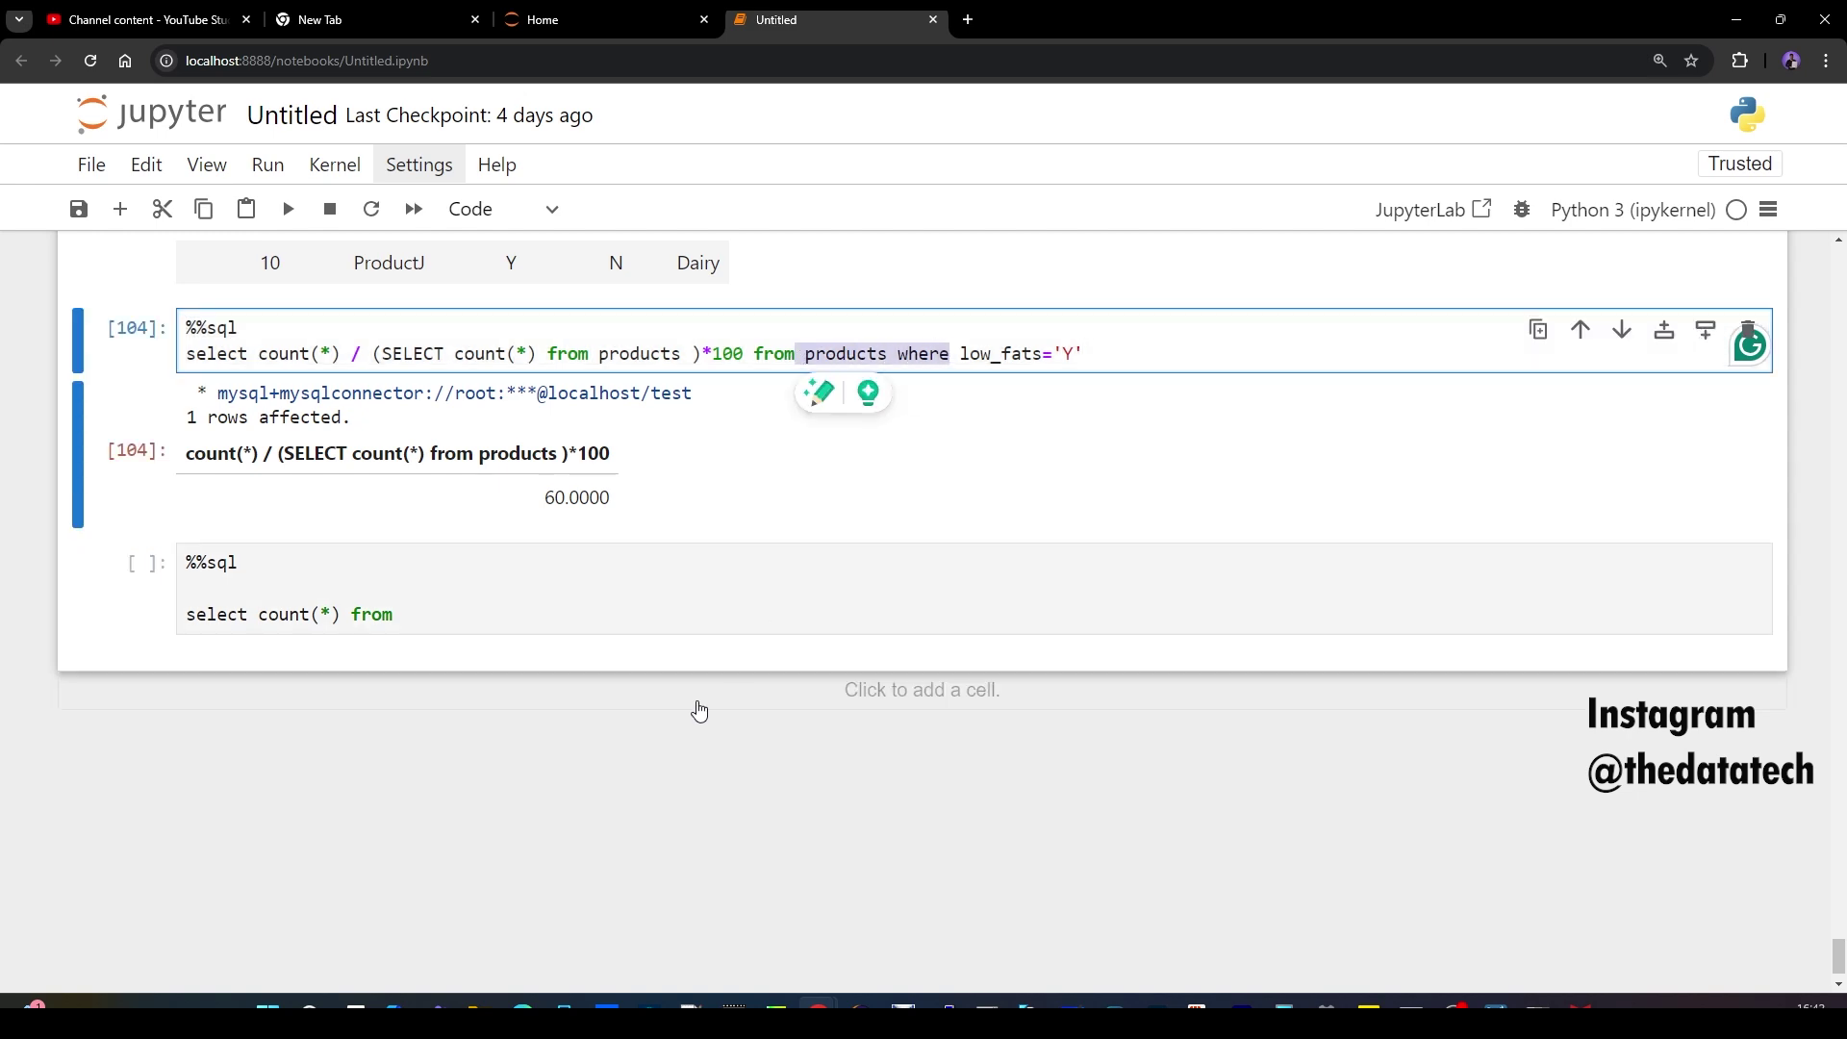
pyautogui.click(650, 622)
pyautogui.hotkey('ctrl', 'v')
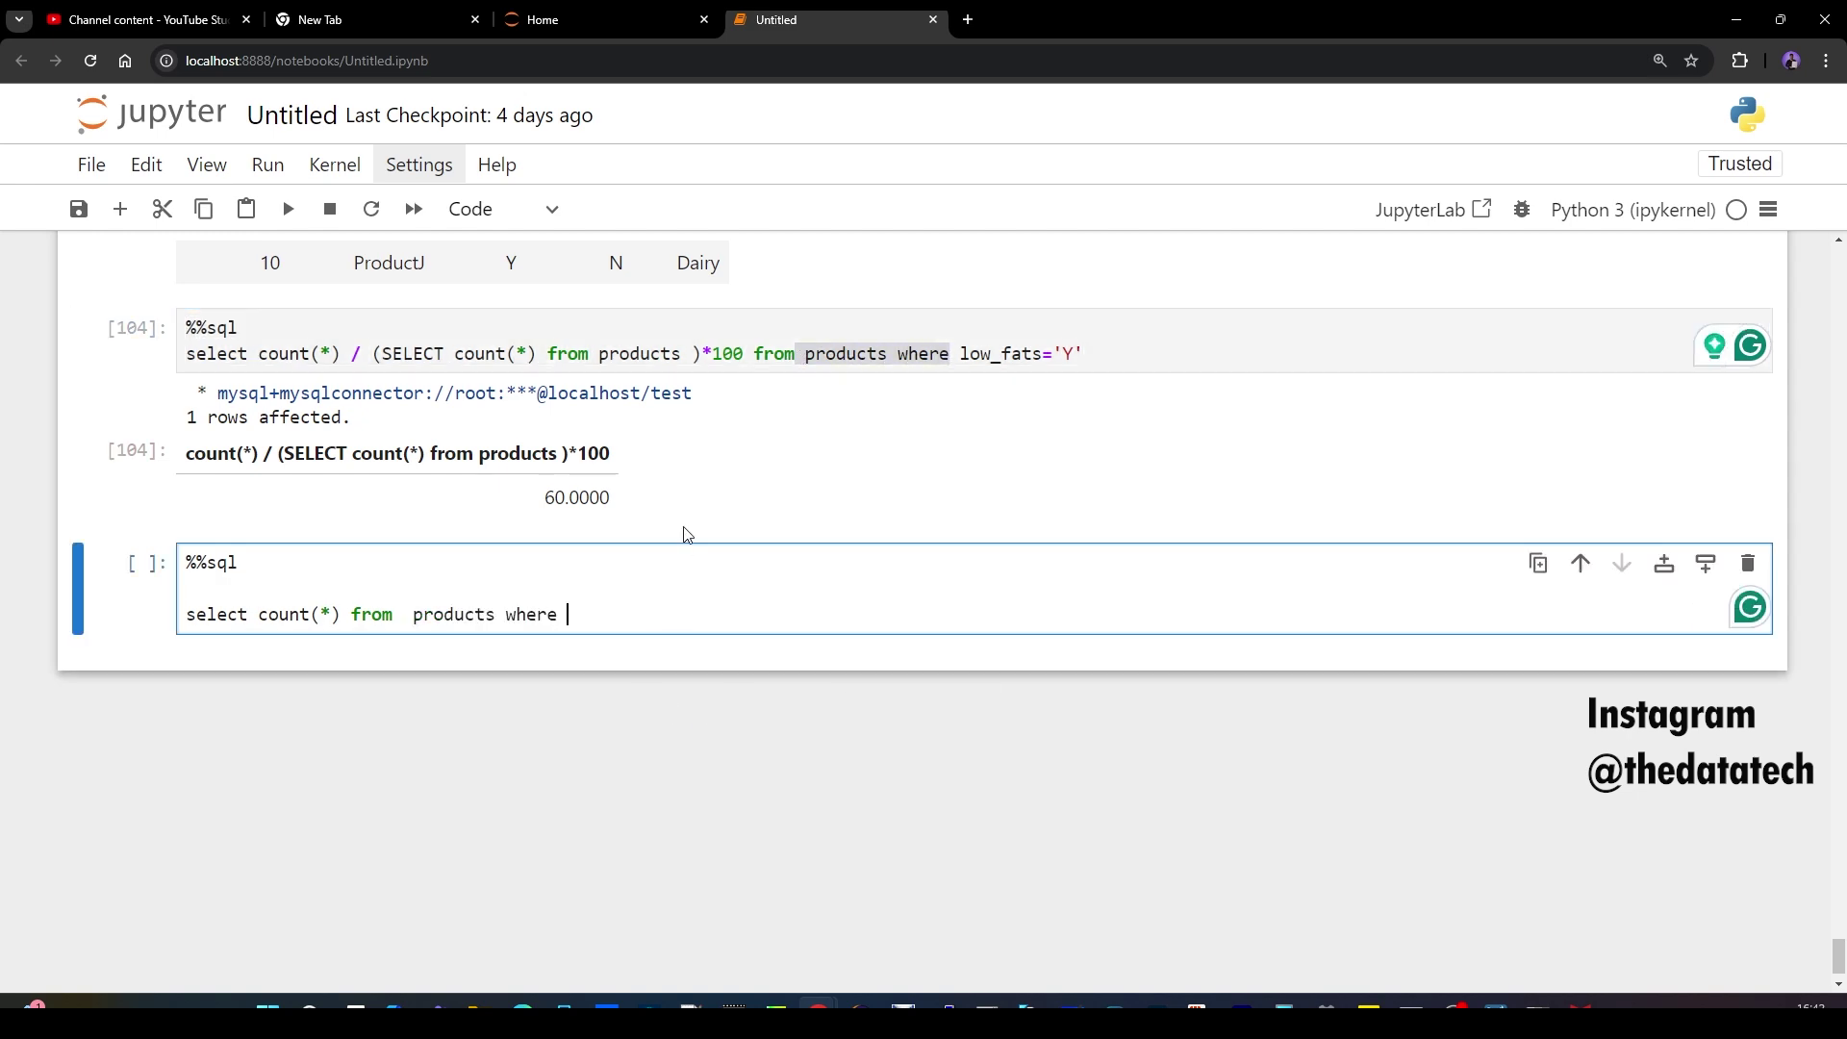
# - Complete the condition as recyclable='Y' and run it, returning 6
pyautogui.scroll(3, 681, 532)
pyautogui.scroll(3, 687, 535)
pyautogui.doubleClick(585, 399)
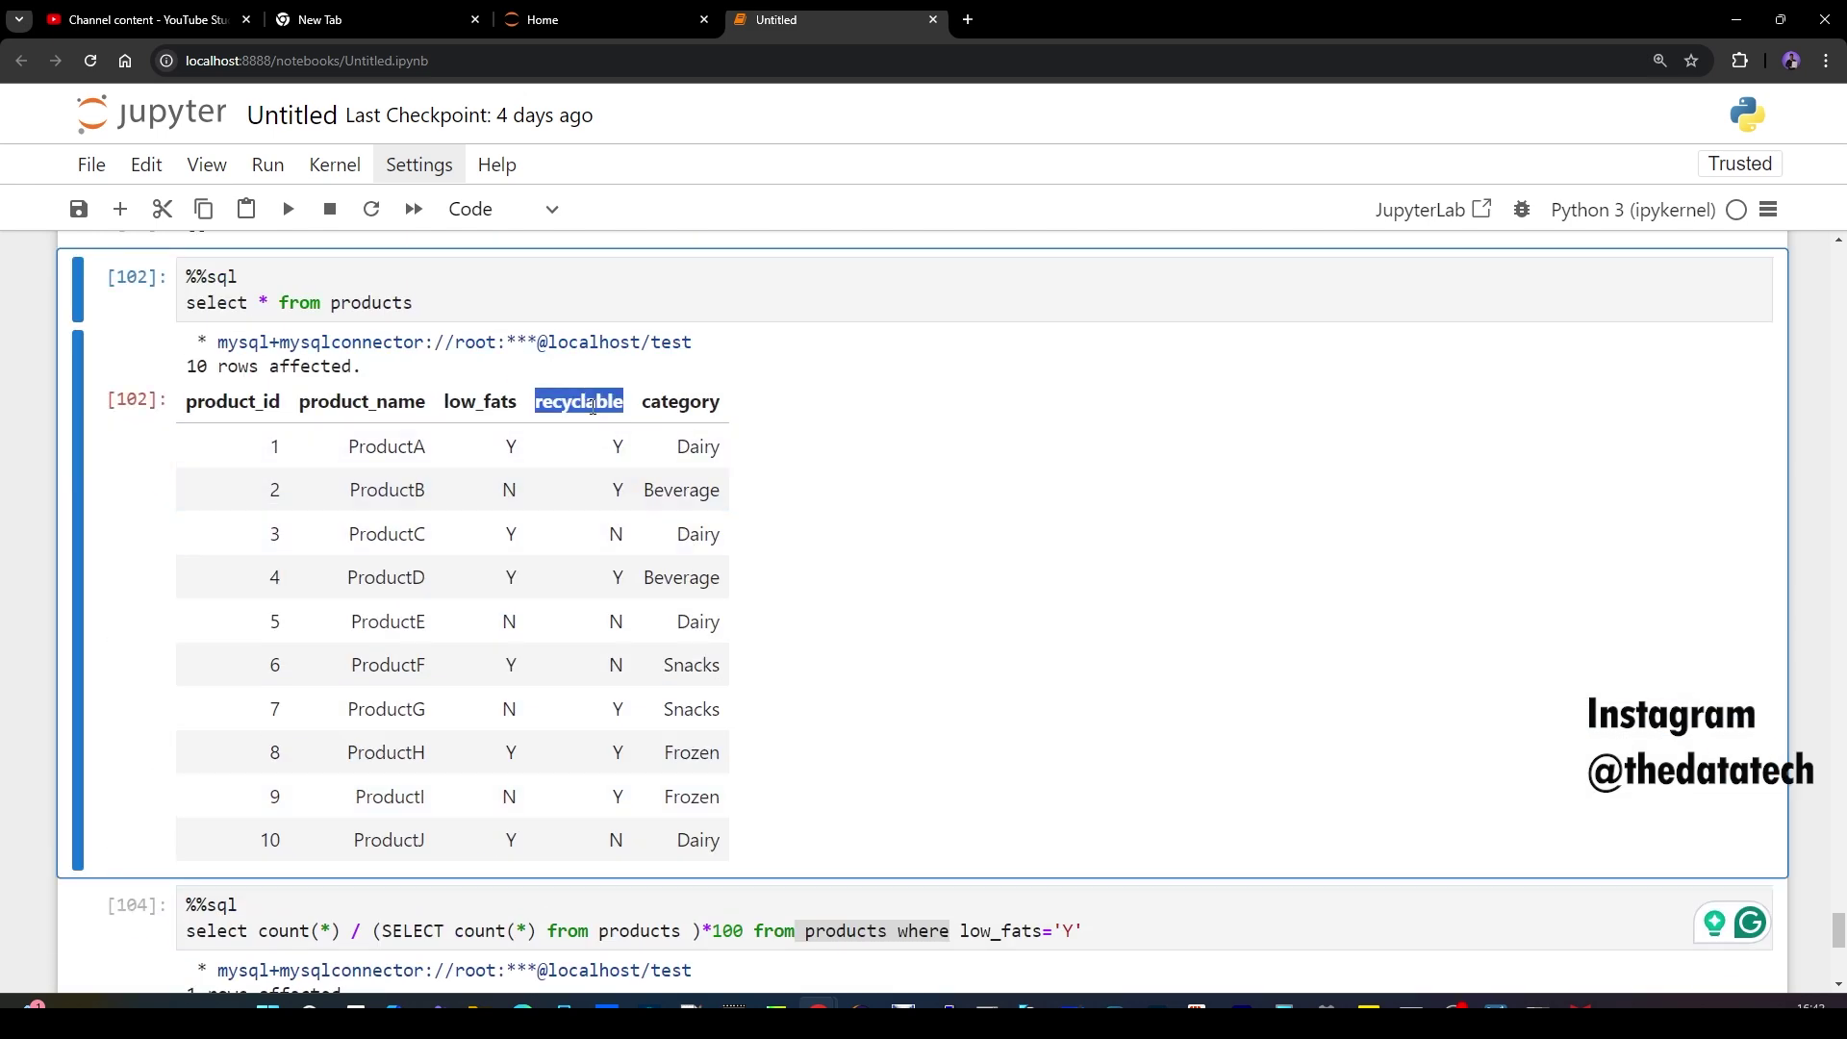
pyautogui.hotkey('ctrl', 'c')
pyautogui.scroll(-4, 660, 598)
pyautogui.click(632, 806)
pyautogui.hotkey('ctrl', 'v')
pyautogui.write("='Y")
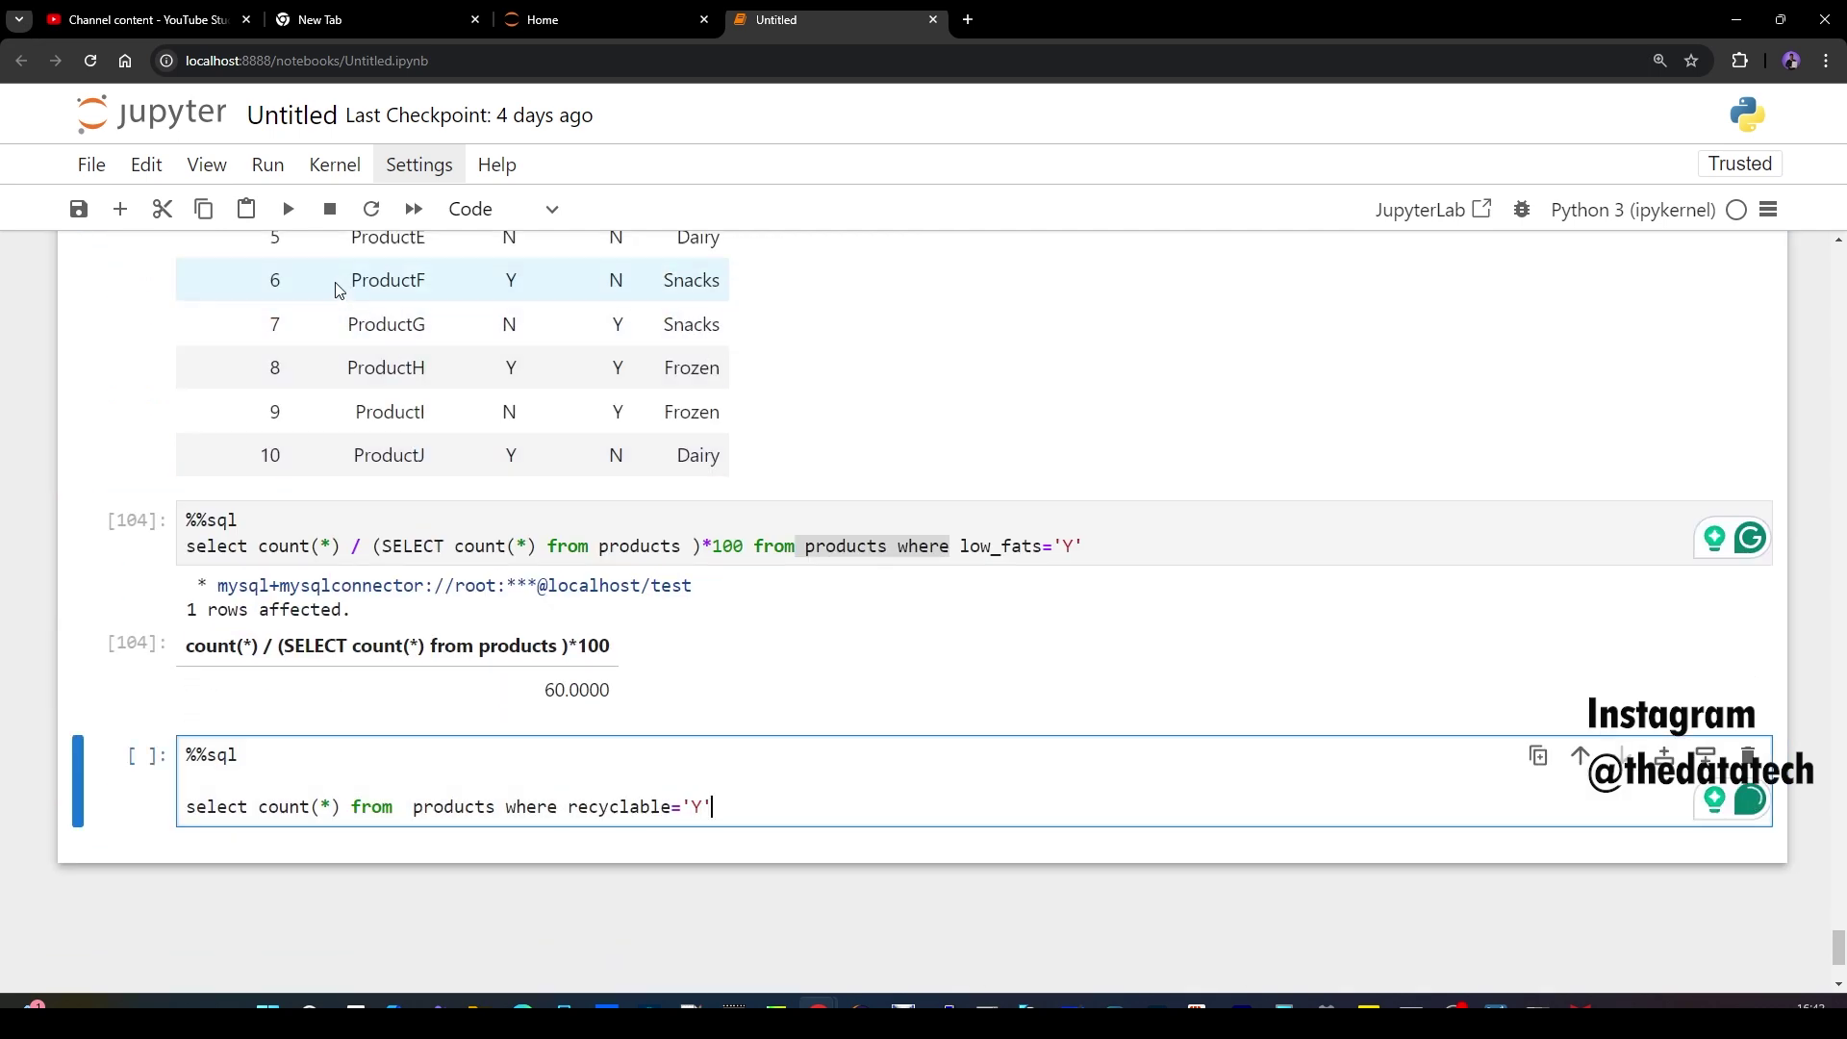
pyautogui.click(287, 209)
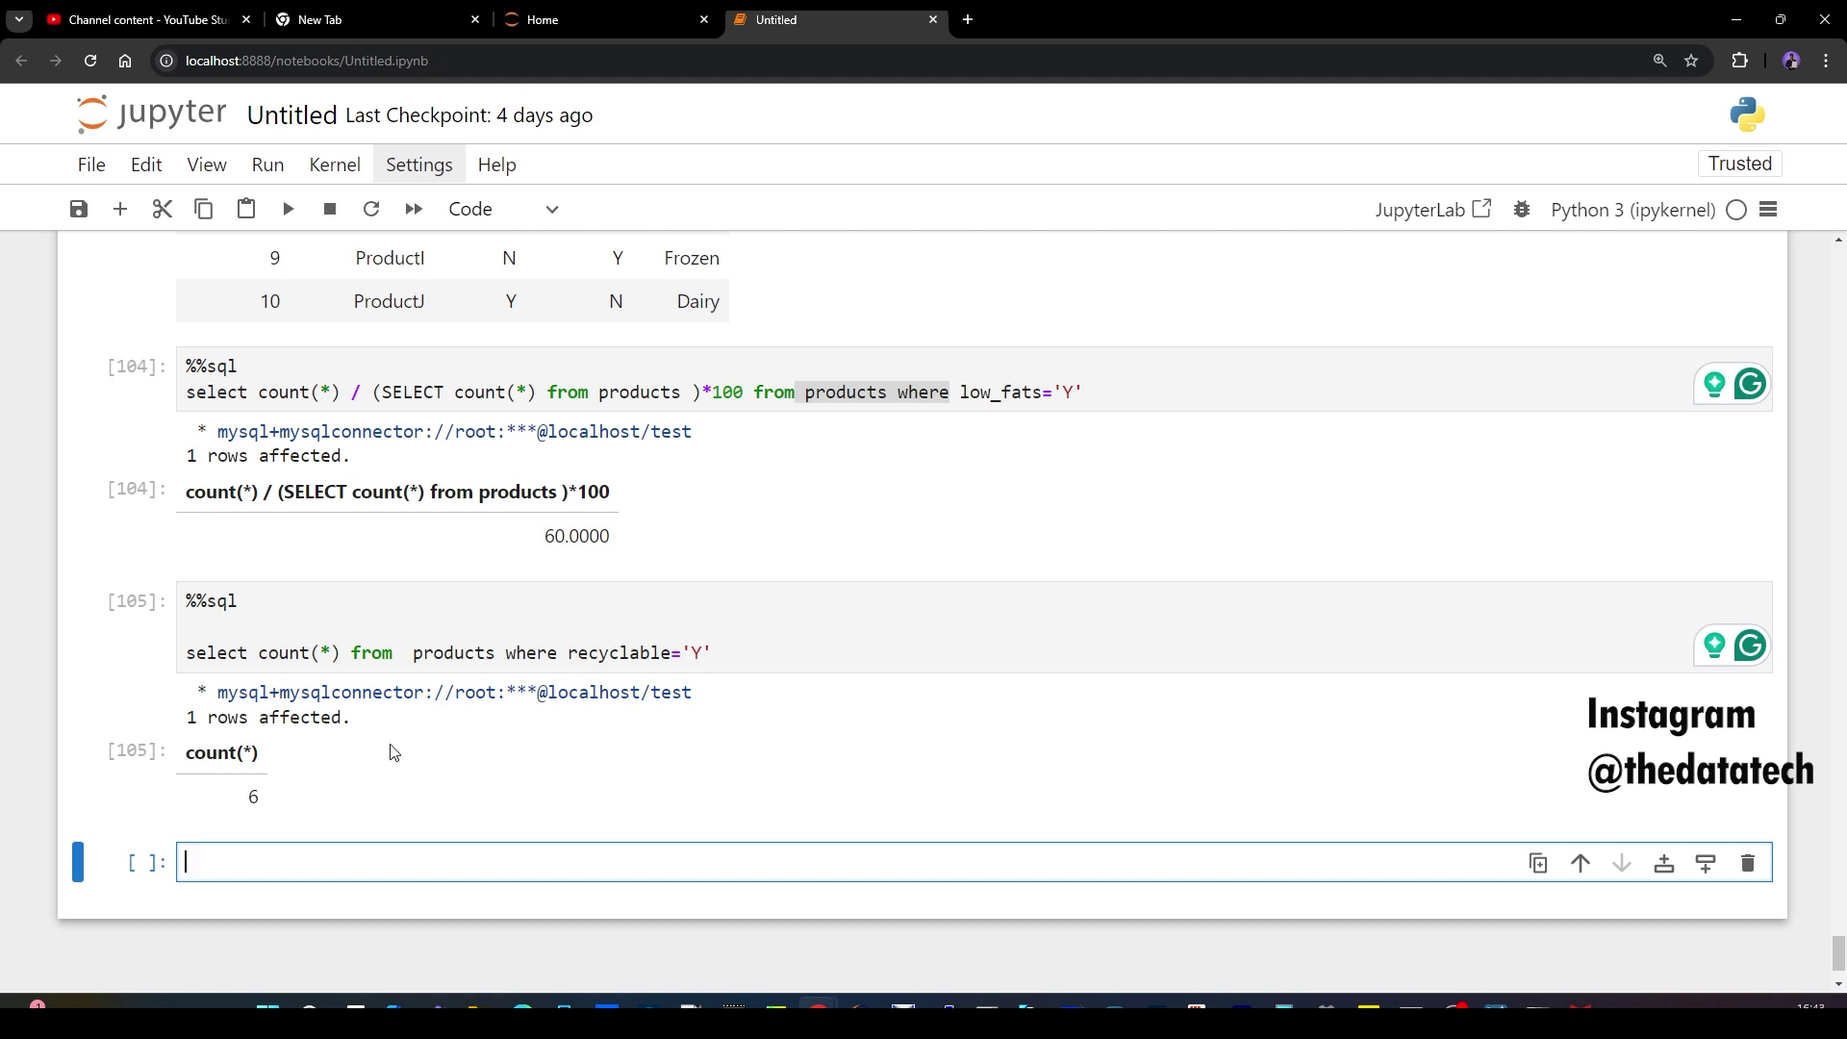
# - Add category to the recyclable query's select list and run it, which raises a GROUP BY error
pyautogui.scroll(2, 539, 626)
pyautogui.scroll(3, 540, 625)
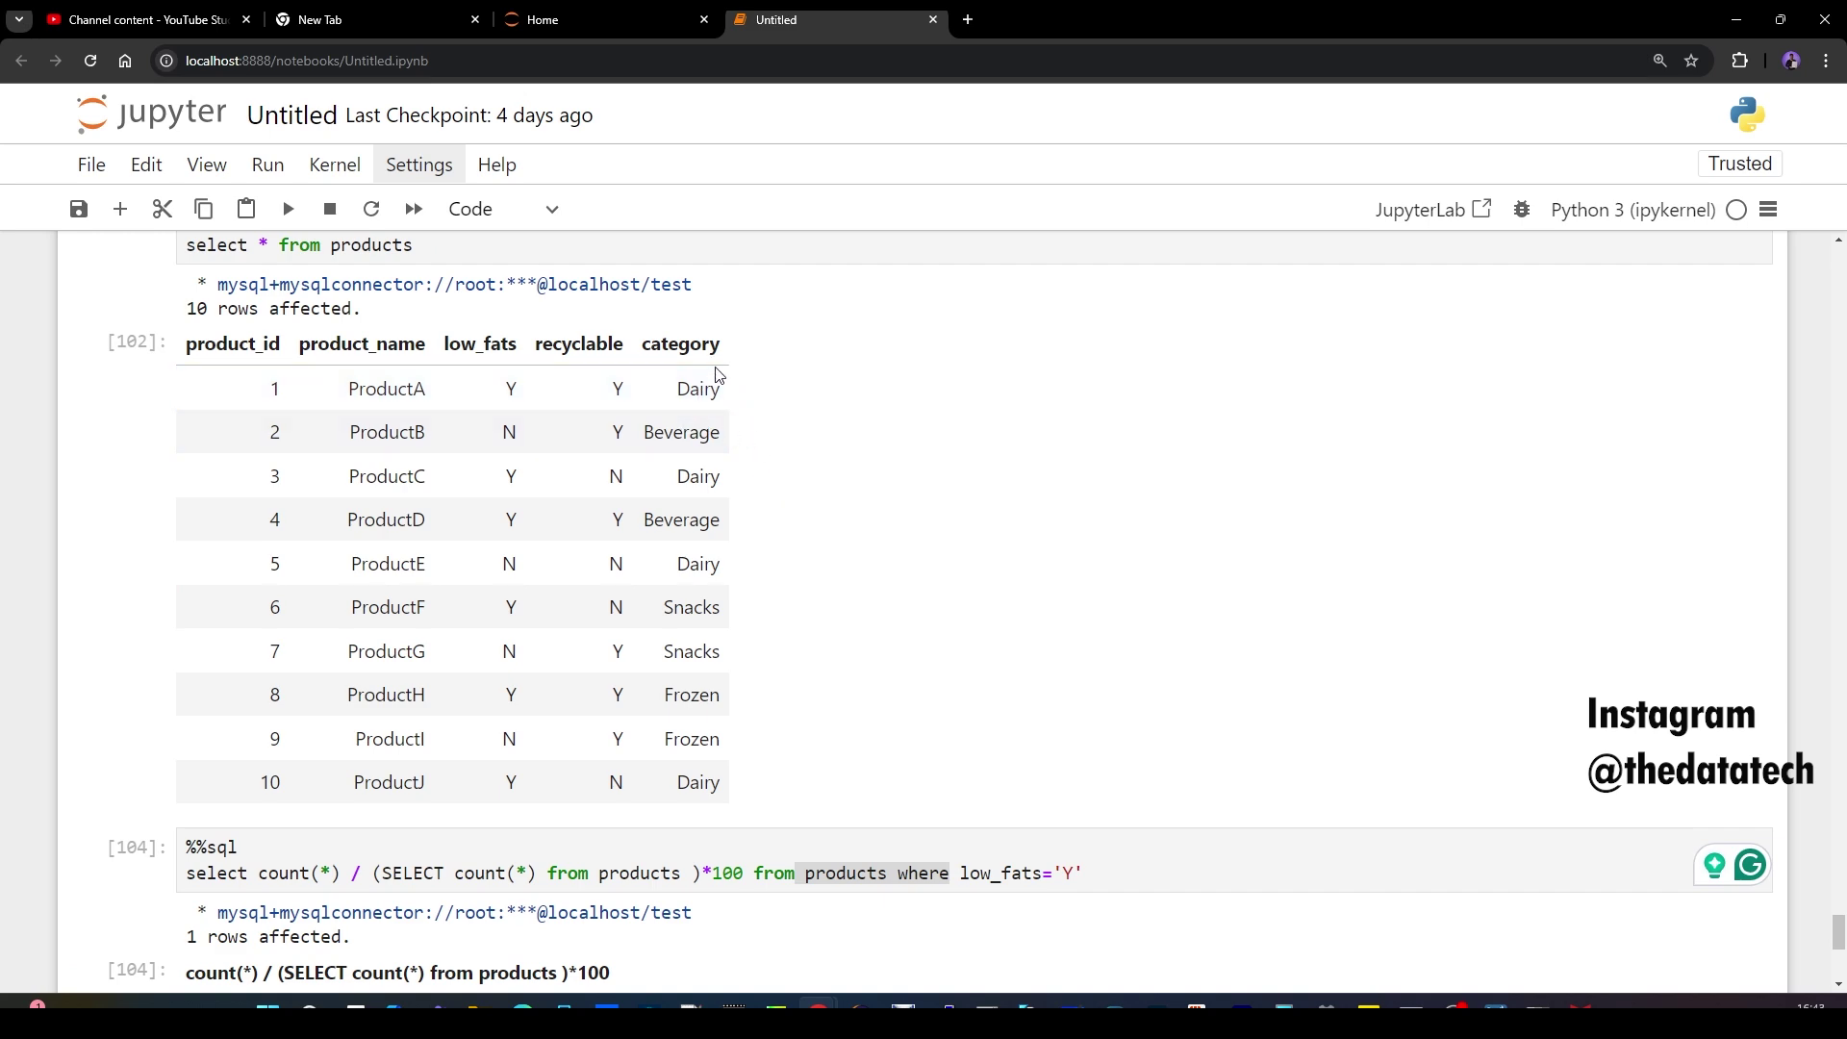
pyautogui.scroll(-6, 378, 615)
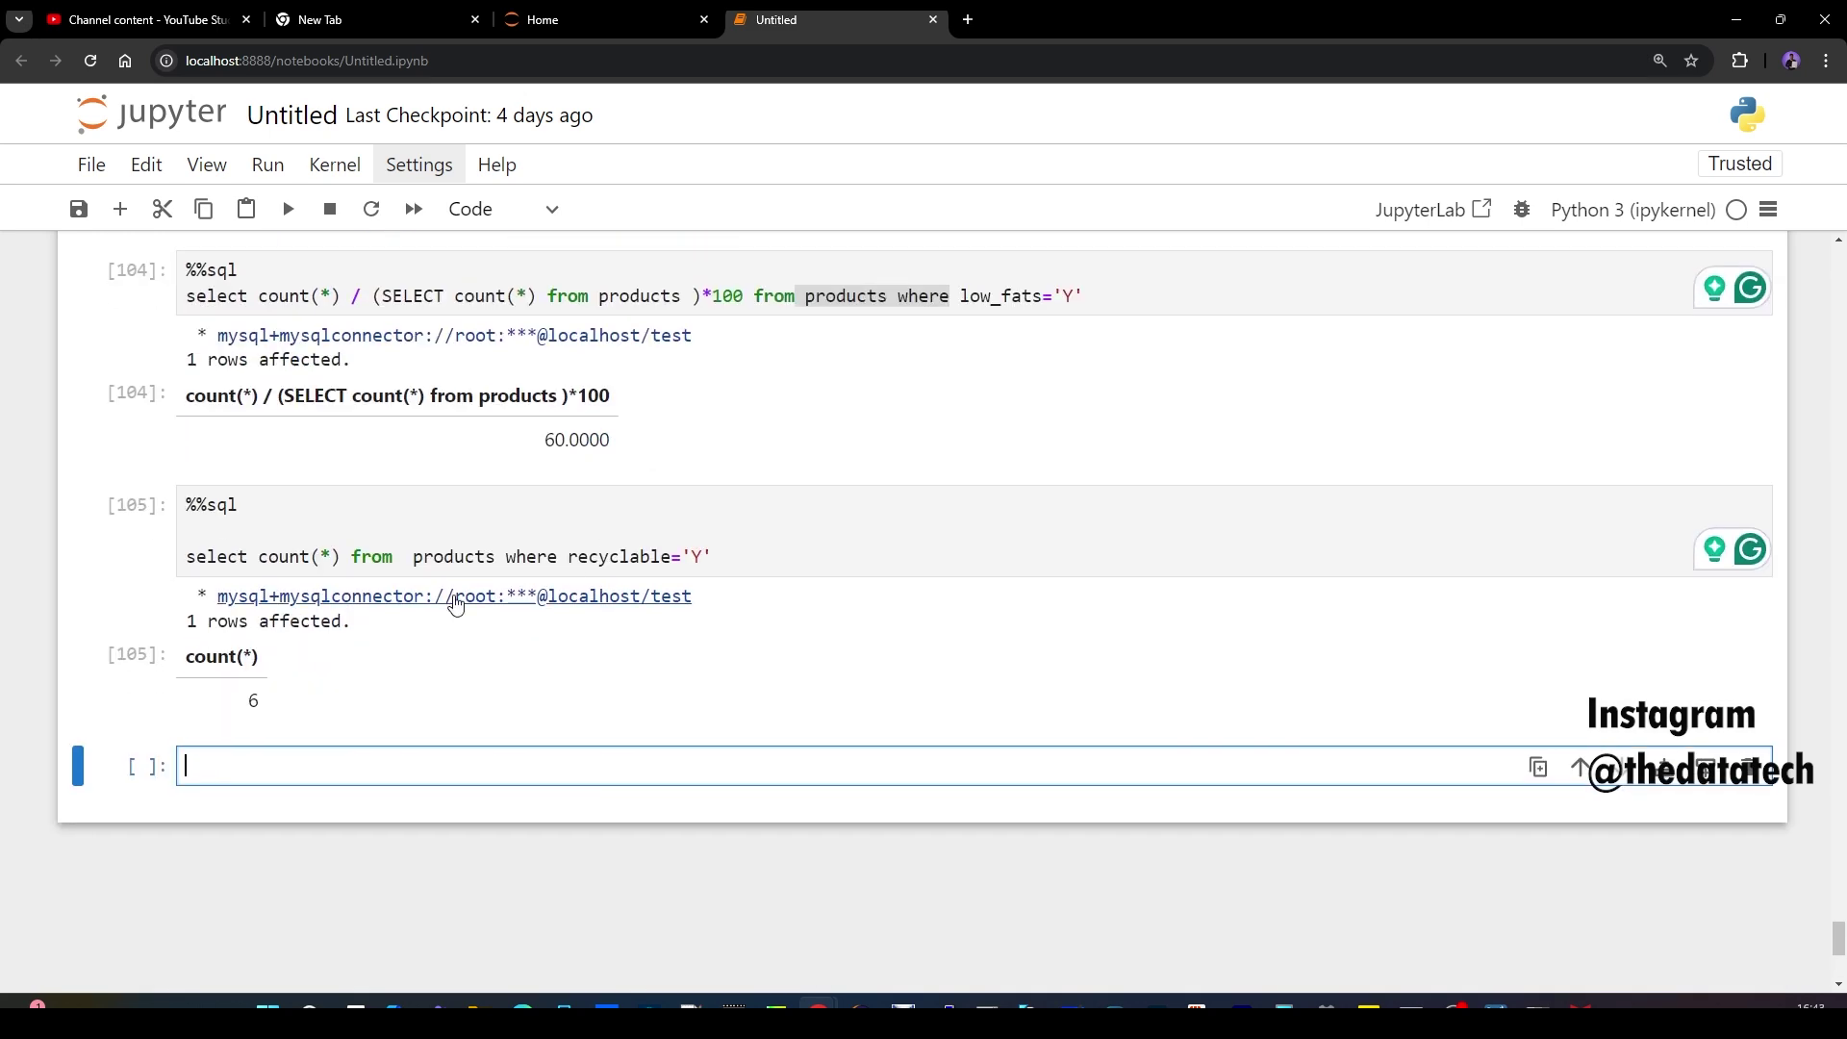
pyautogui.scroll(8, 378, 615)
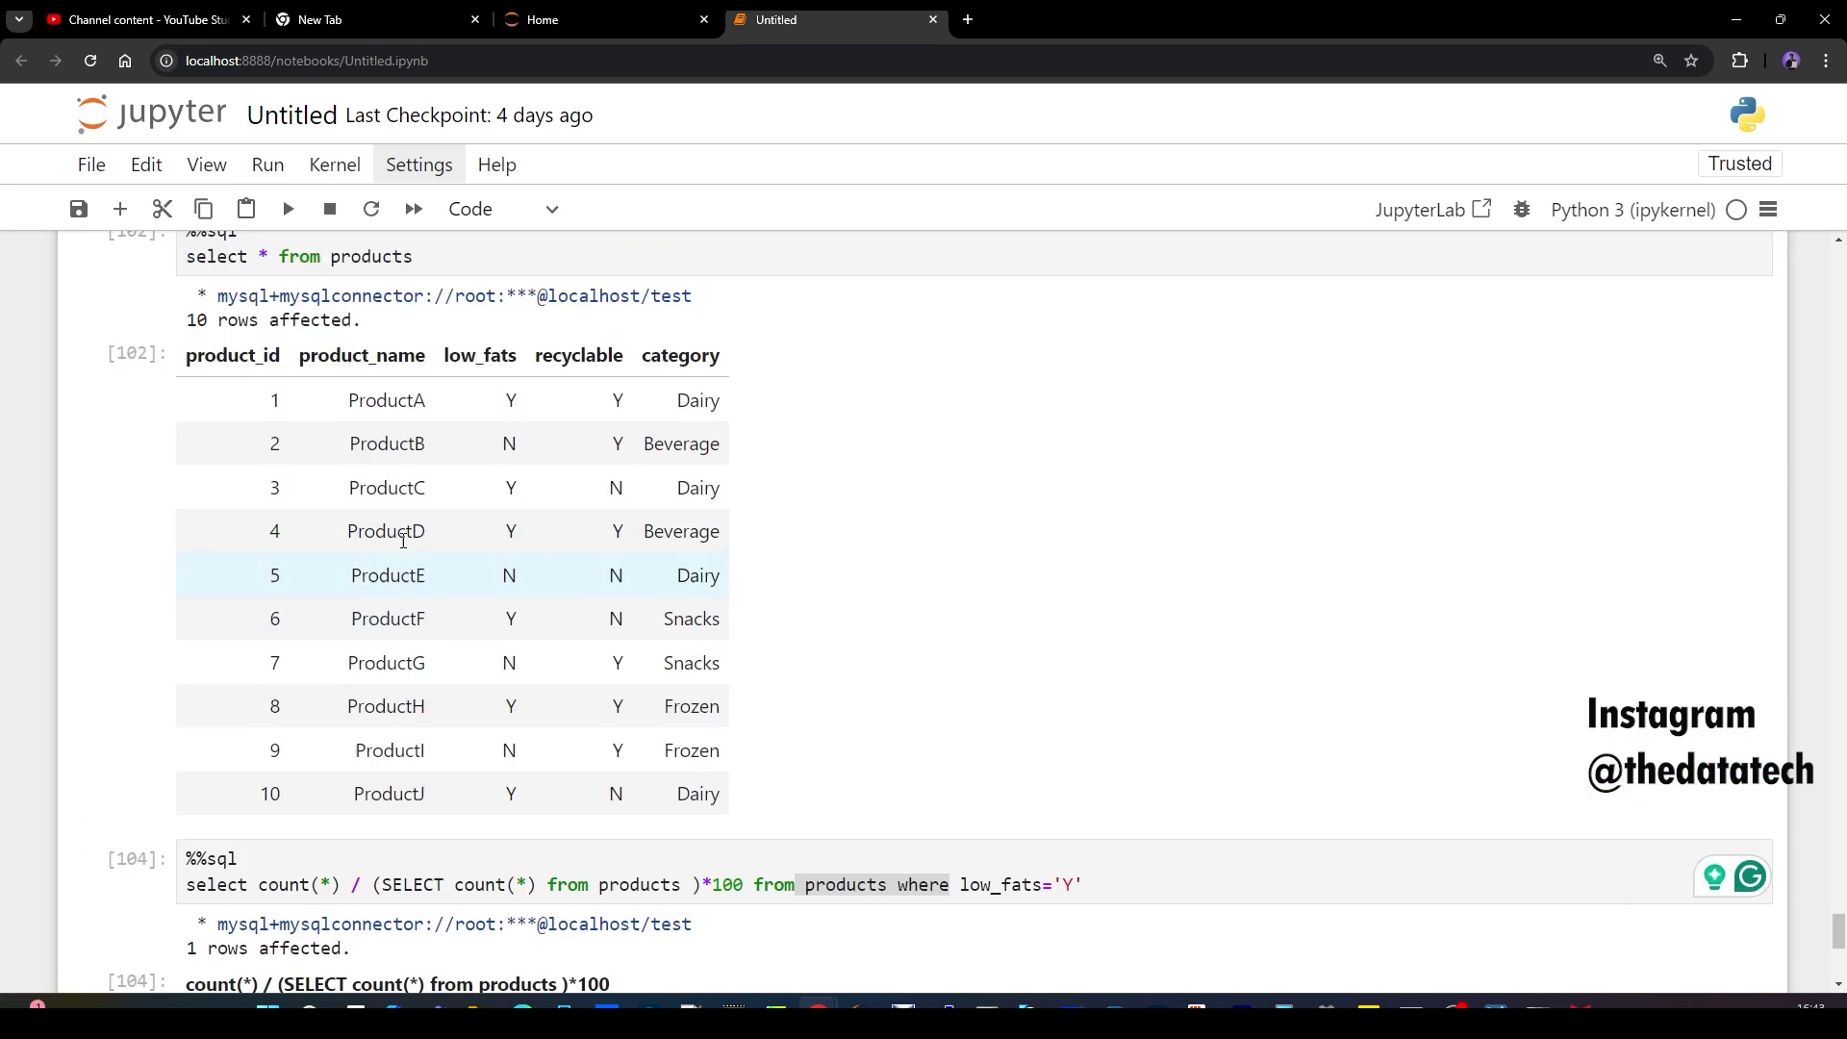
pyautogui.doubleClick(678, 534)
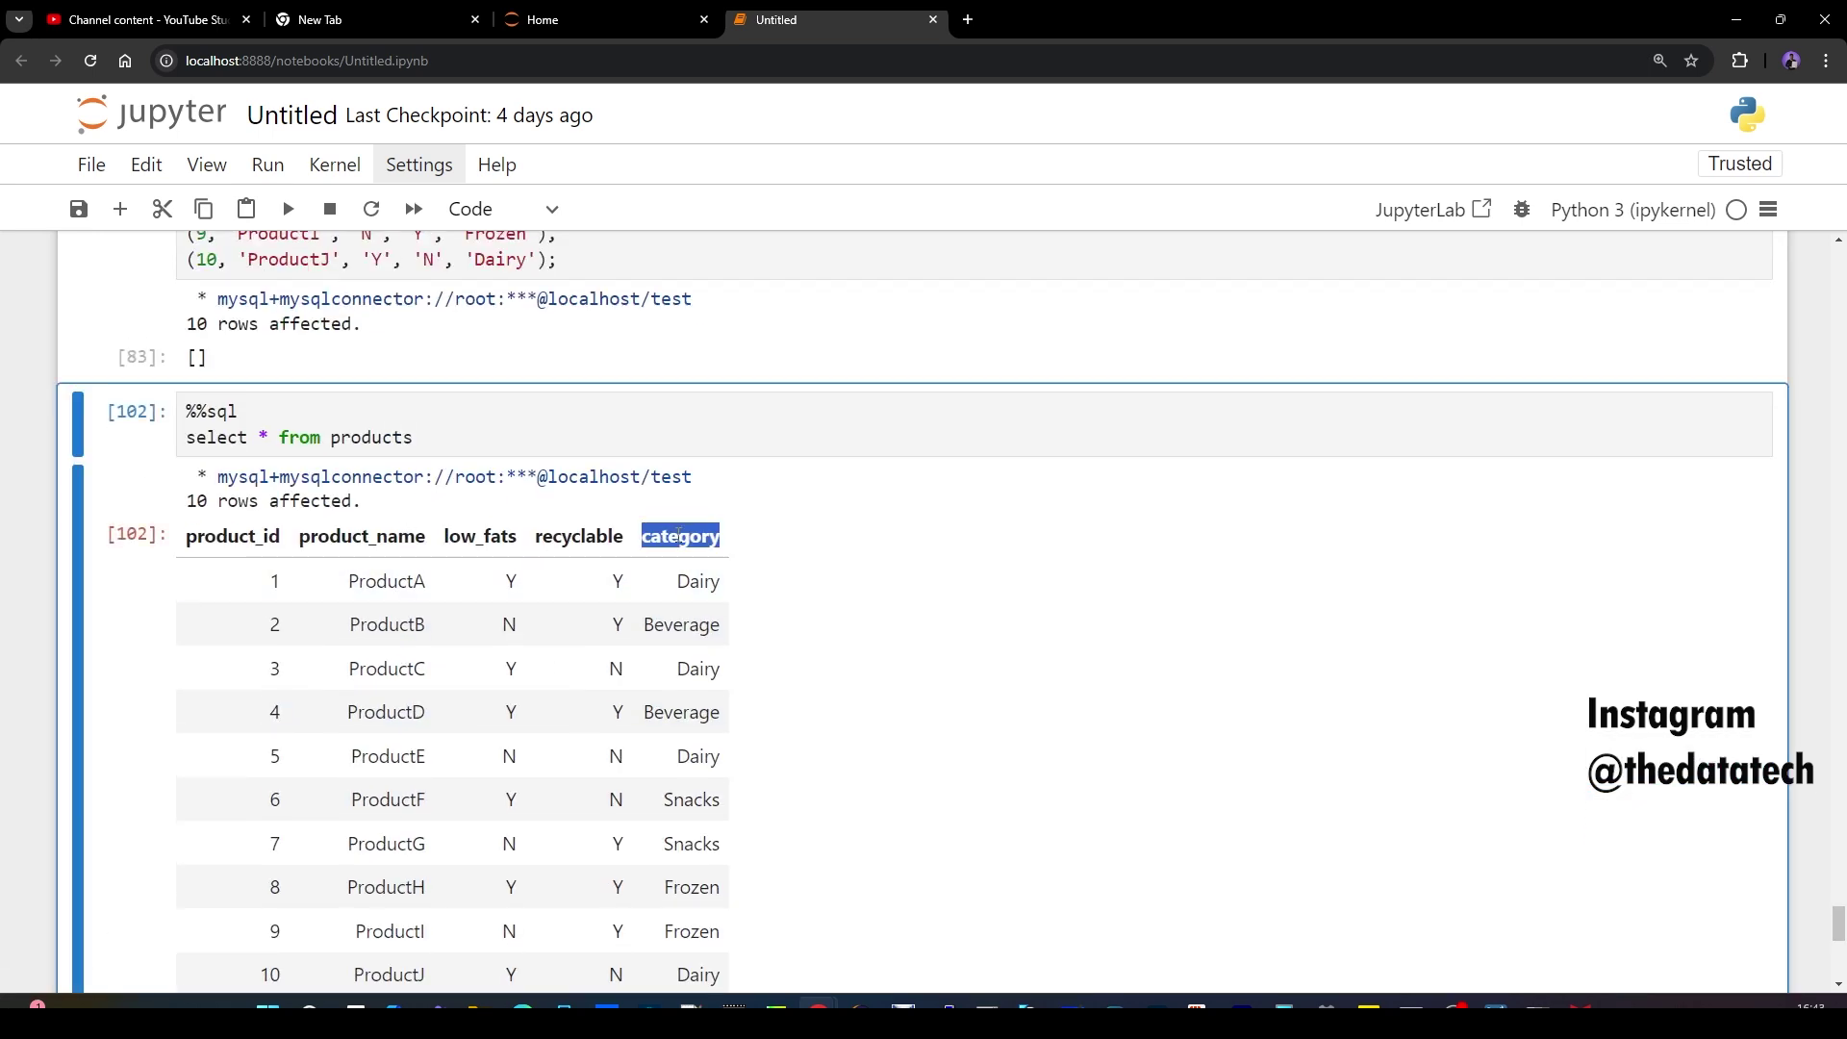
pyautogui.scroll(-8, 441, 639)
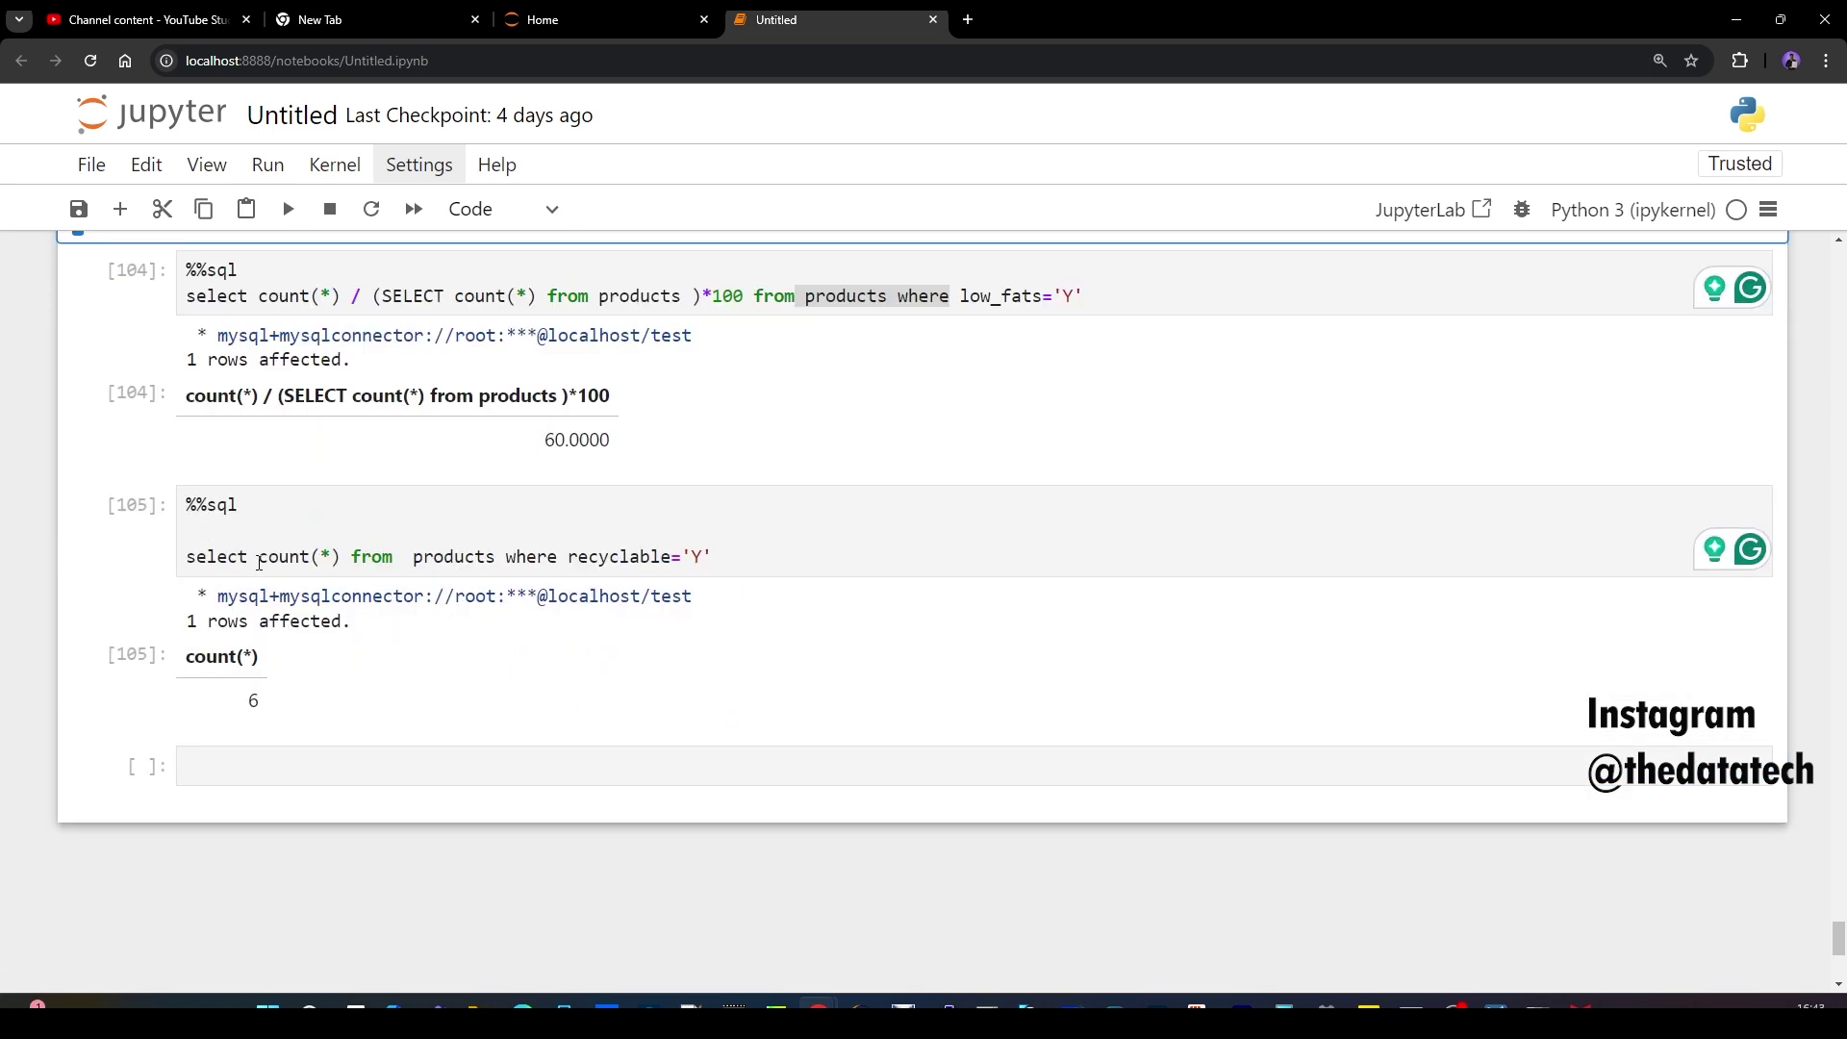
pyautogui.click(259, 563)
pyautogui.write('category,')
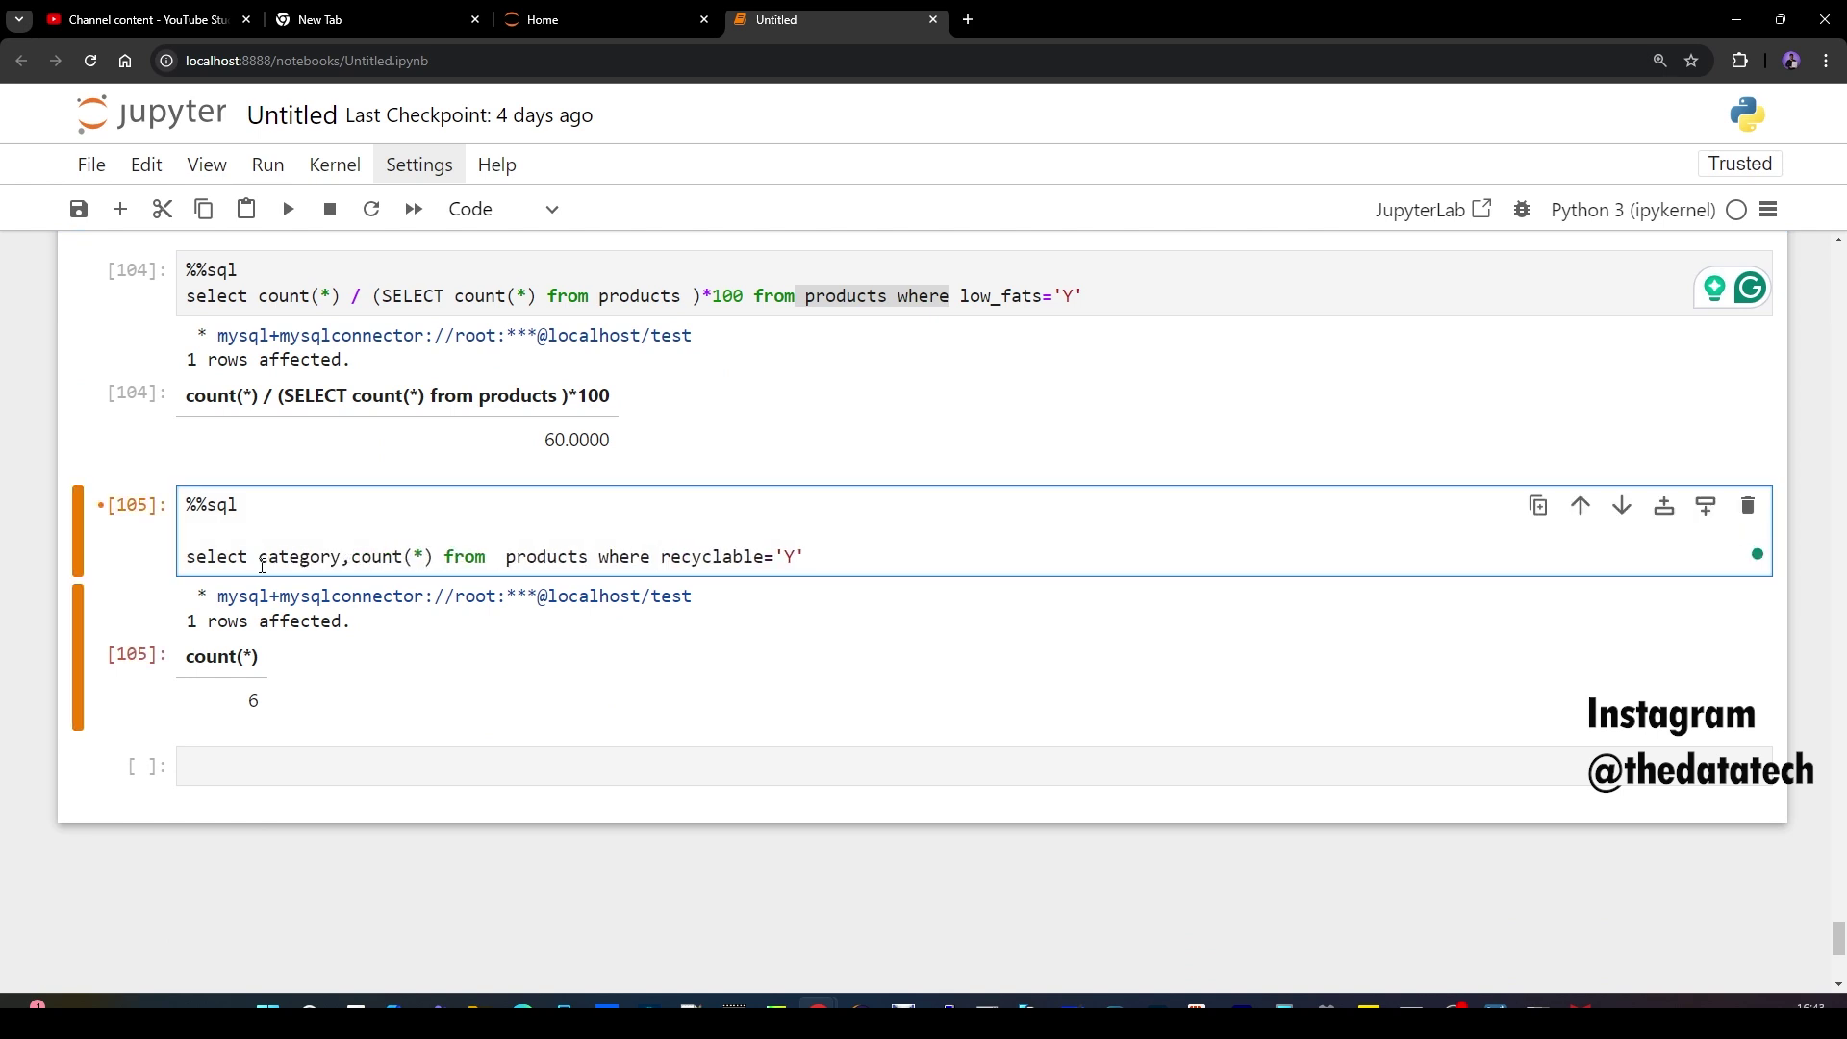
pyautogui.click(288, 208)
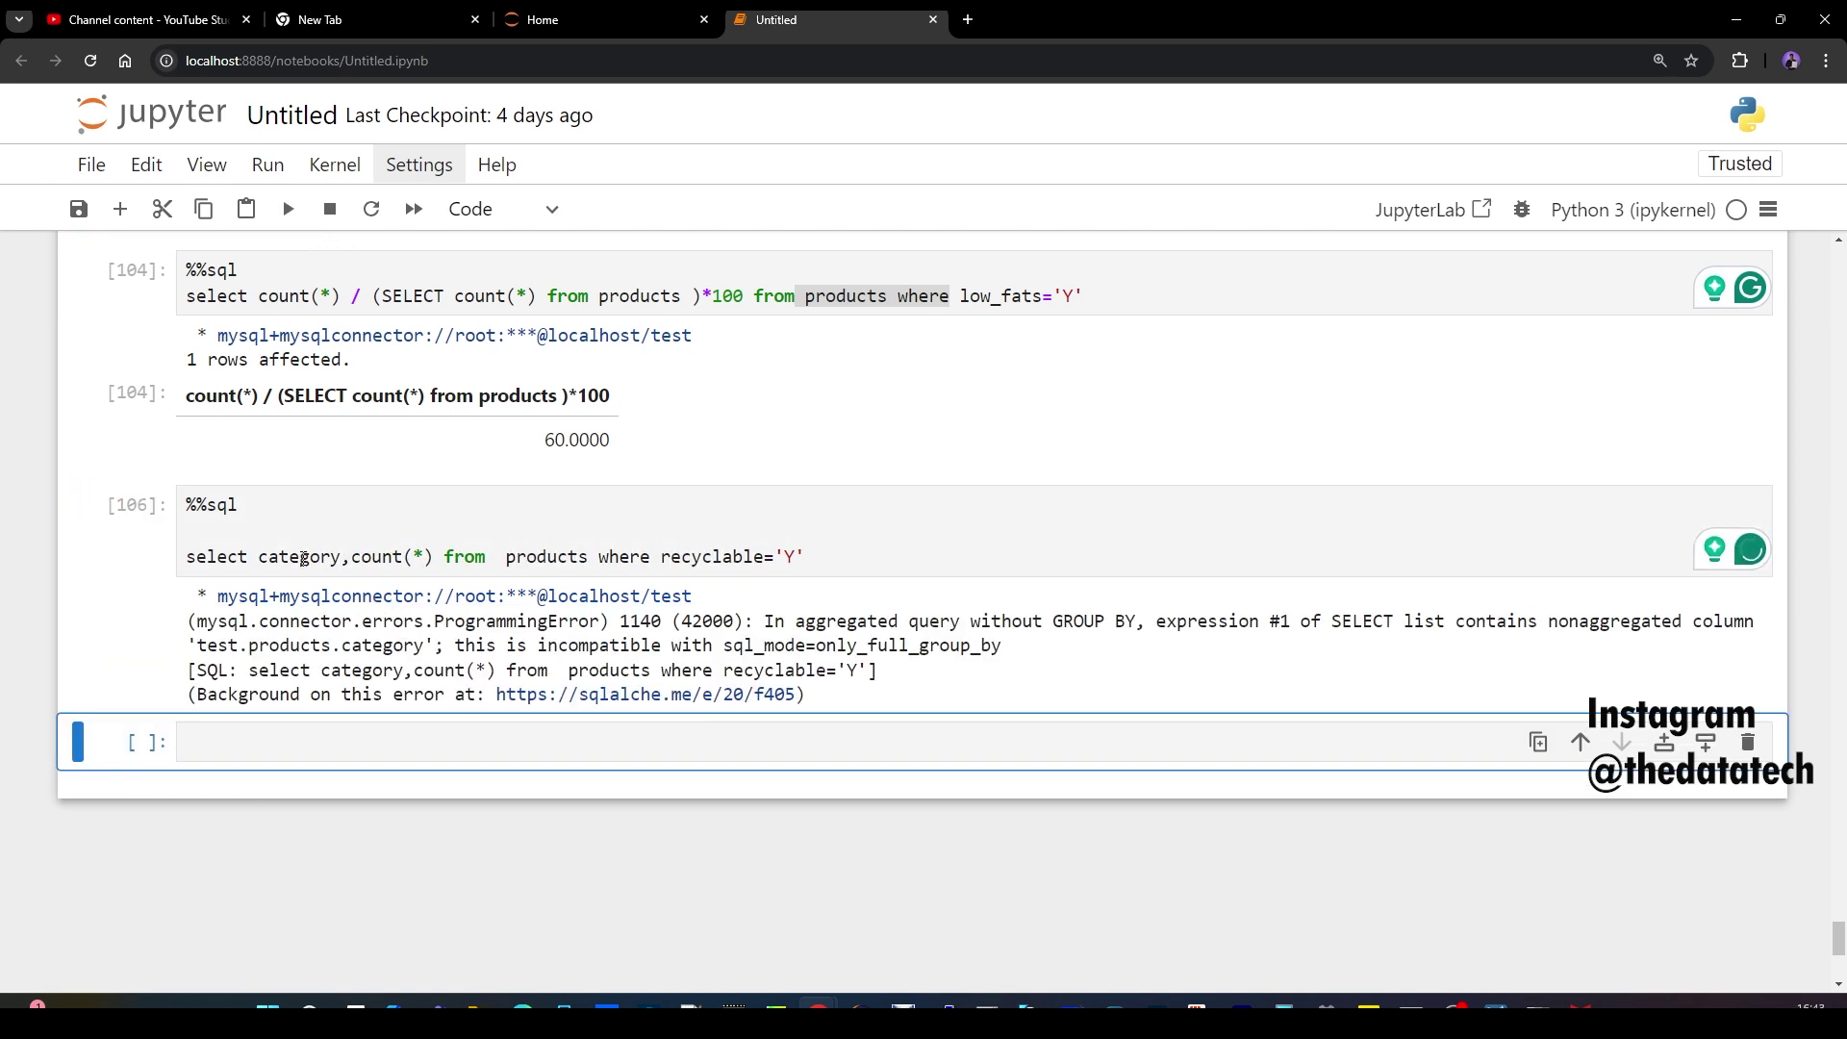
# - Append group by category and rerun, giving Dairy 1, Beverage 2, Snacks 1, Frozen 2
pyautogui.moveTo(426, 554); pyautogui.dragTo(362, 558)
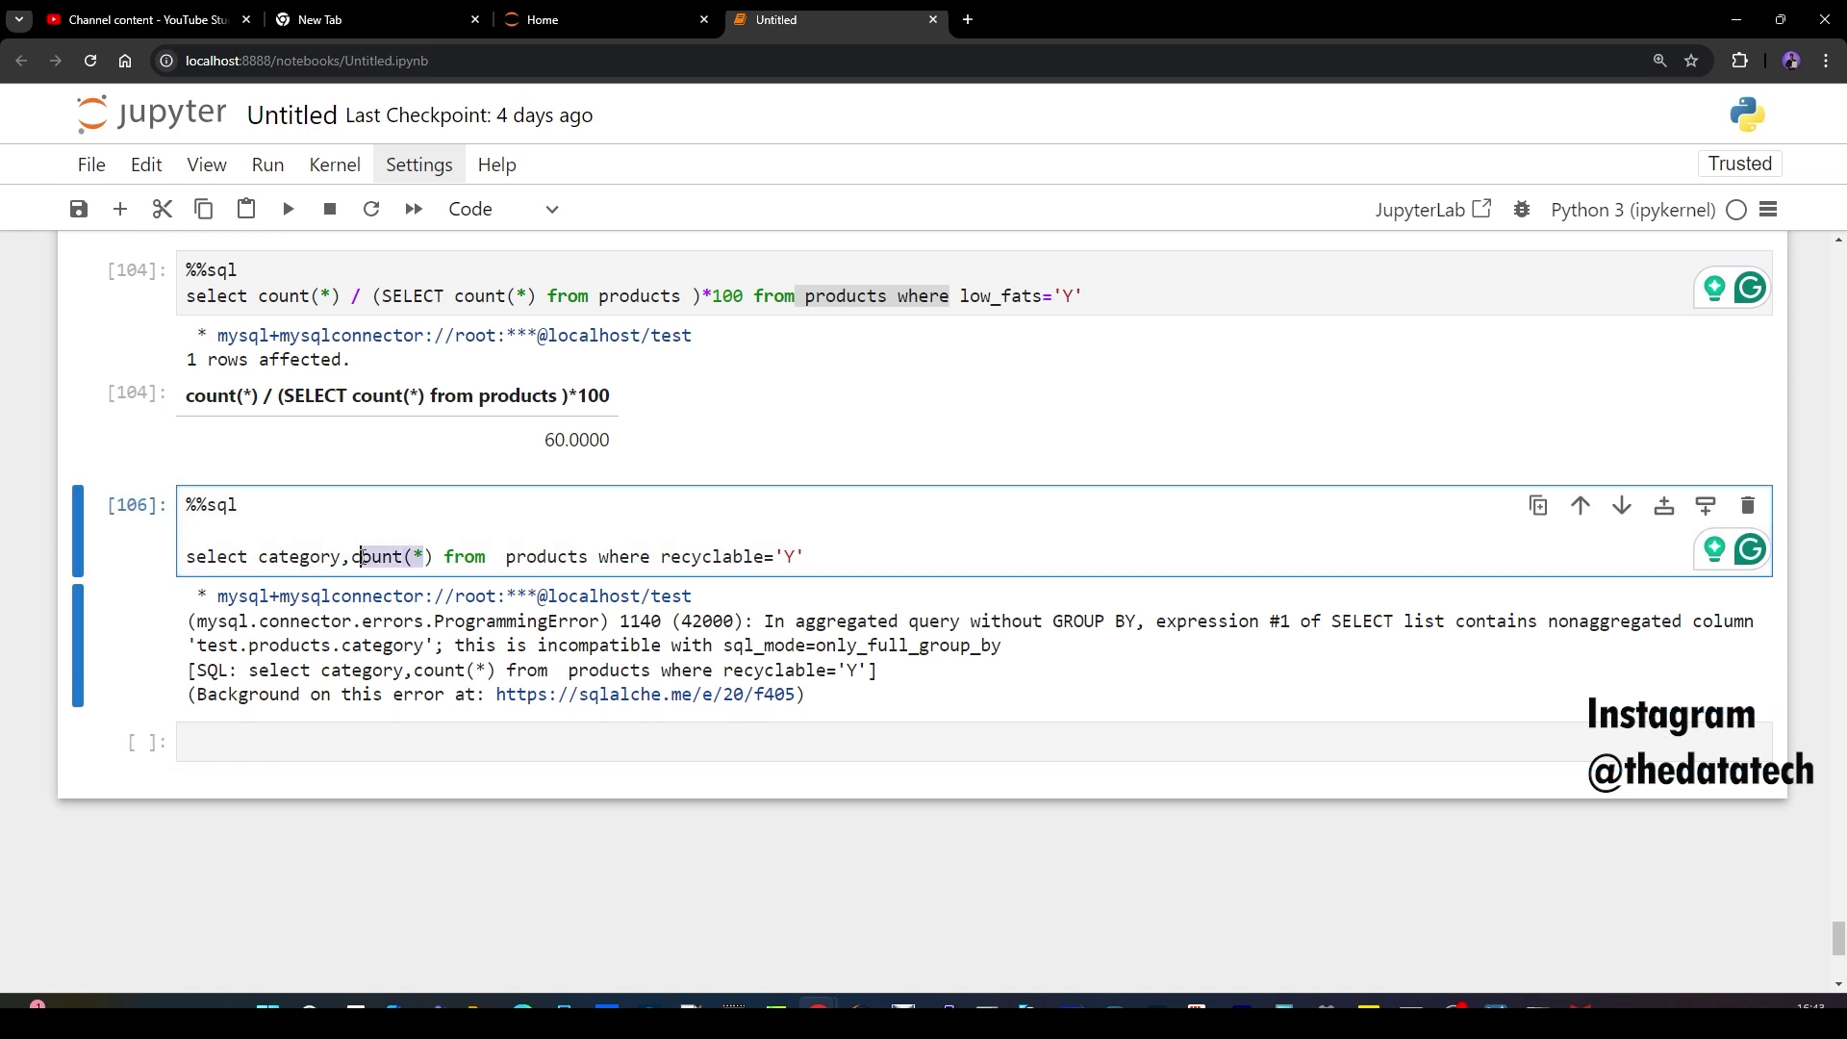
pyautogui.moveTo(972, 624); pyautogui.dragTo(1176, 625)
pyautogui.click(929, 567)
pyautogui.write('group b')
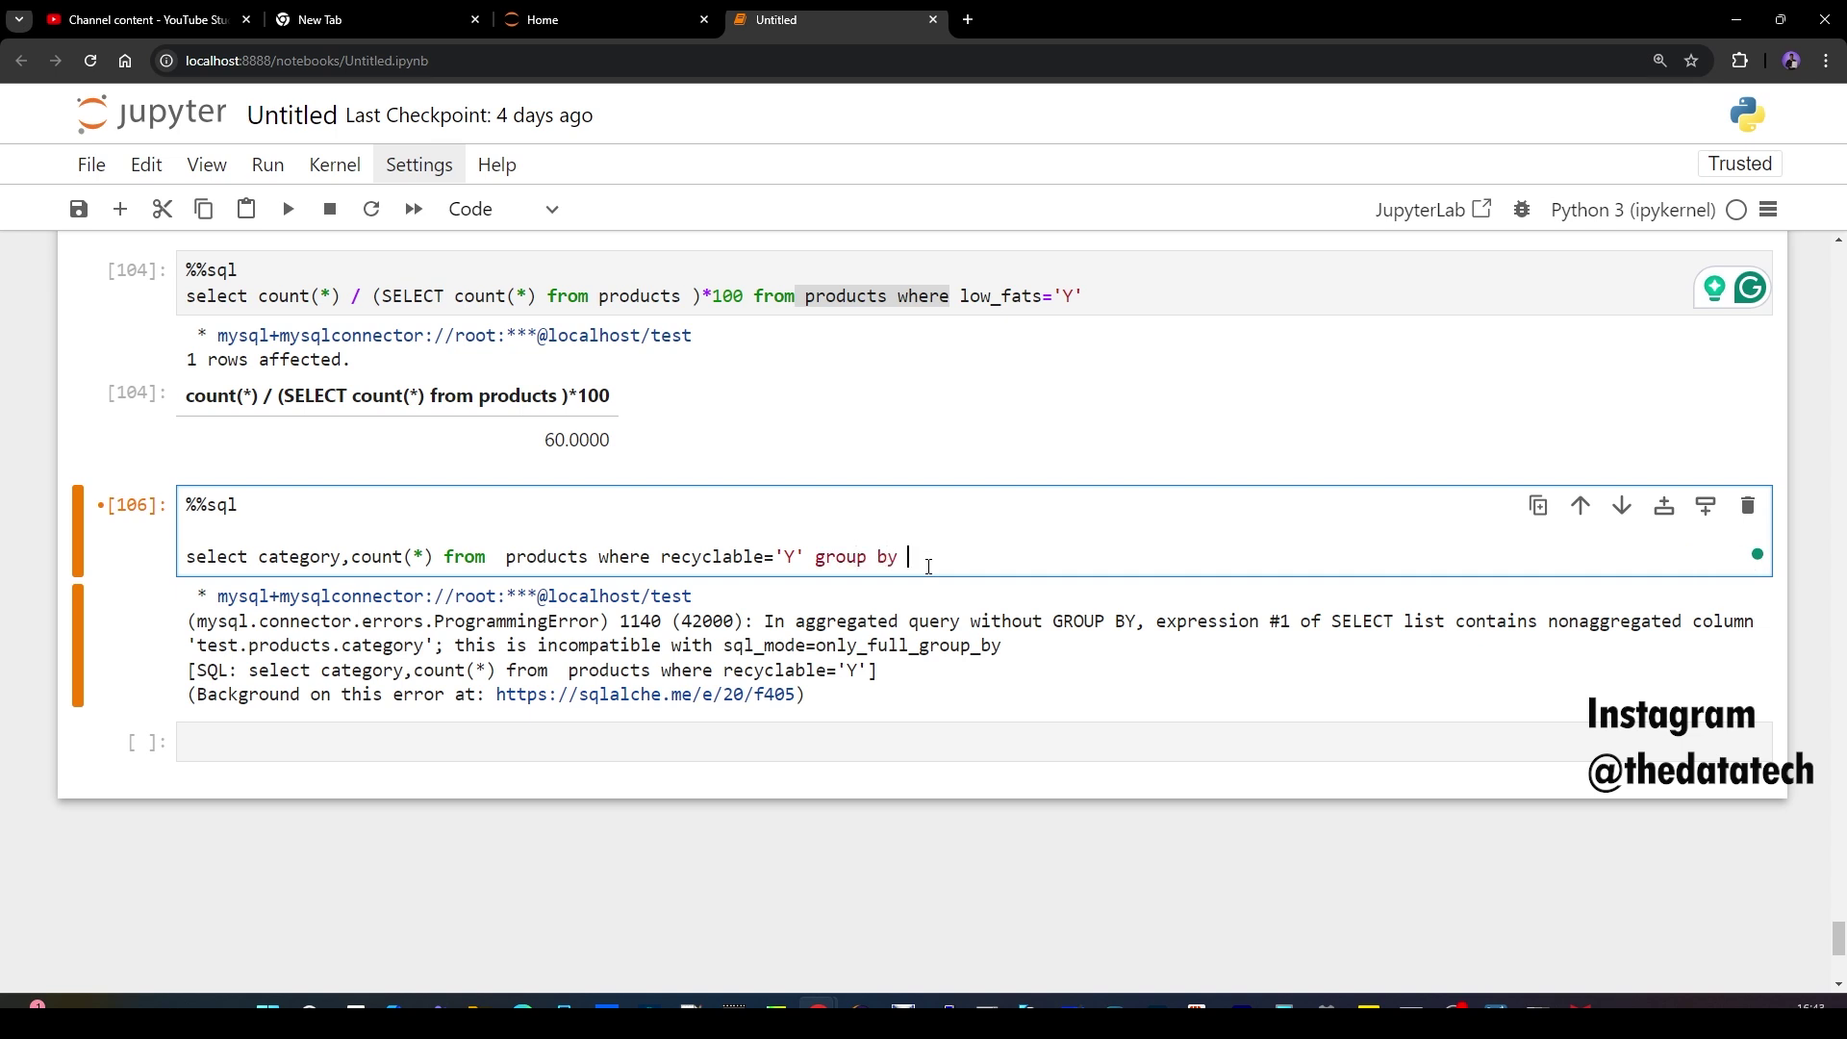
pyautogui.write('y')
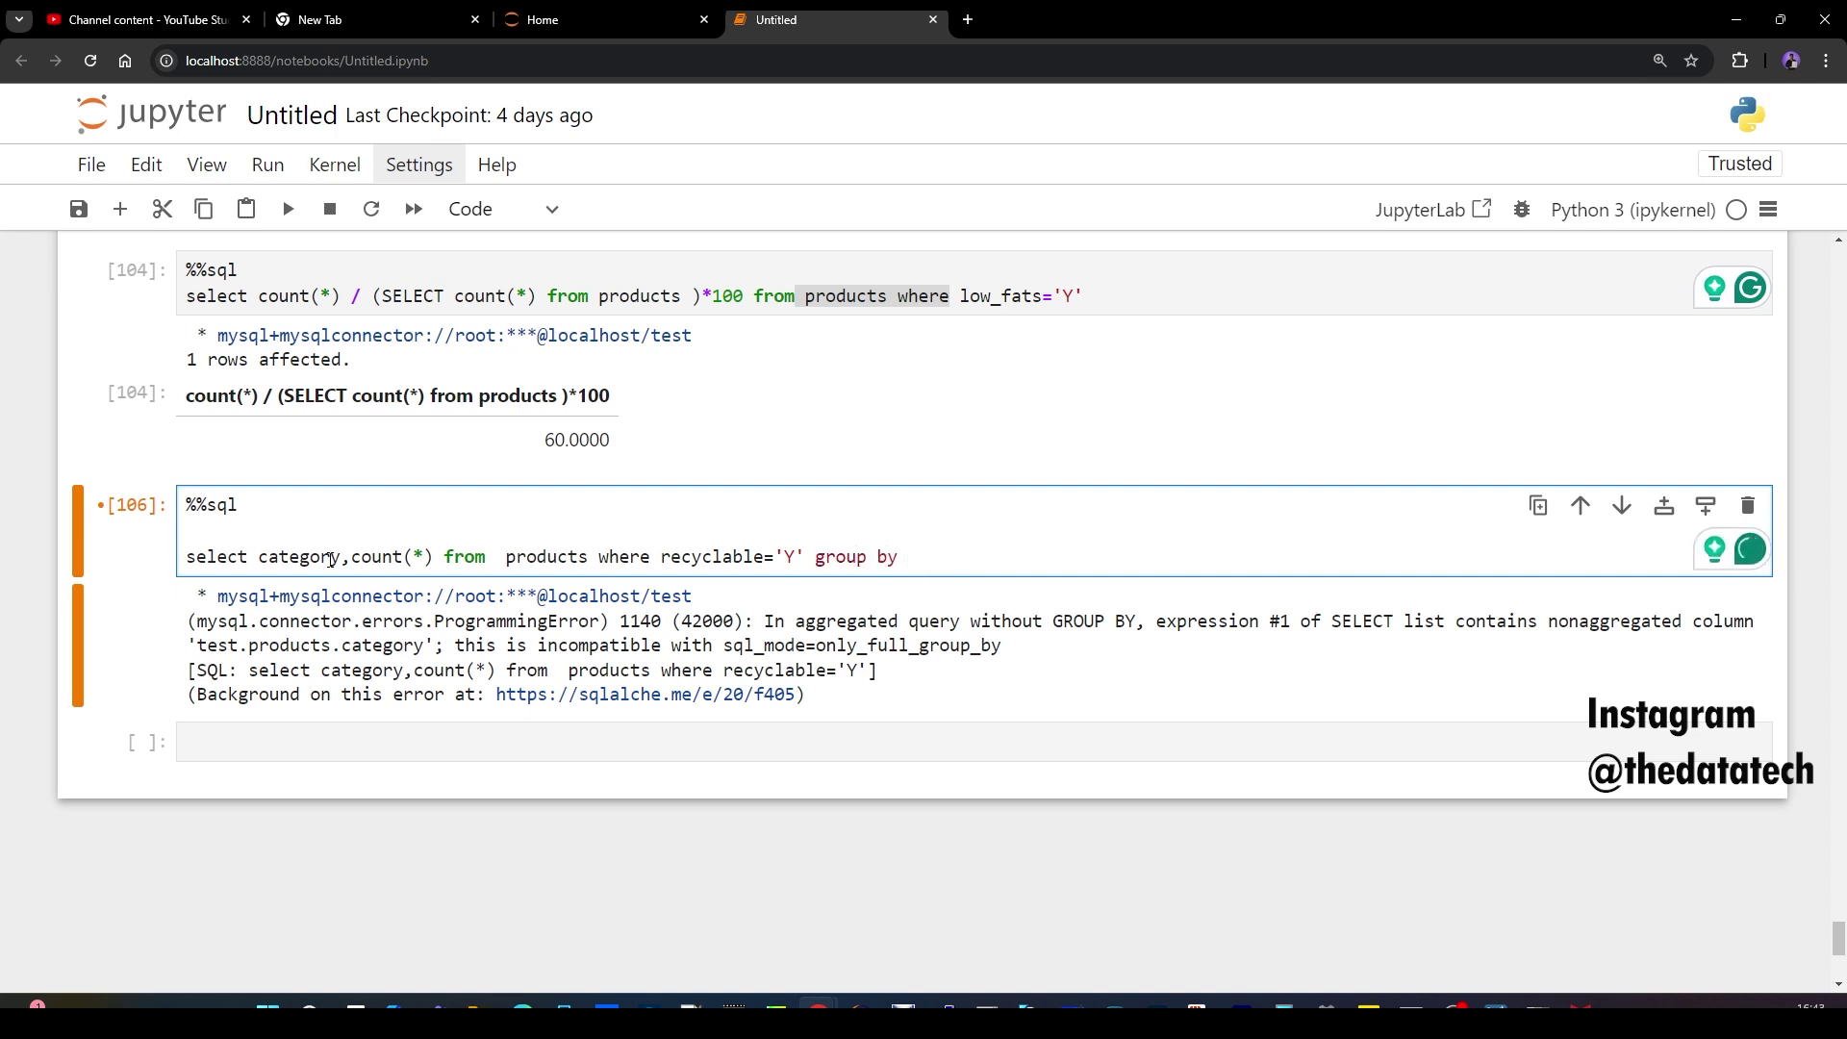
pyautogui.doubleClick(323, 561)
pyautogui.hotkey('ctrl', 'c')
pyautogui.click(962, 558)
pyautogui.hotkey('ctrl', 'v')
pyautogui.click(289, 209)
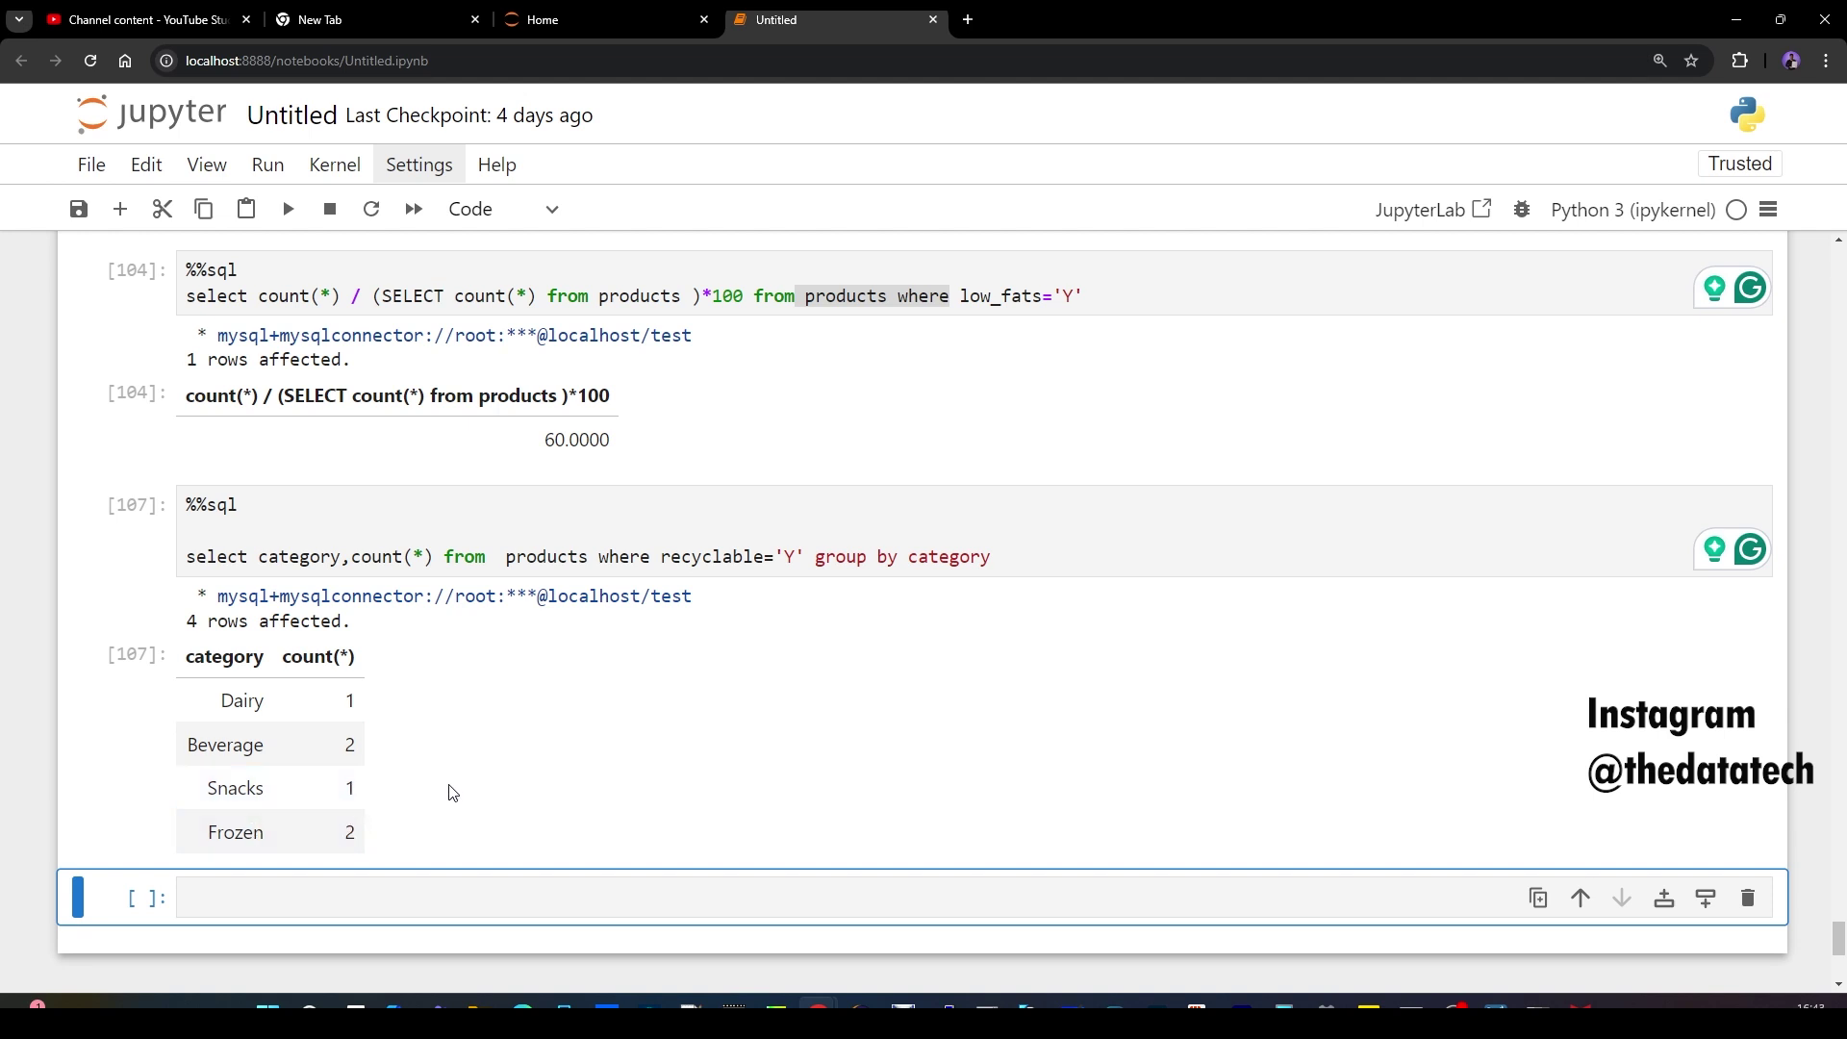
pyautogui.scroll(-3, 1245, 781)
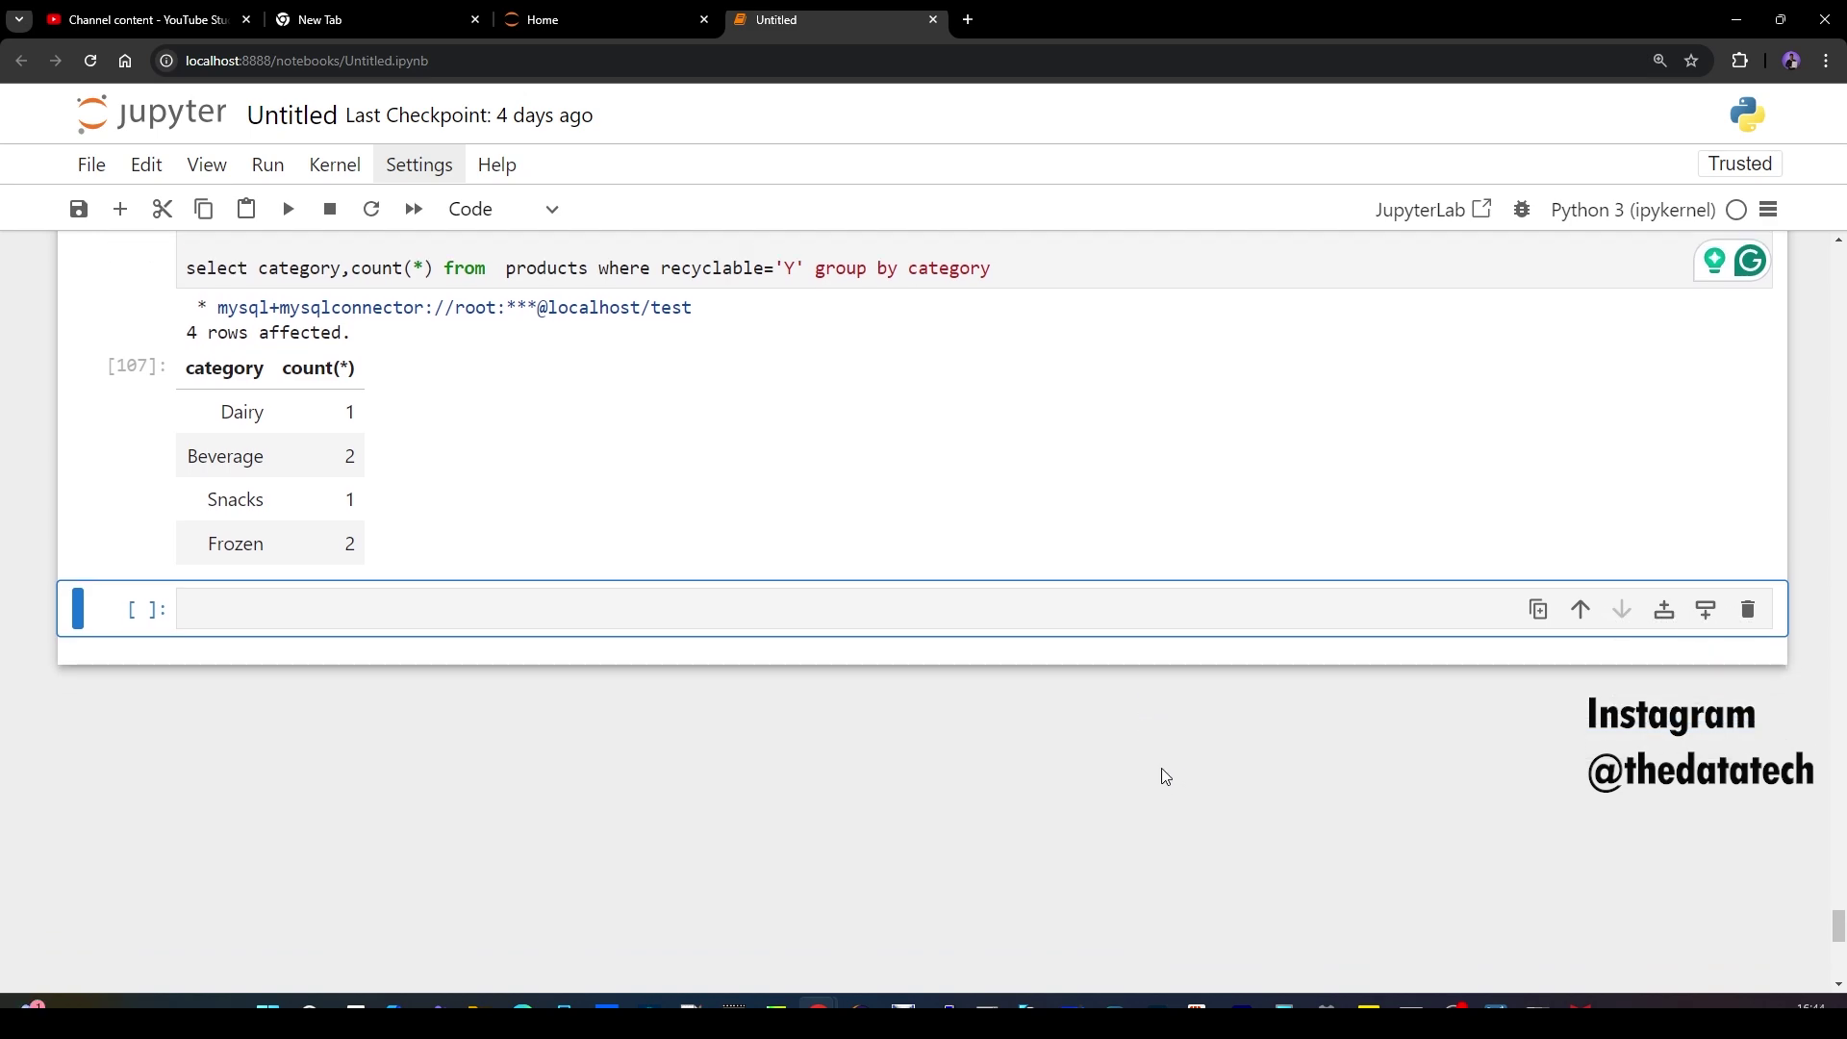
pyautogui.scroll(7, 1159, 770)
pyautogui.scroll(2, 1026, 729)
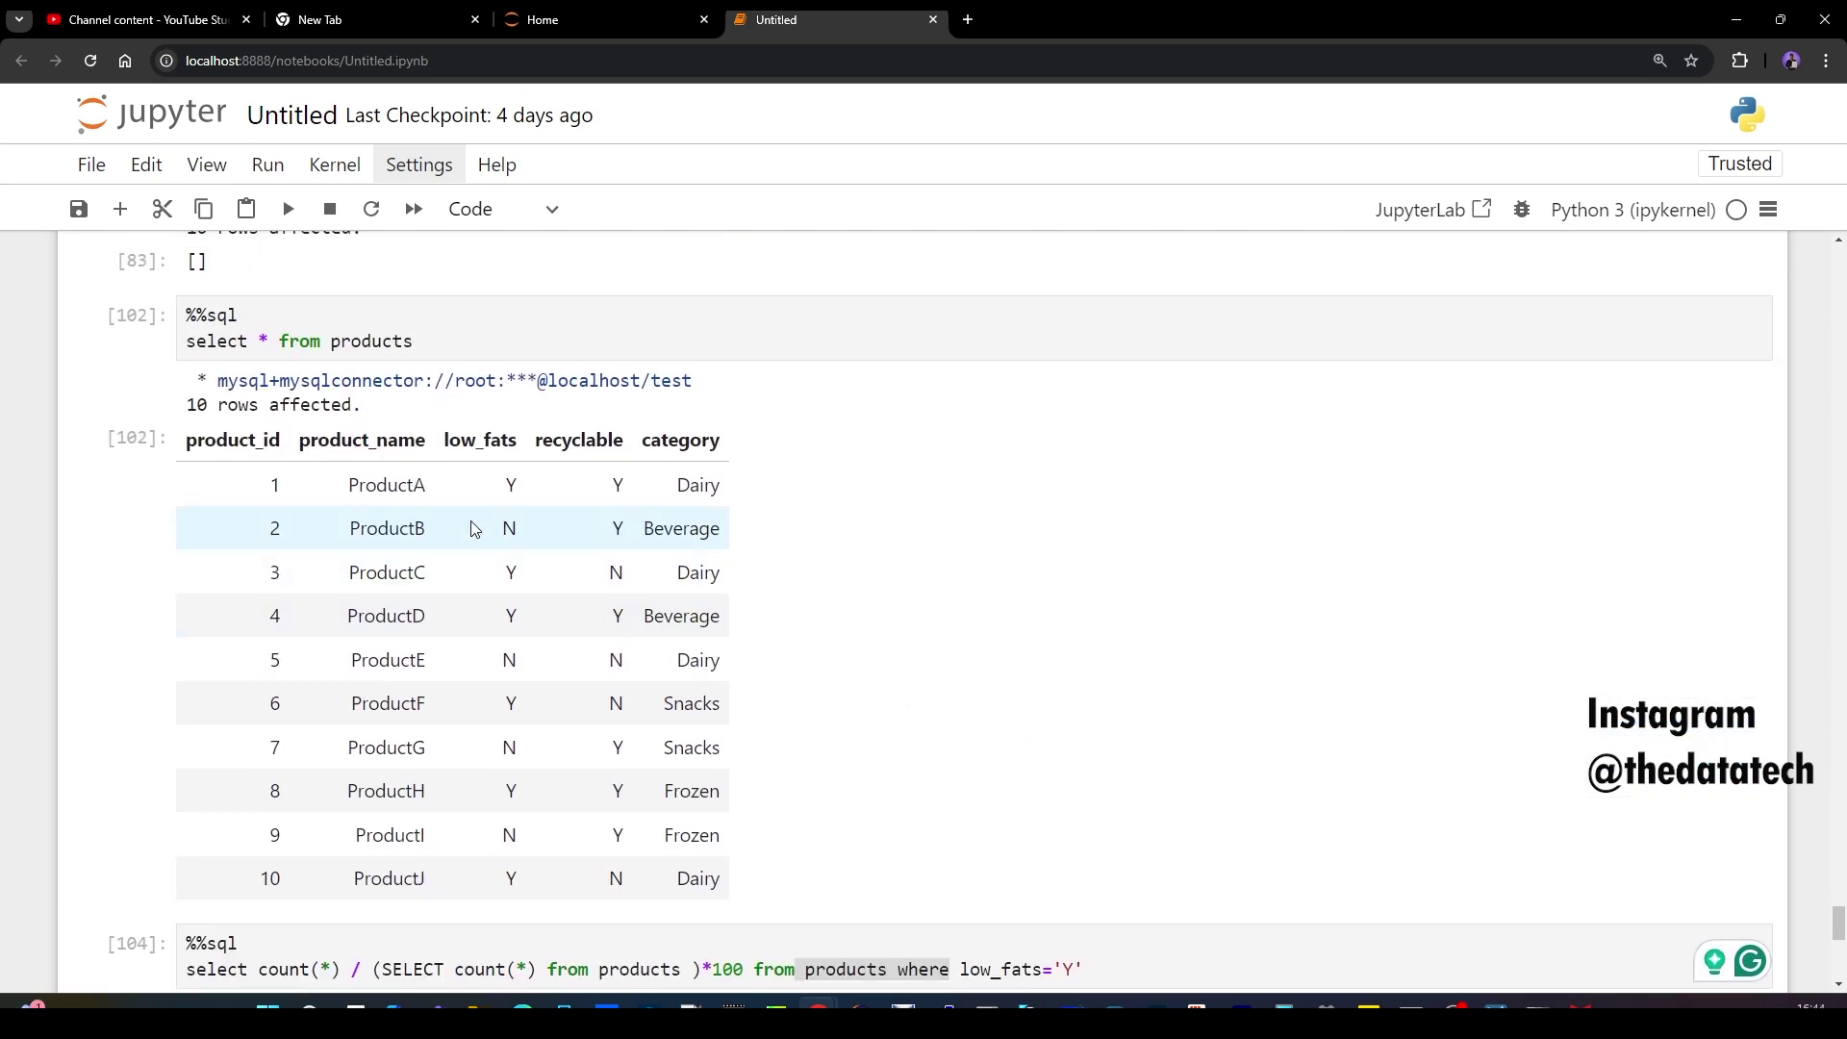
pyautogui.moveTo(375, 492); pyautogui.dragTo(366, 492)
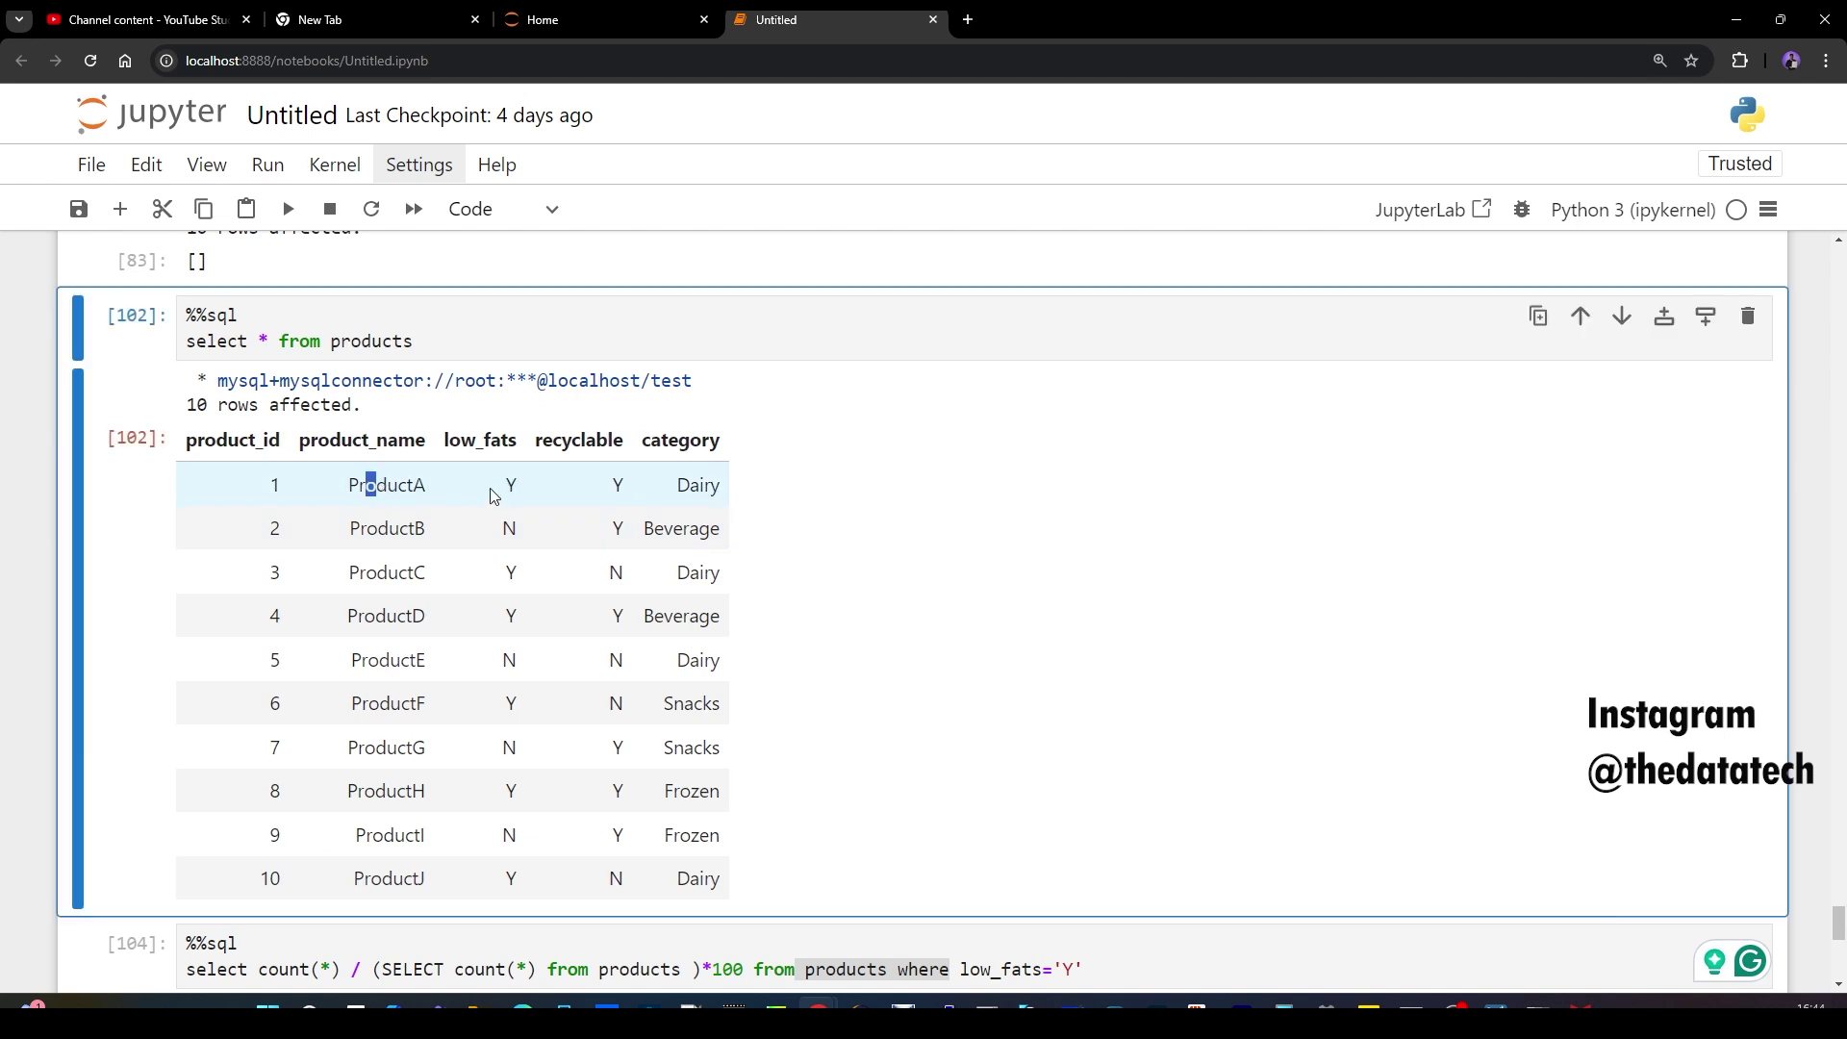
pyautogui.doubleClick(513, 475)
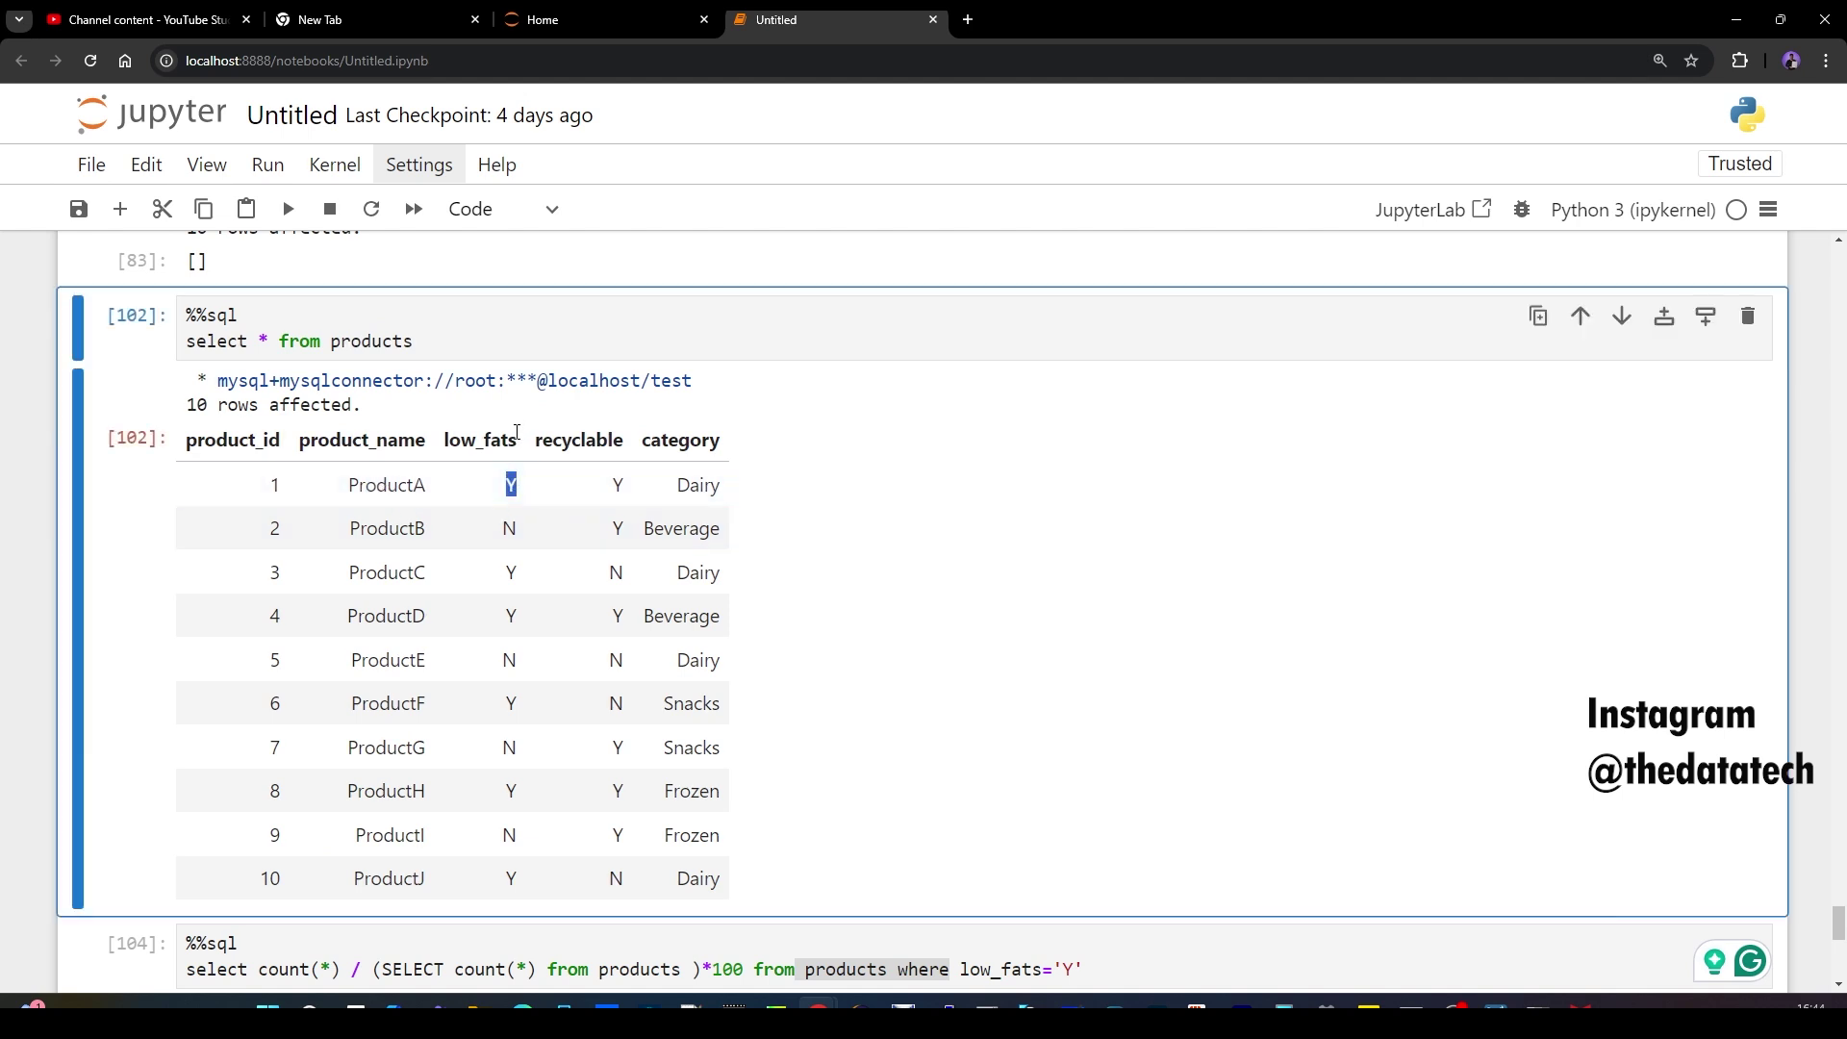
pyautogui.click(521, 494)
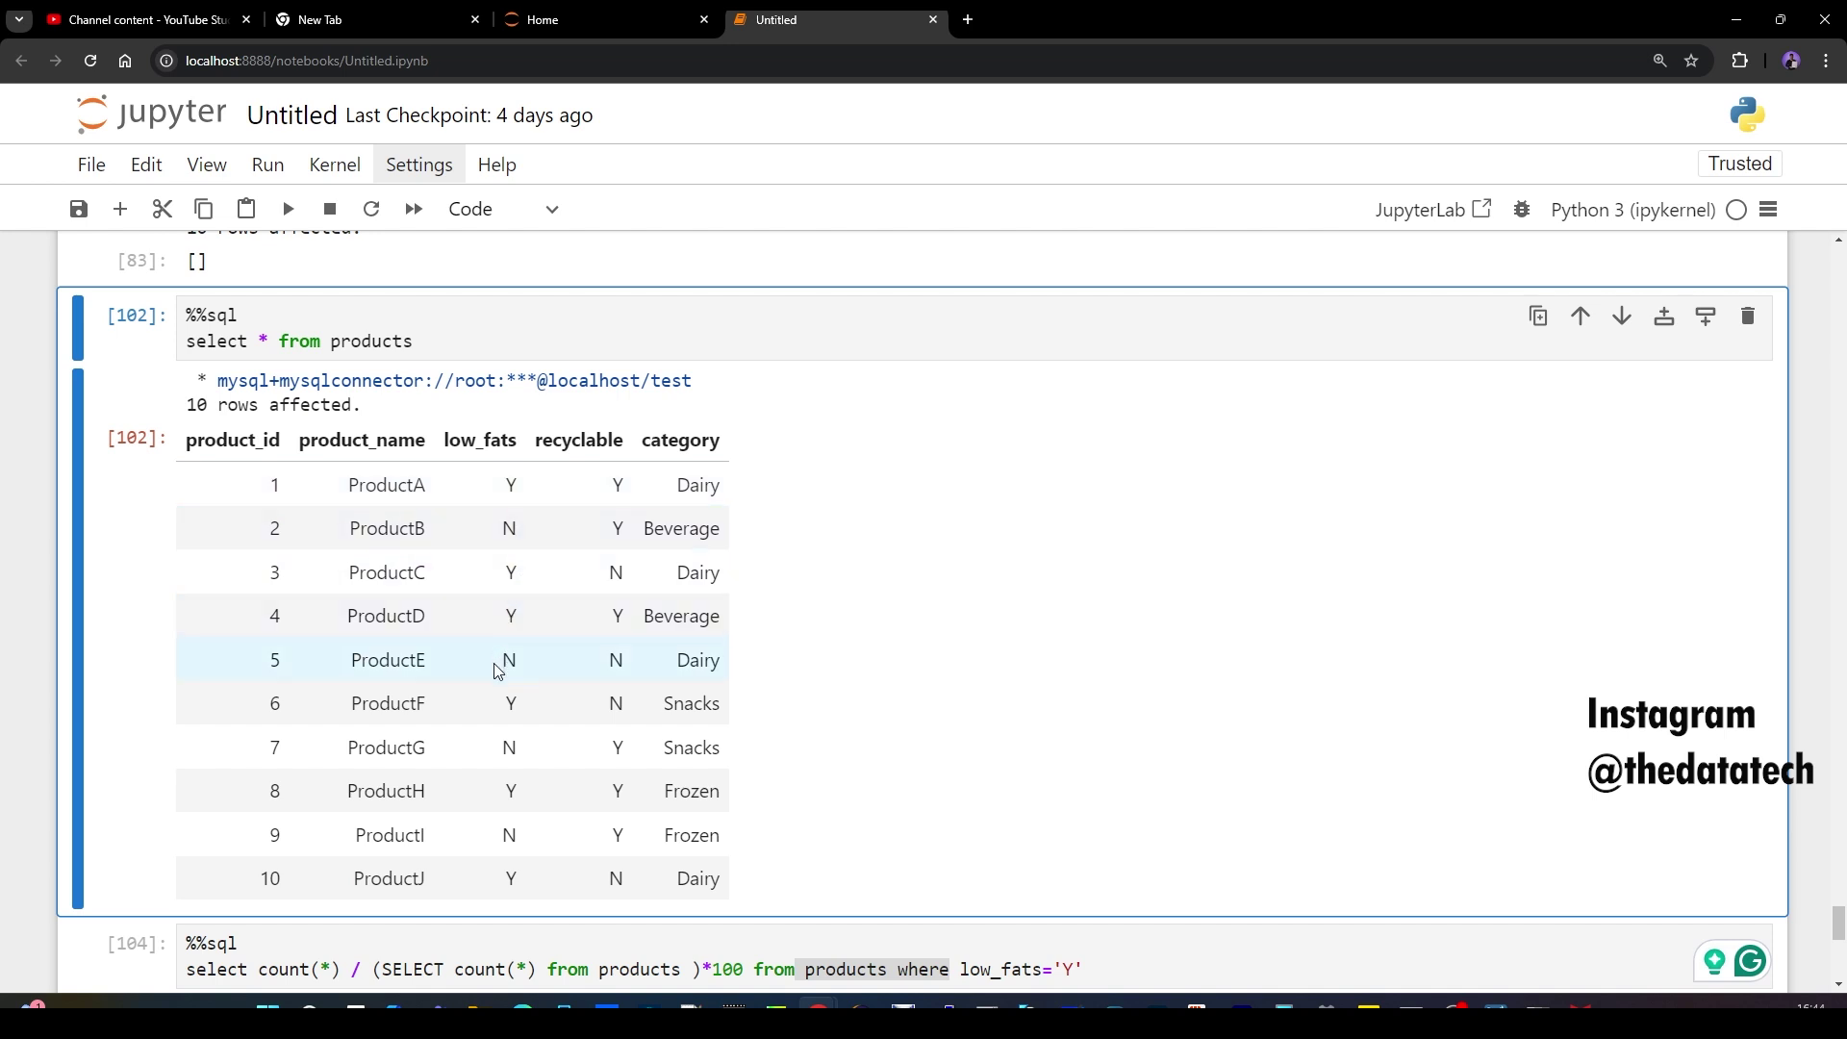
pyautogui.moveTo(495, 661); pyautogui.dragTo(651, 679)
pyautogui.moveTo(252, 661); pyautogui.dragTo(713, 660)
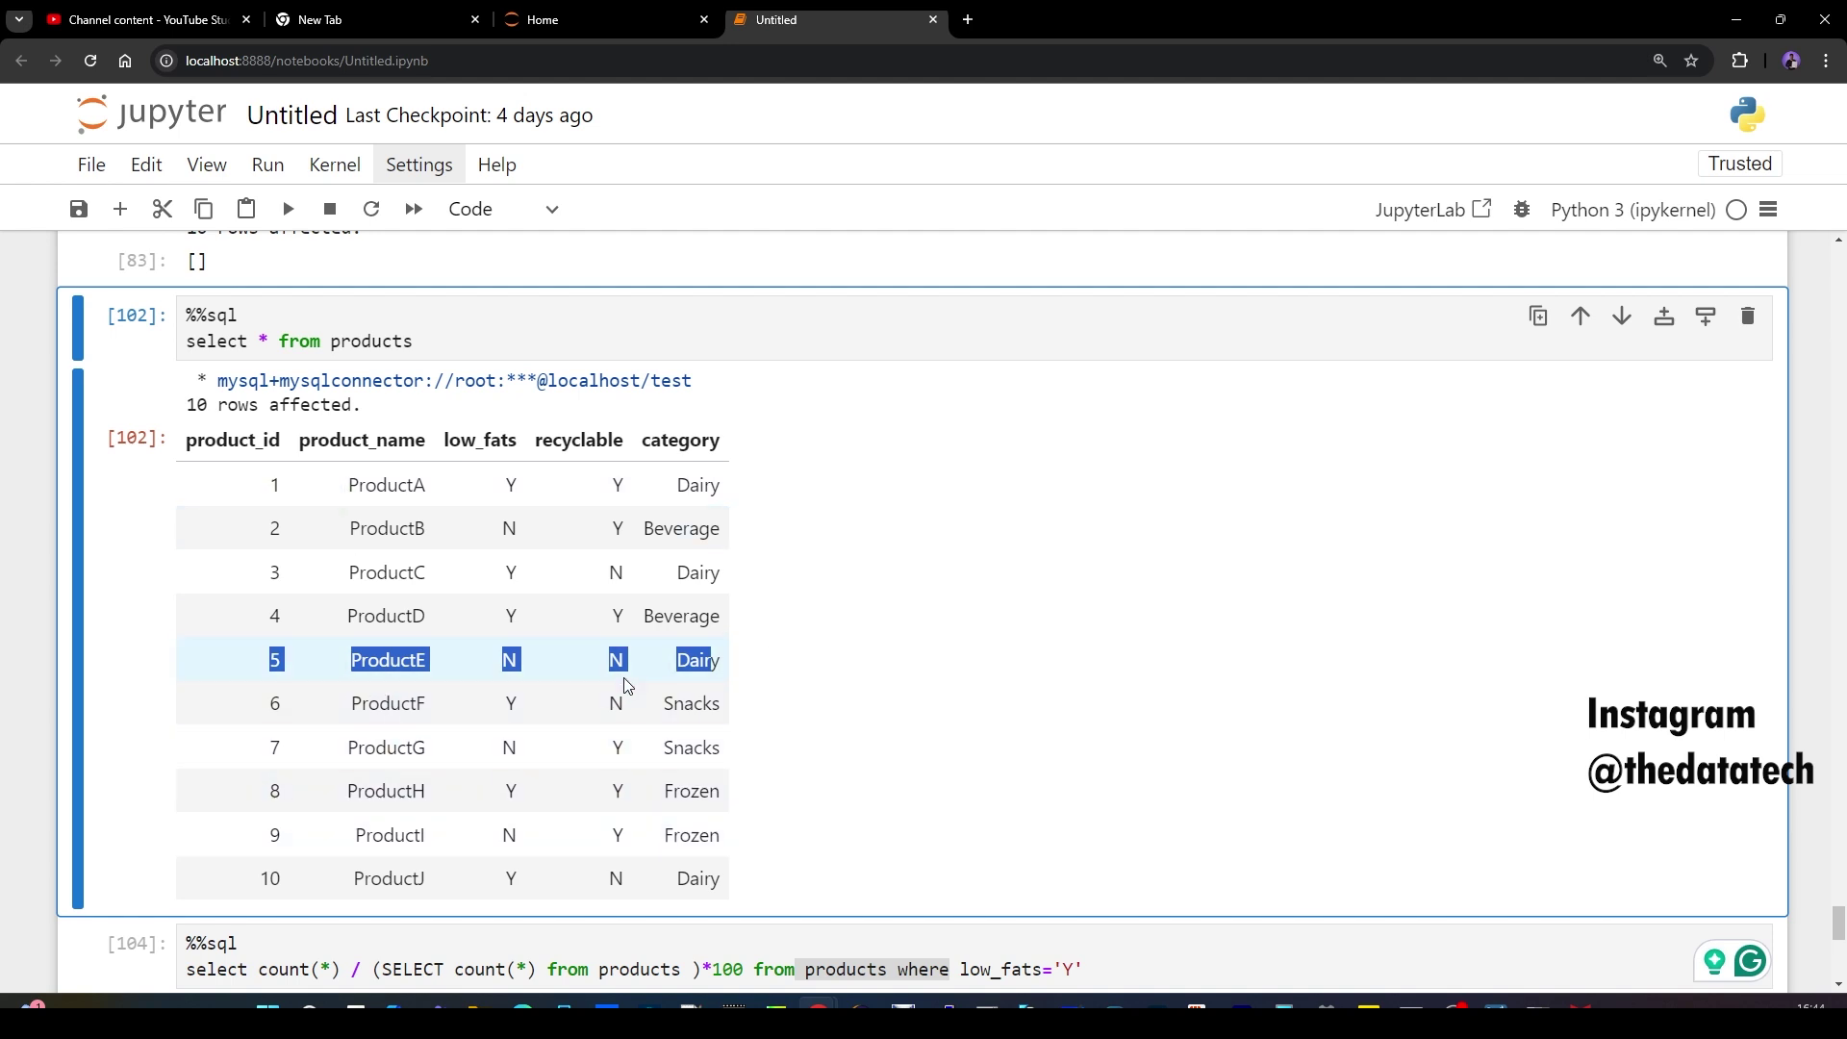
pyautogui.click(781, 673)
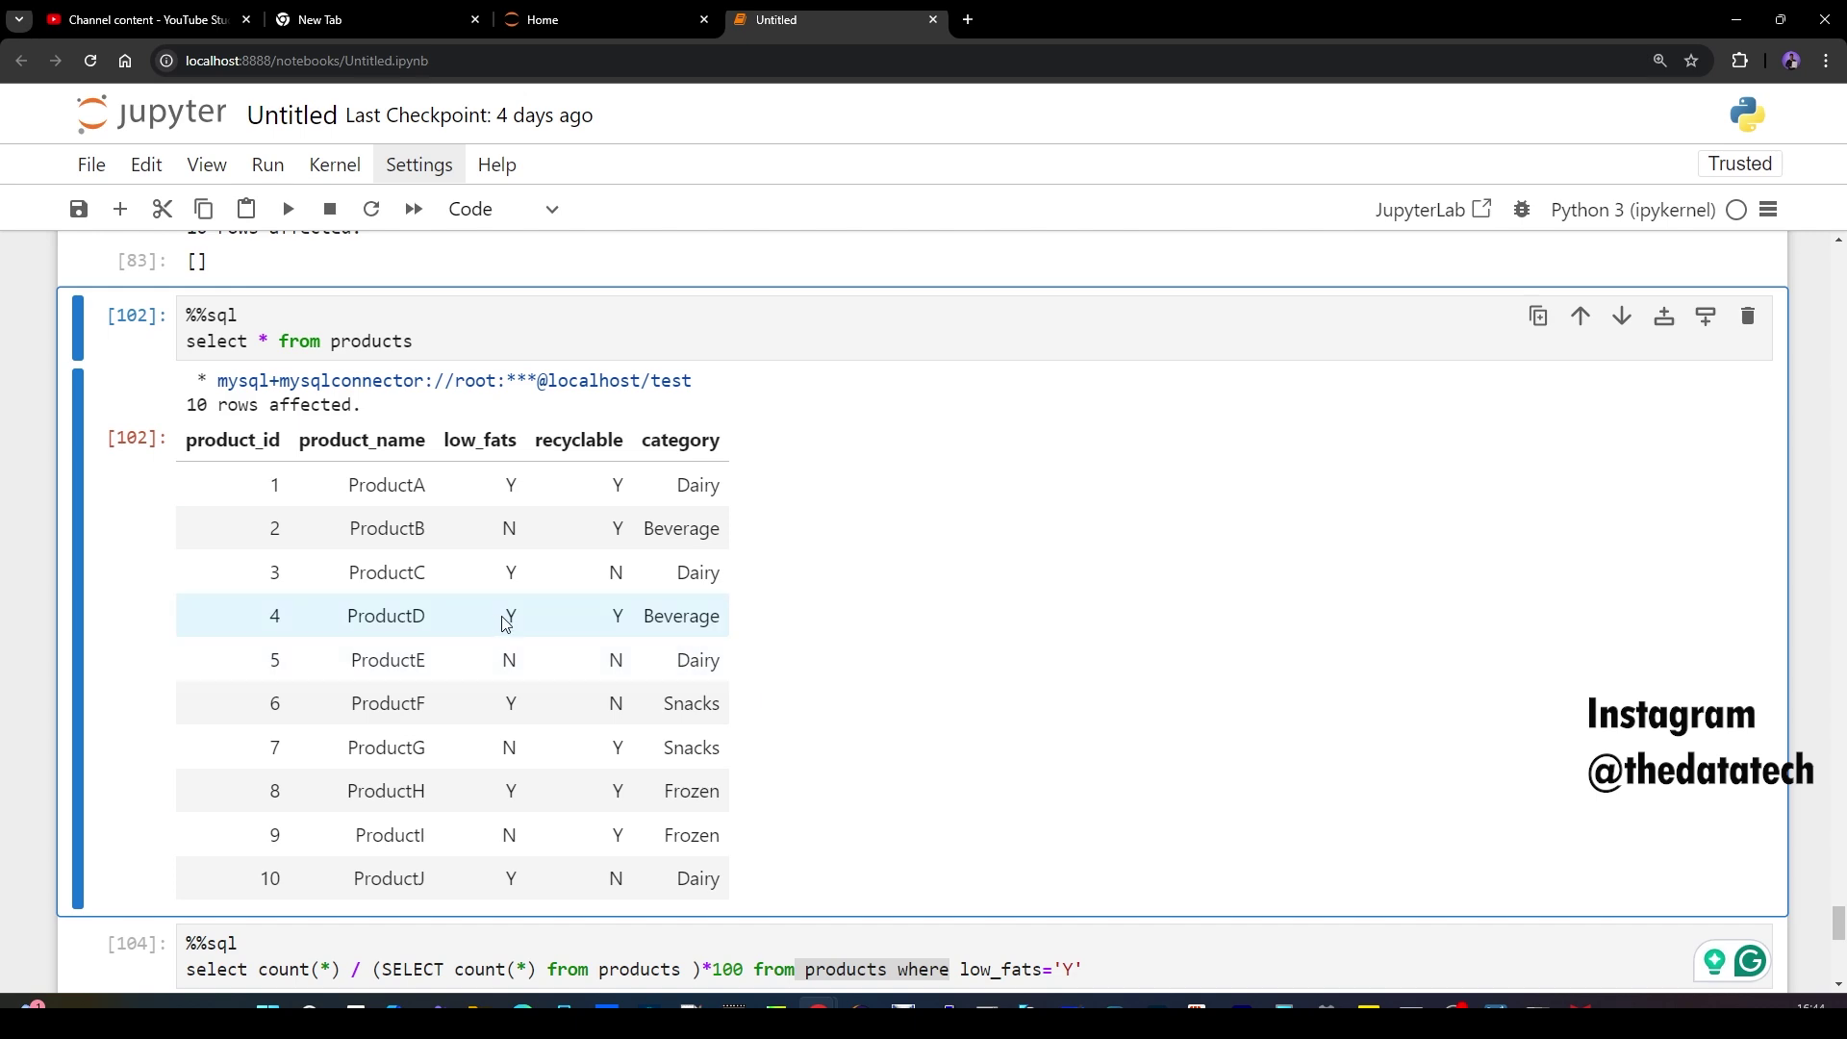
# - Start a new cell with %% and select count(*) from products where
pyautogui.scroll(-4, 578, 637)
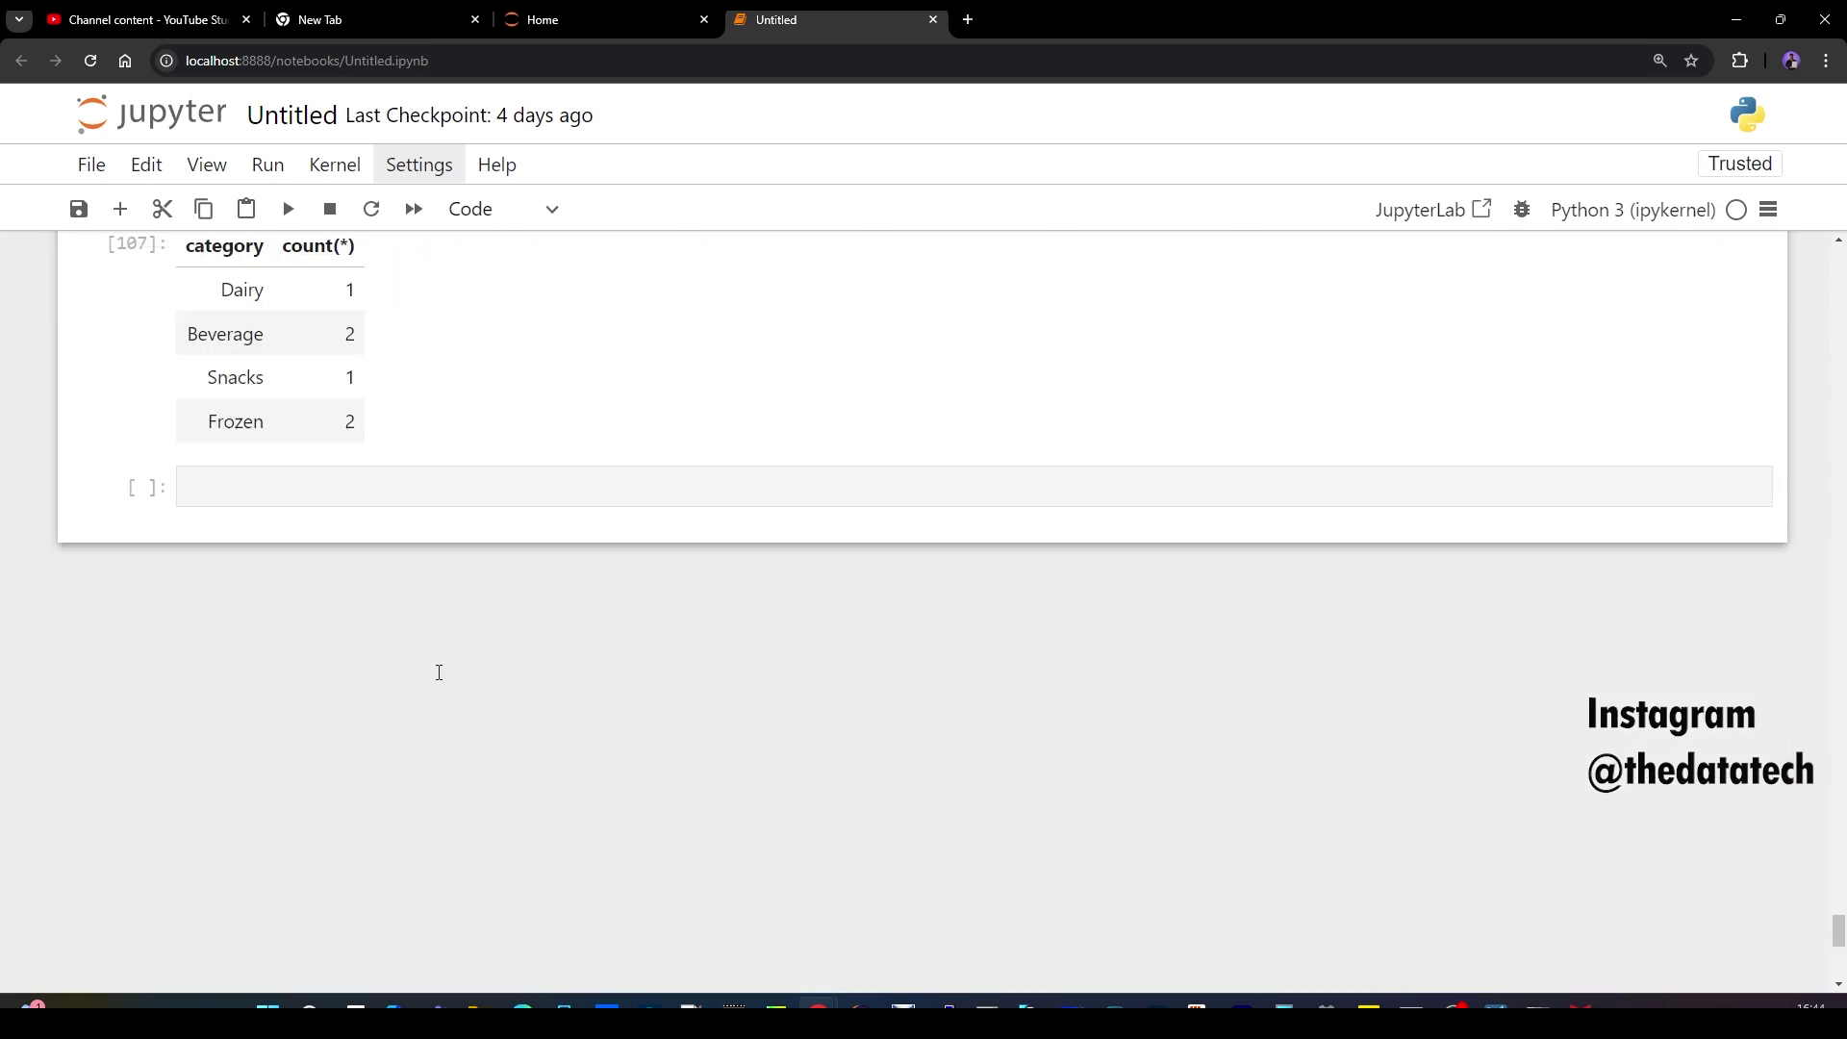
pyautogui.scroll(3, 437, 674)
pyautogui.click(438, 707)
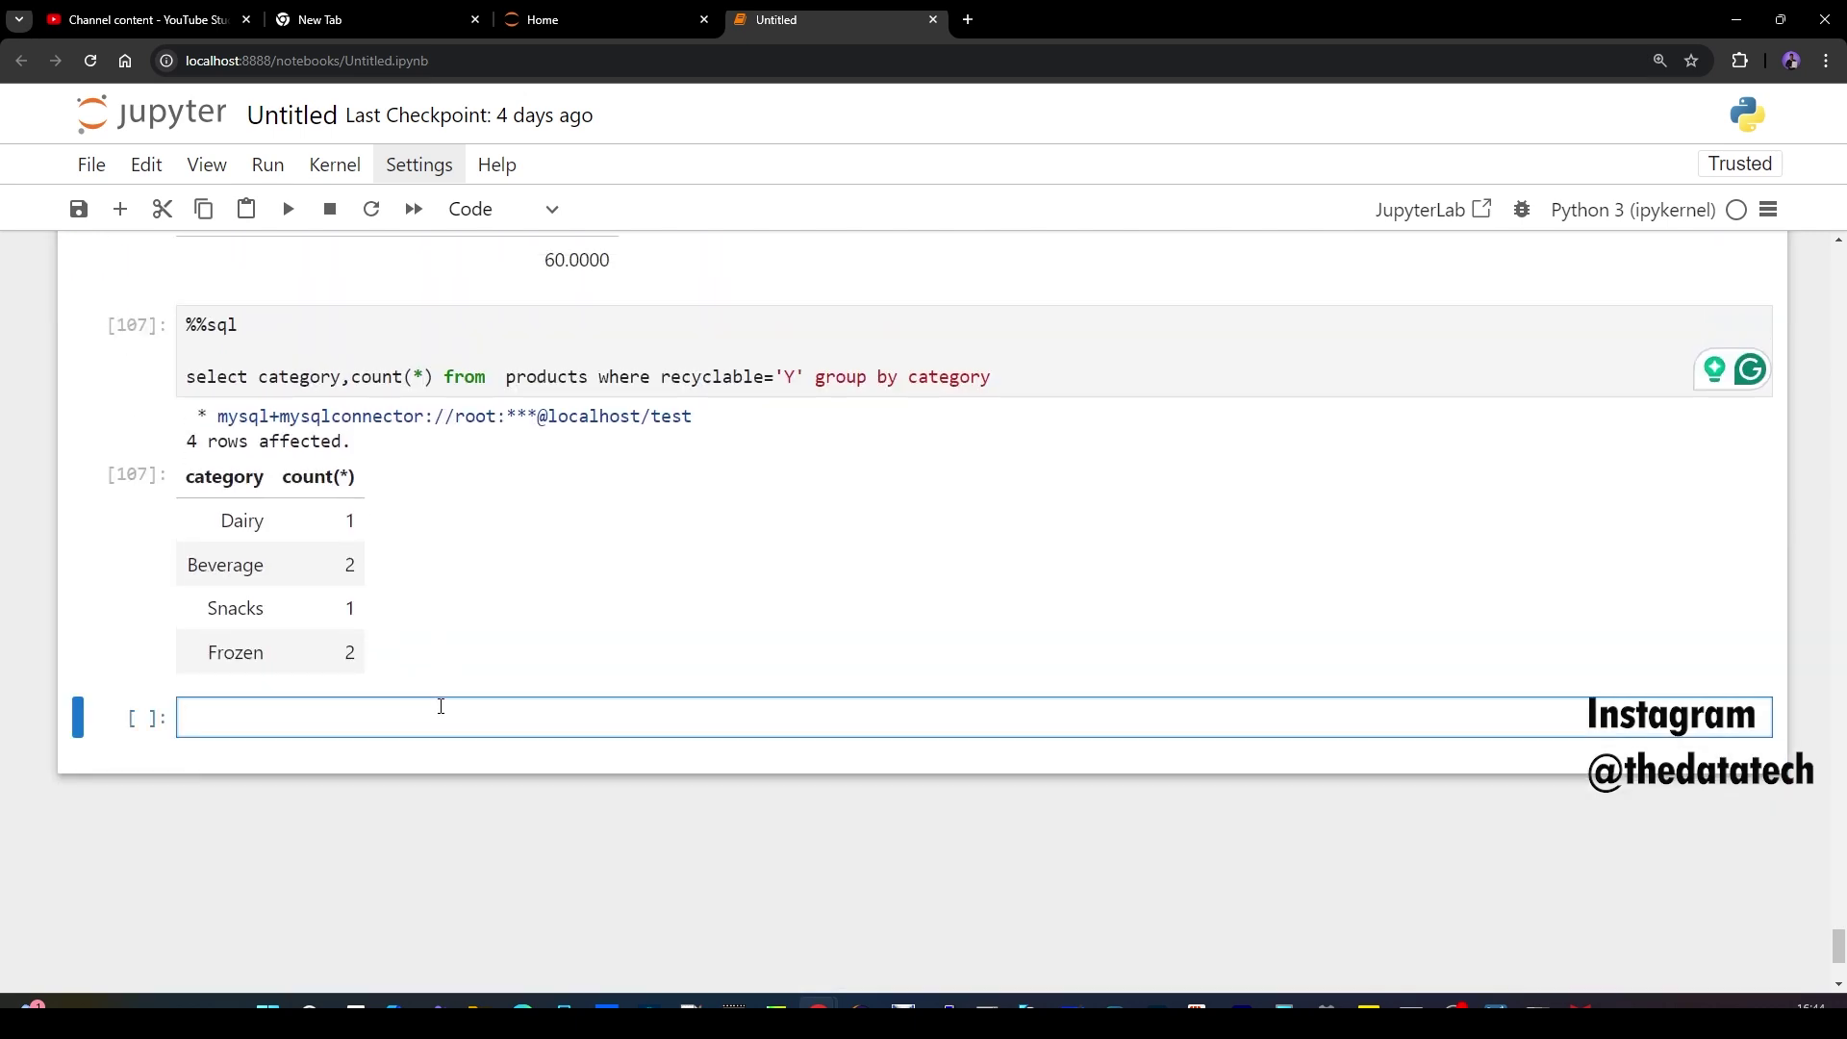
pyautogui.write('%%')
pyautogui.press('Return')
pyautogui.write('select count')
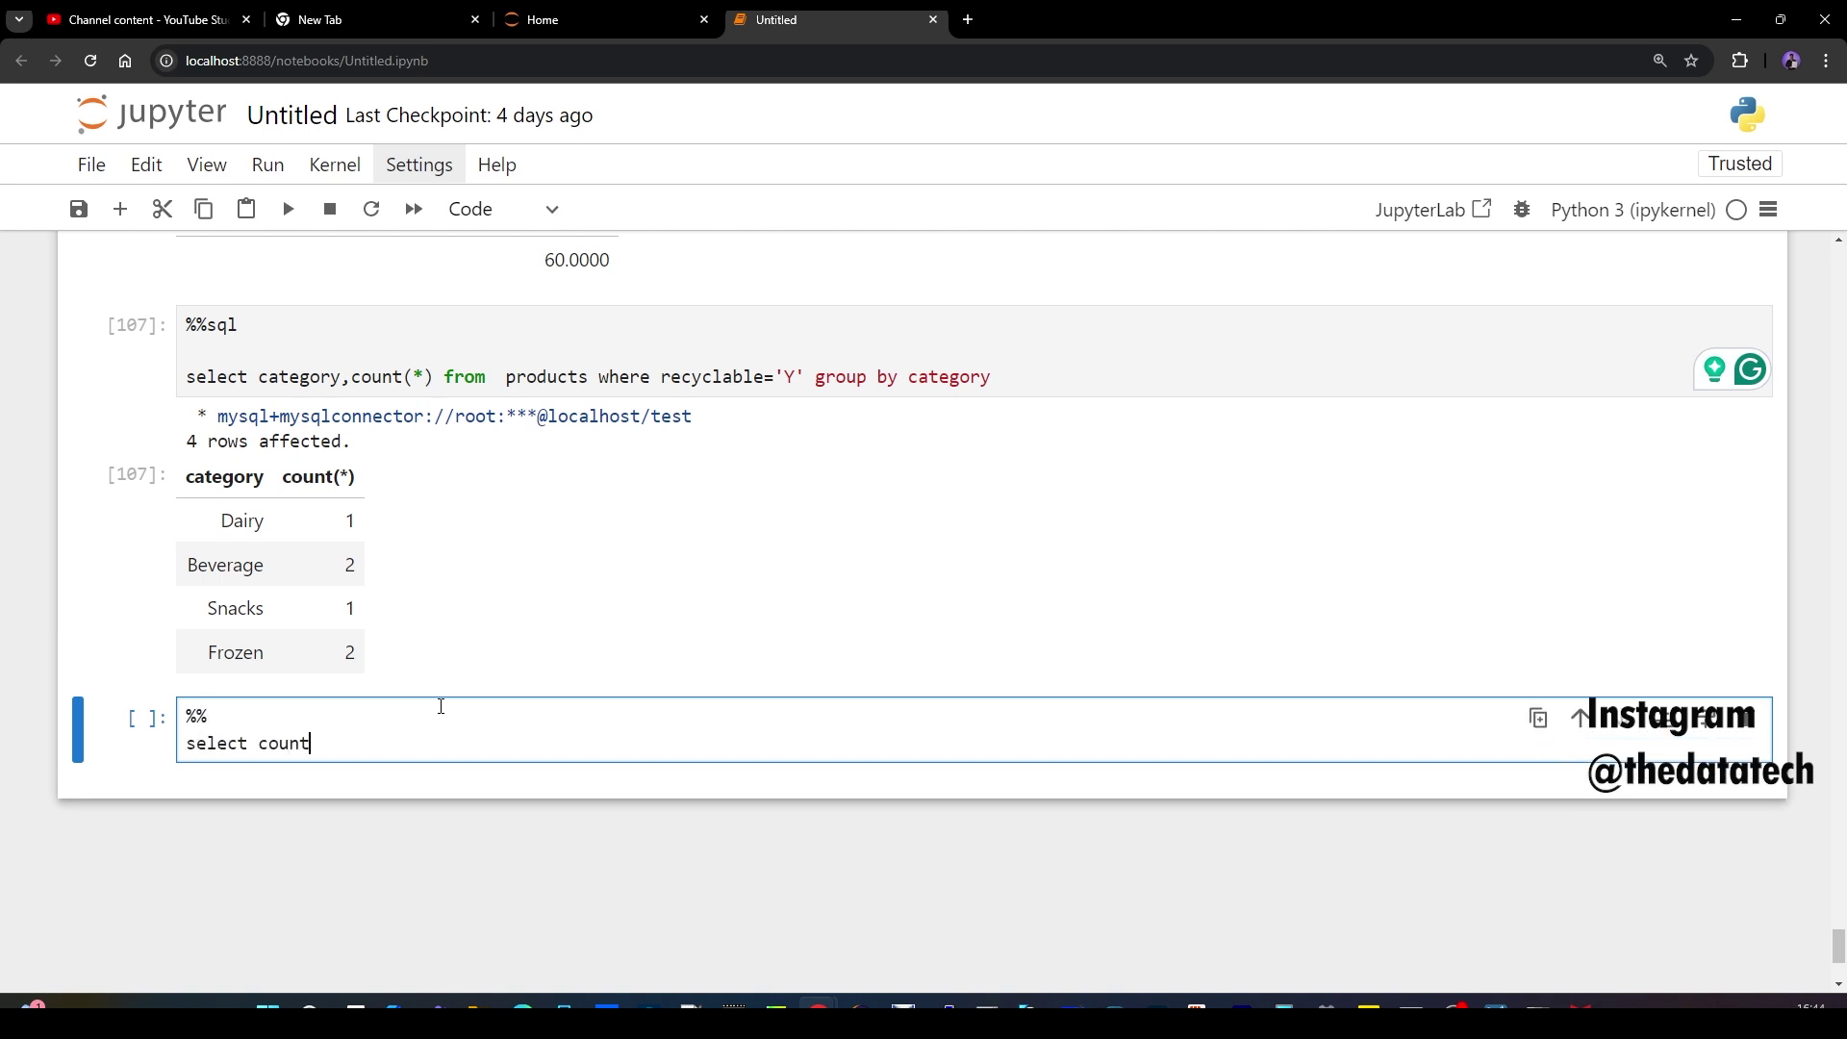
pyautogui.write('(*) from pro')
pyautogui.write('ducts w')
pyautogui.write('hge')
pyautogui.press('BackSpace')
pyautogui.press('BackSpace')
pyautogui.write('ere')
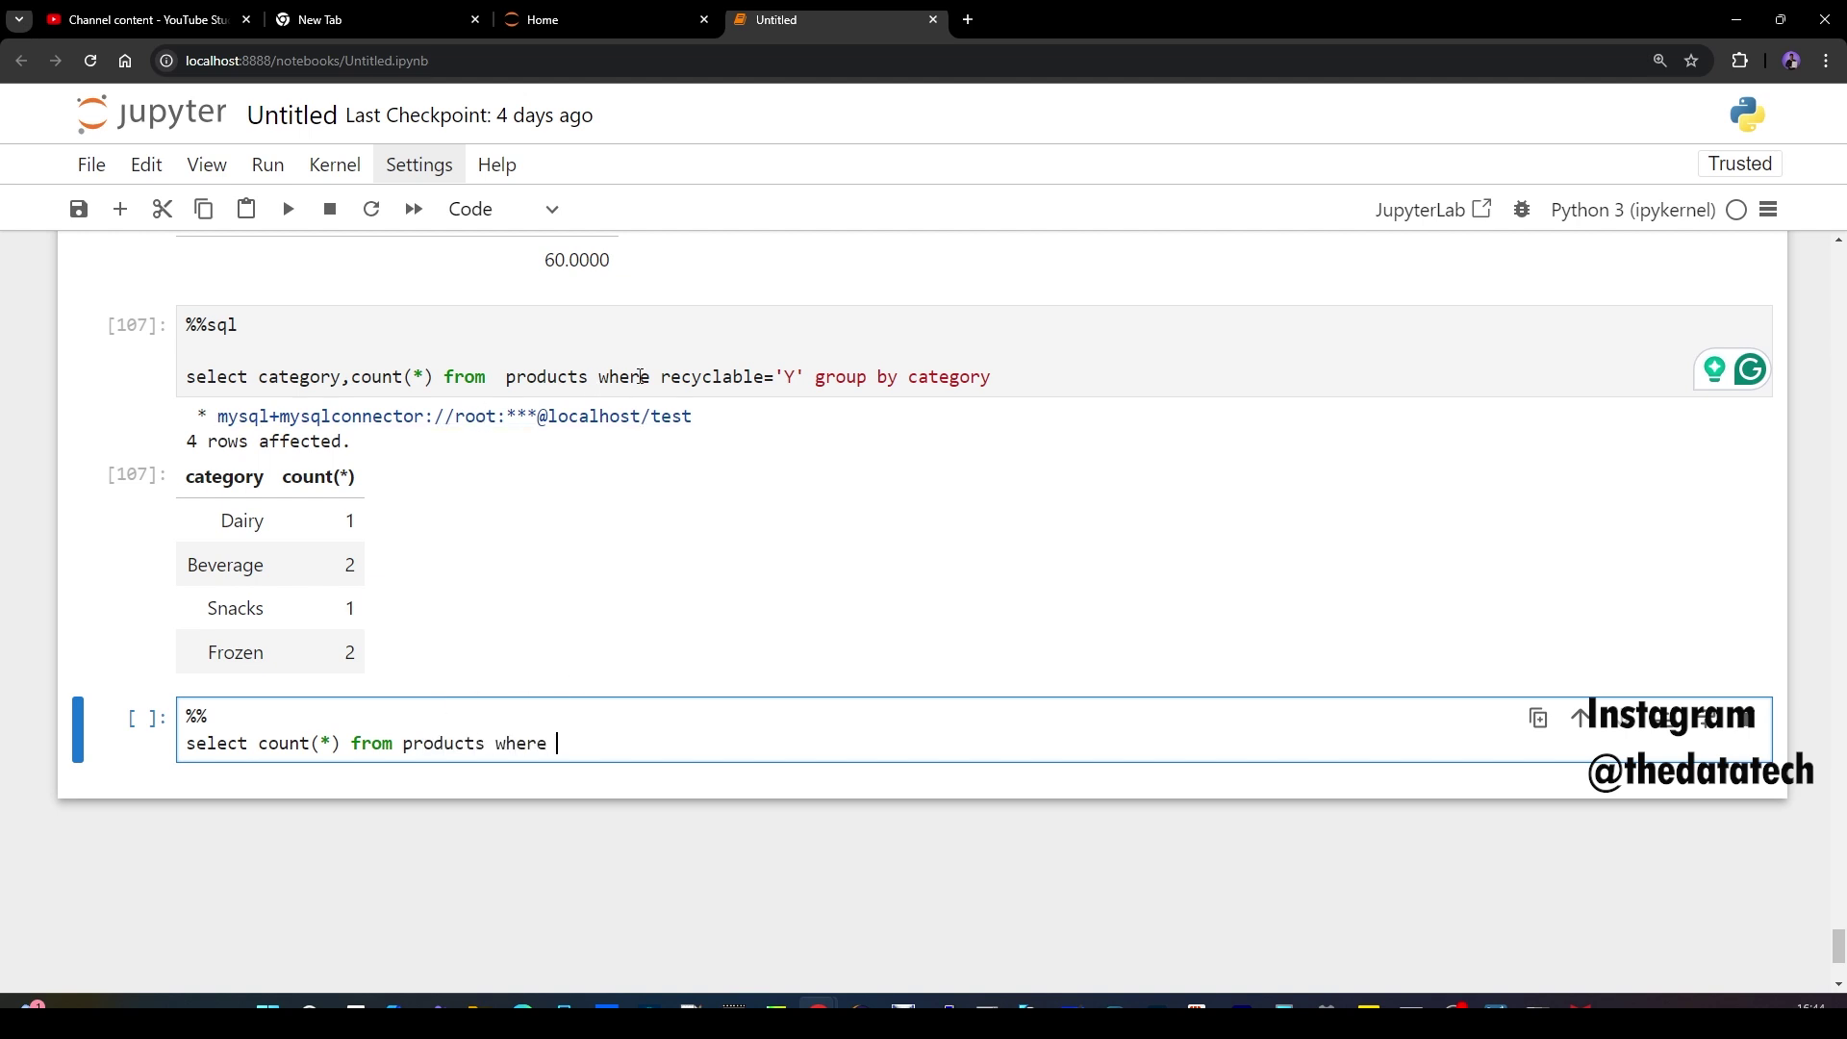
# - Add the condition recyclable='Y' or low_fats='Y', copied partly from the previous query, and run it
pyautogui.moveTo(661, 376); pyautogui.dragTo(805, 376)
pyautogui.hotkey('ctrl', 'c')
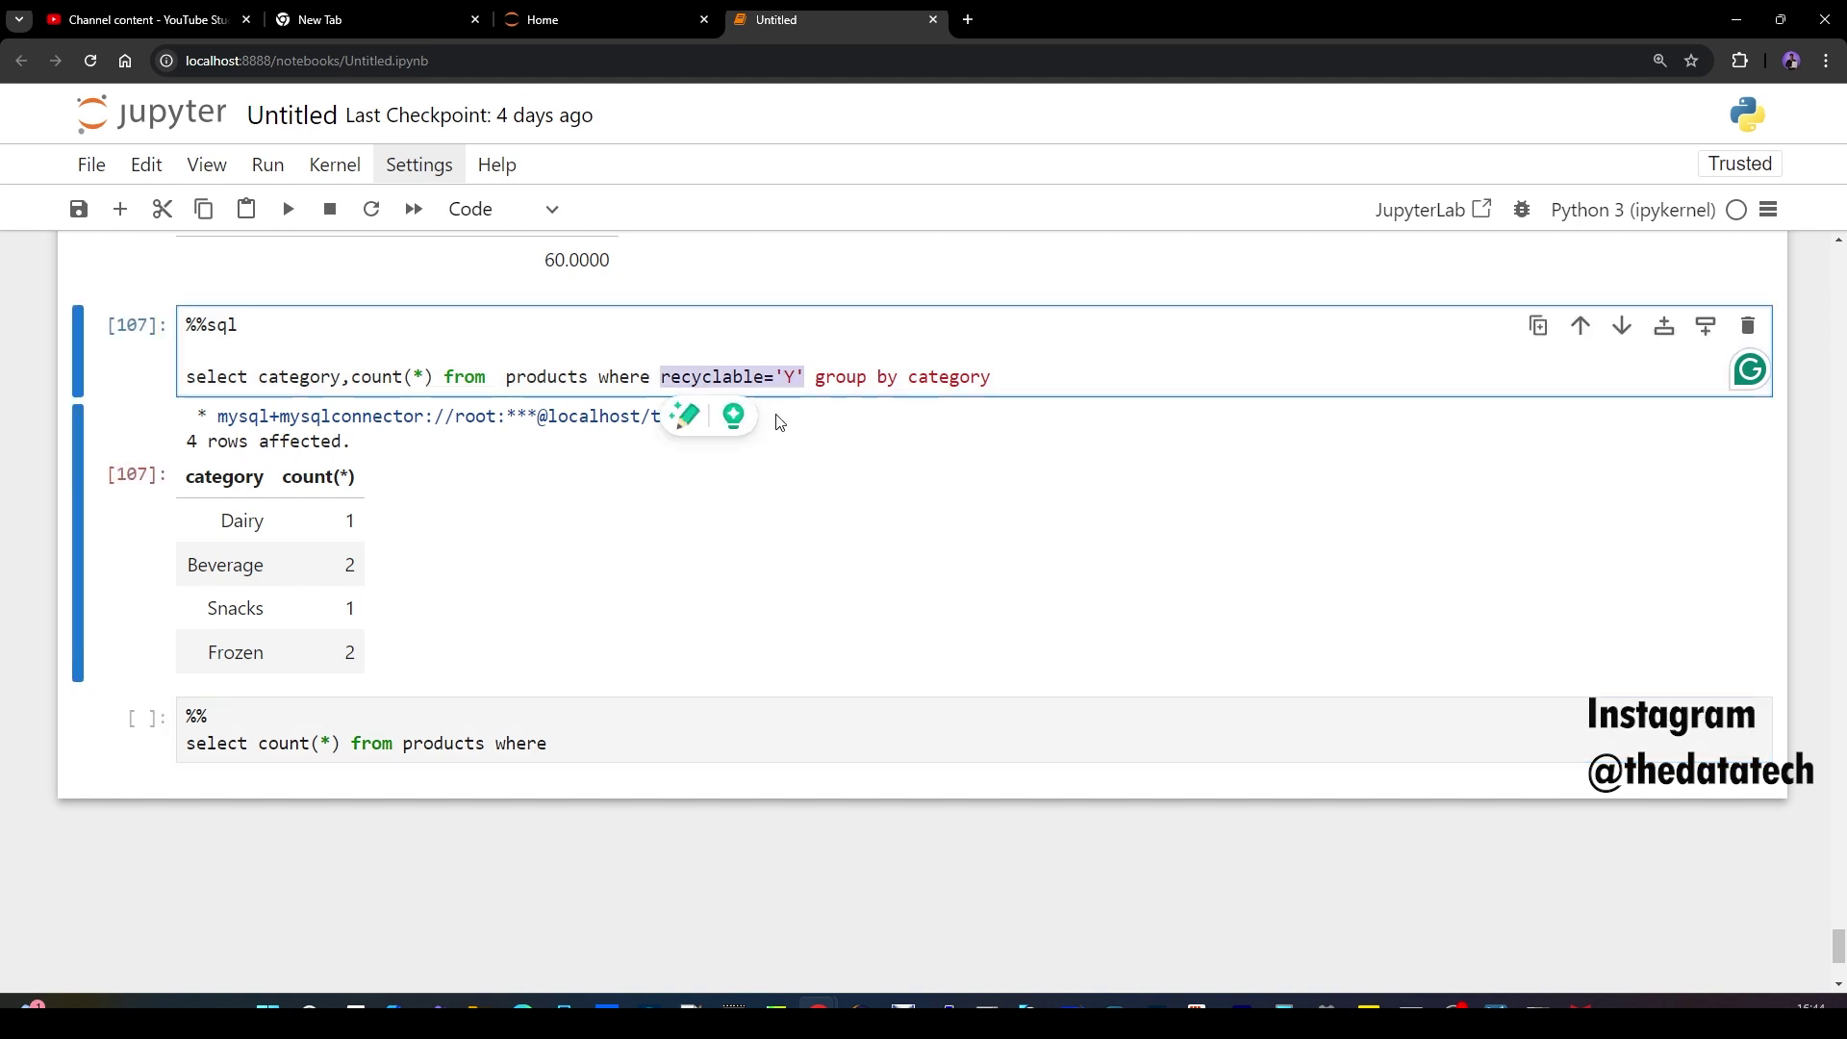
pyautogui.click(615, 744)
pyautogui.hotkey('ctrl', 'v')
pyautogui.write('or 1ow_fa')
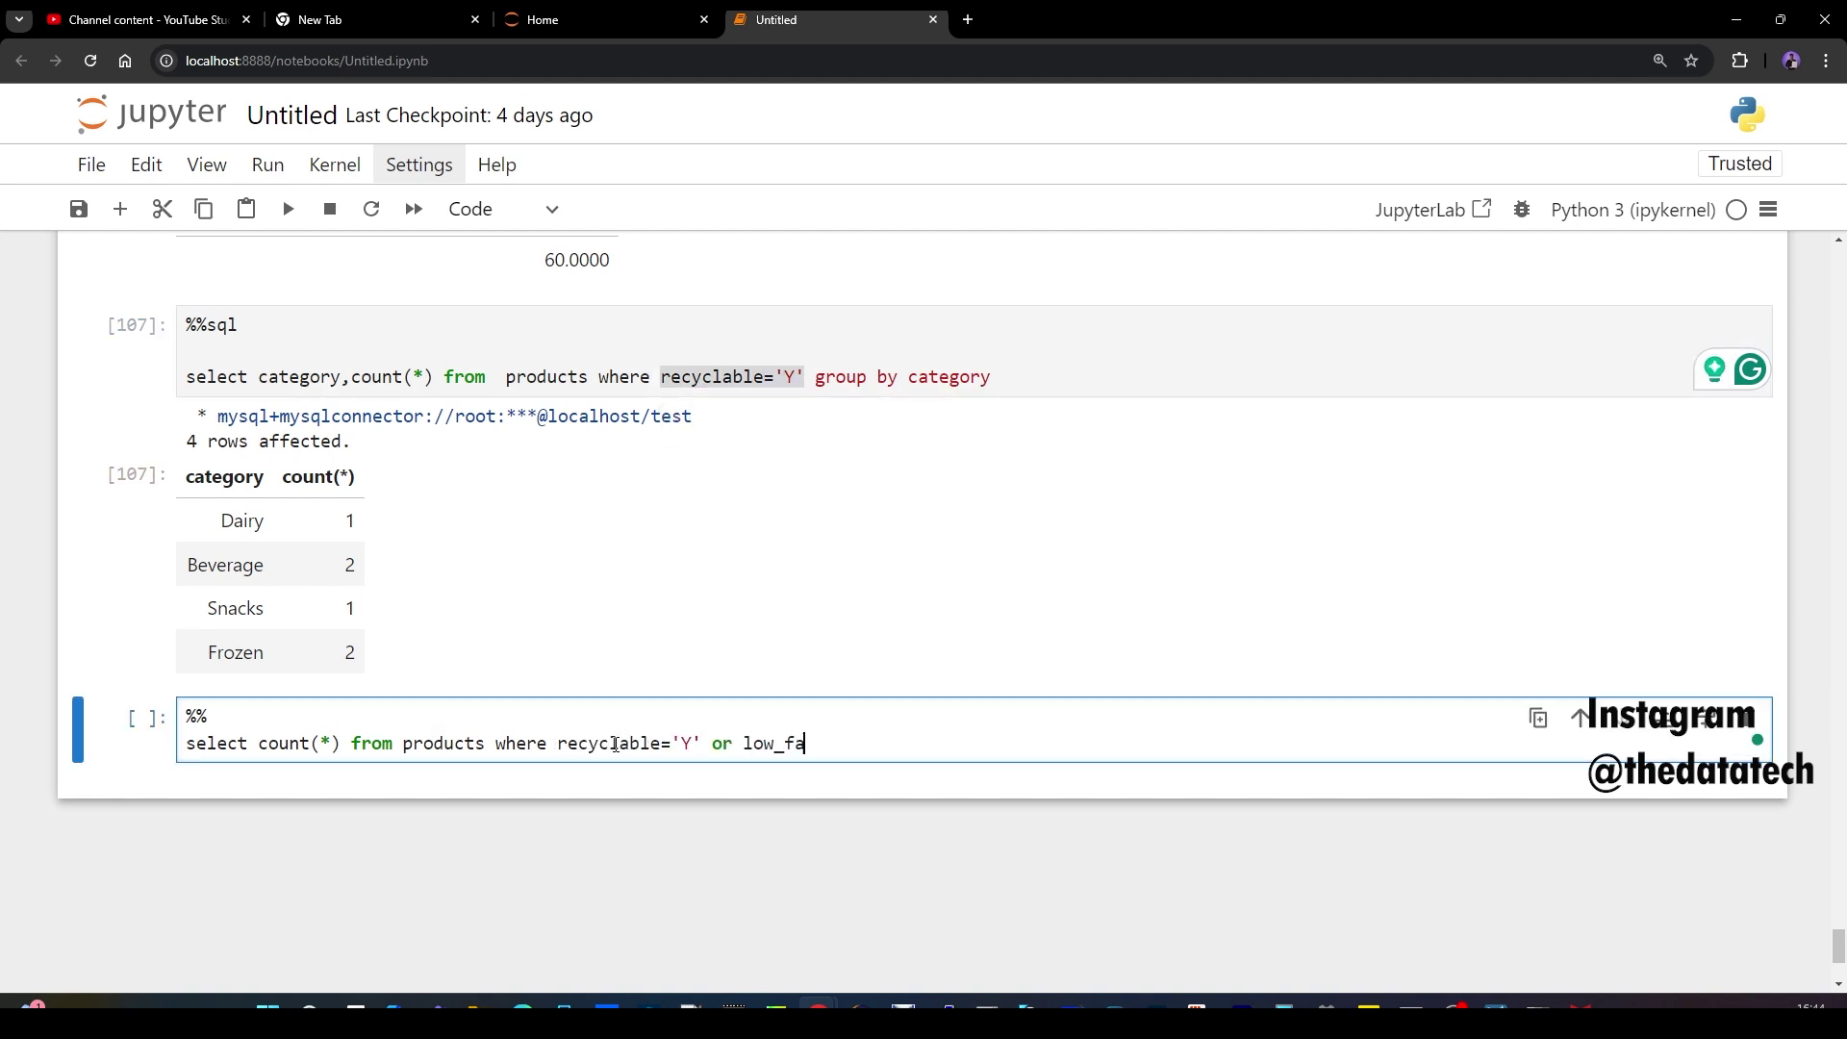
pyautogui.write("ts='Y'")
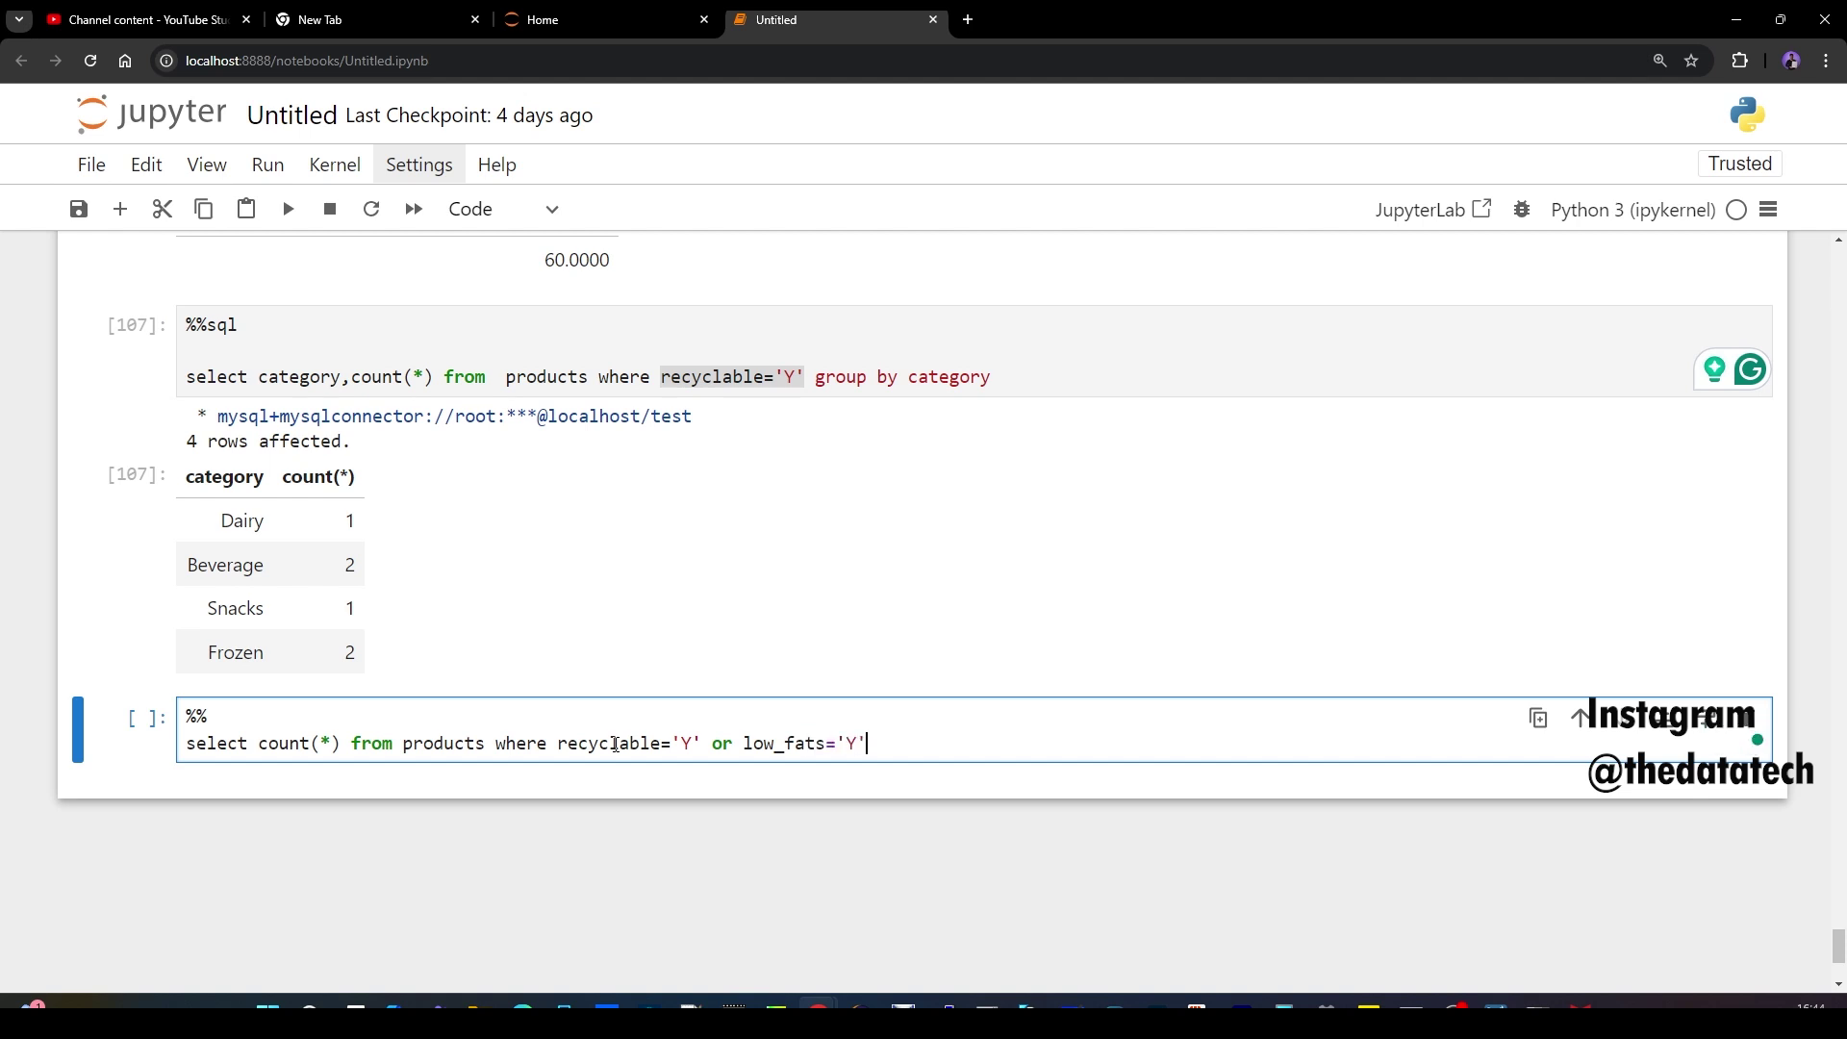
pyautogui.click(288, 209)
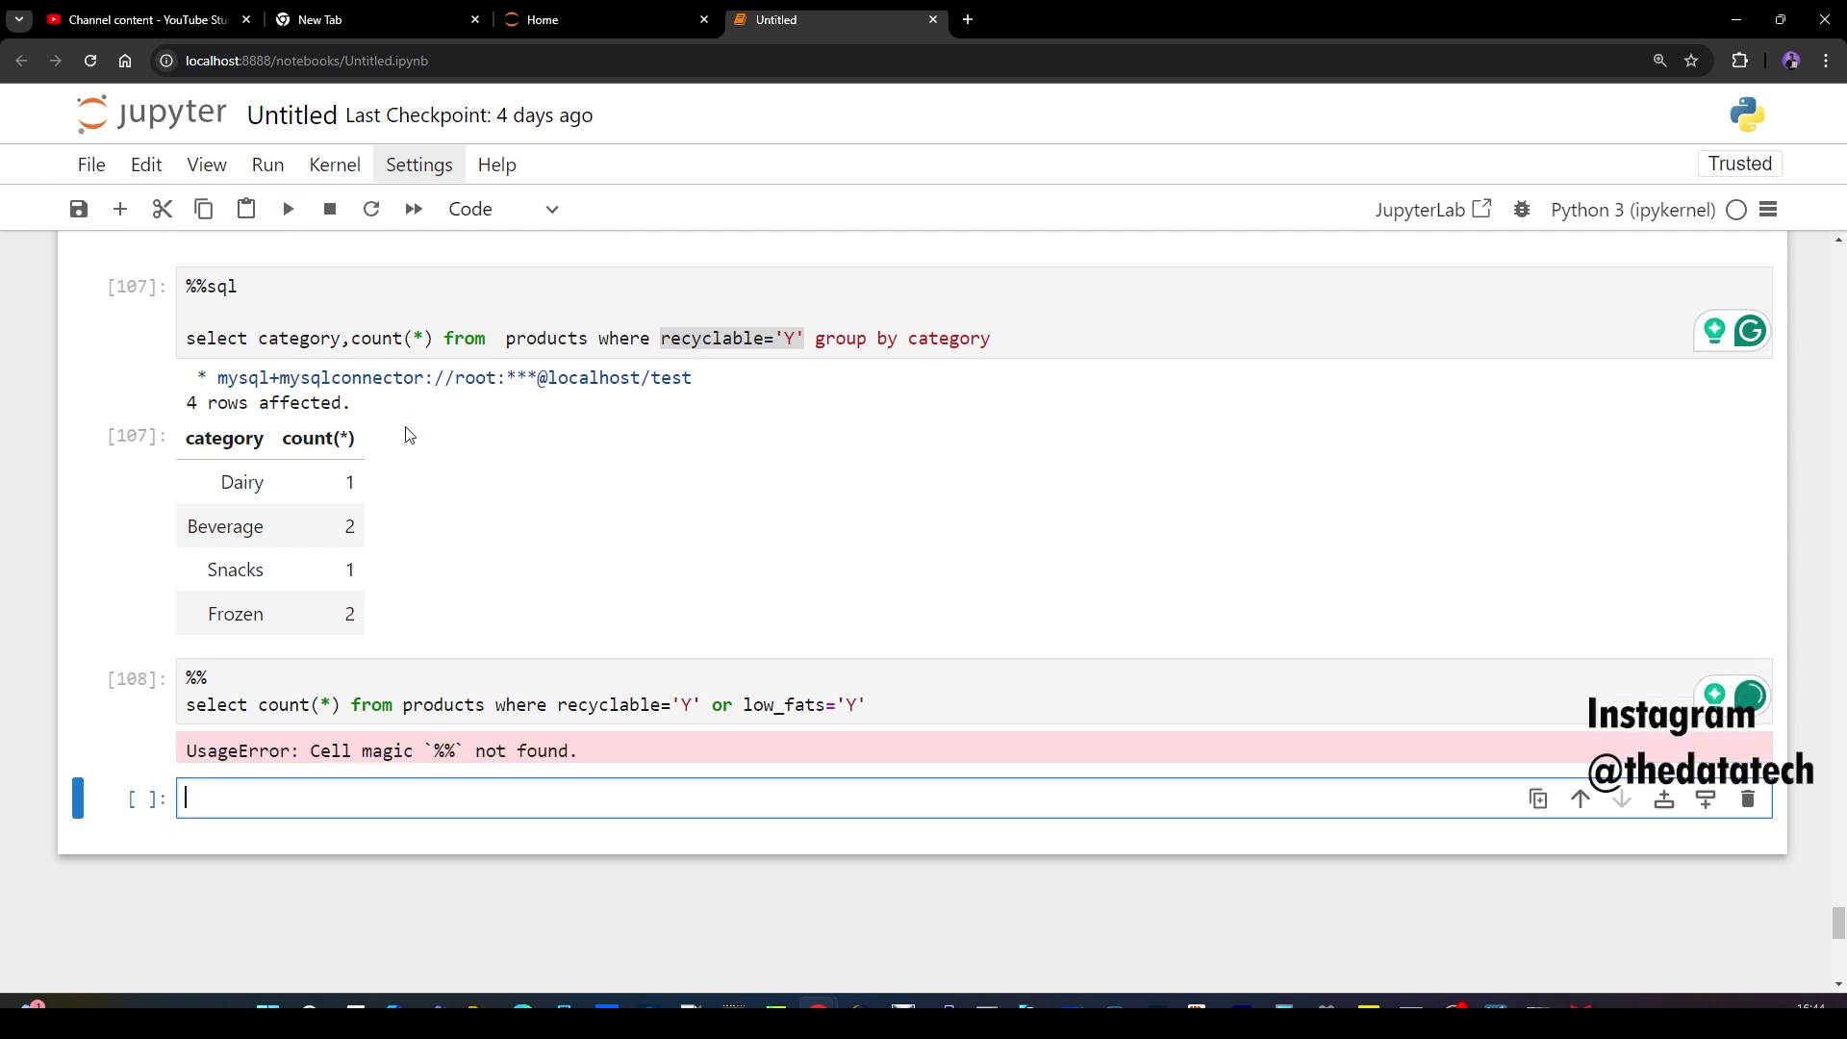
# - Fix the cell magic to %%sql and rerun, returning 9
pyautogui.click(271, 673)
pyautogui.write('SQL')
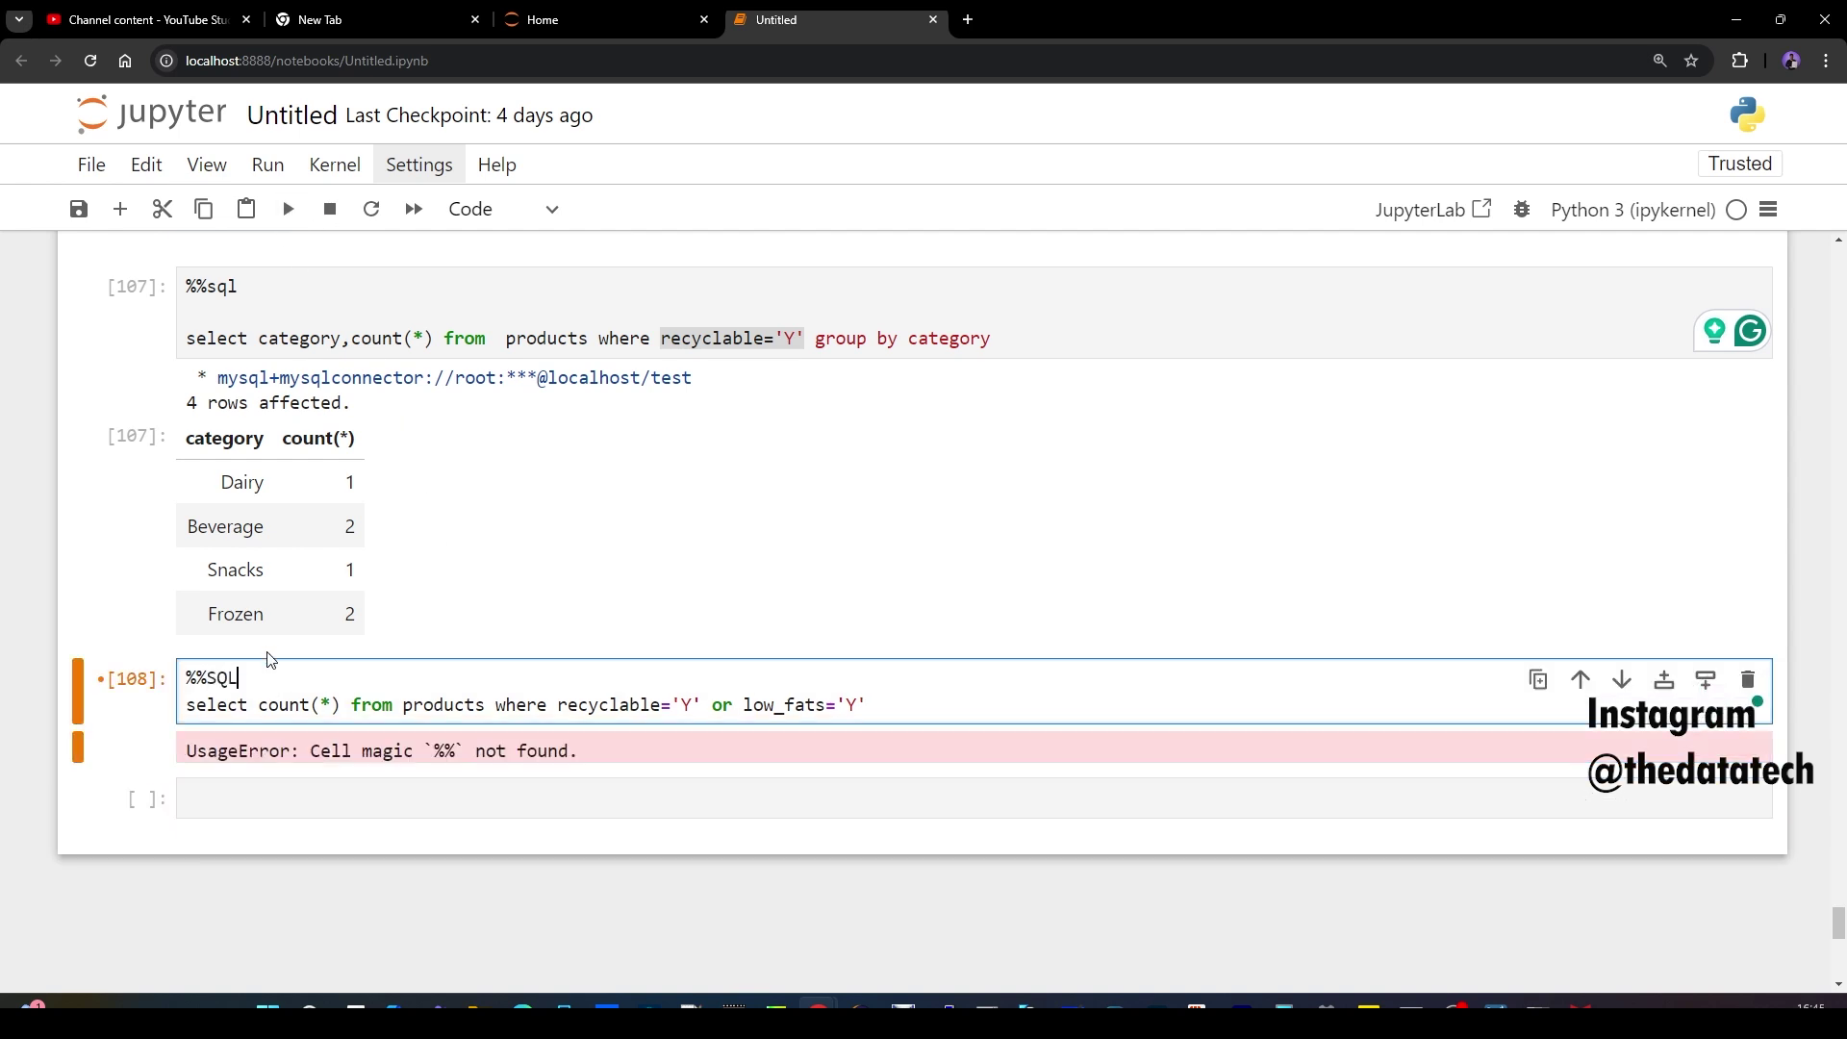
pyautogui.press('BackSpace')
pyautogui.press('BackSpace')
pyautogui.press('BackSpace')
pyautogui.write('sql')
pyautogui.click(288, 210)
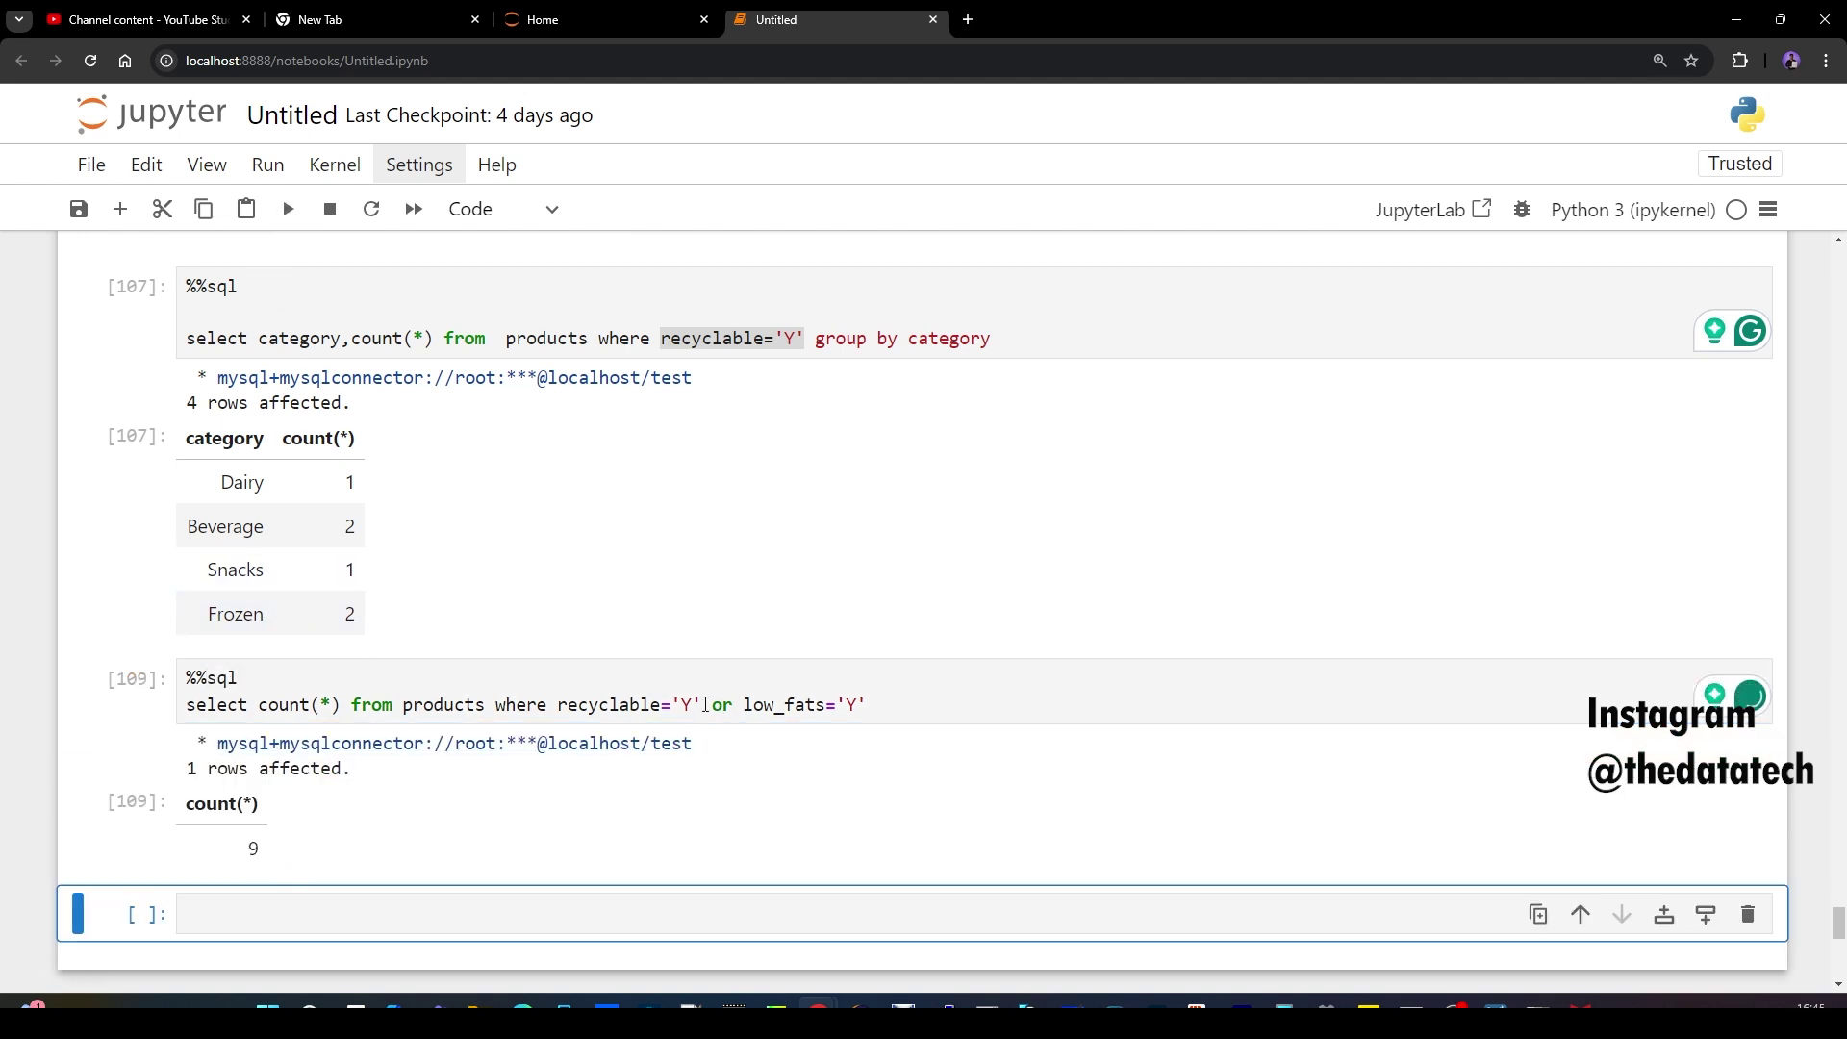
pyautogui.moveTo(710, 705); pyautogui.dragTo(734, 709)
pyautogui.scroll(2, 732, 711)
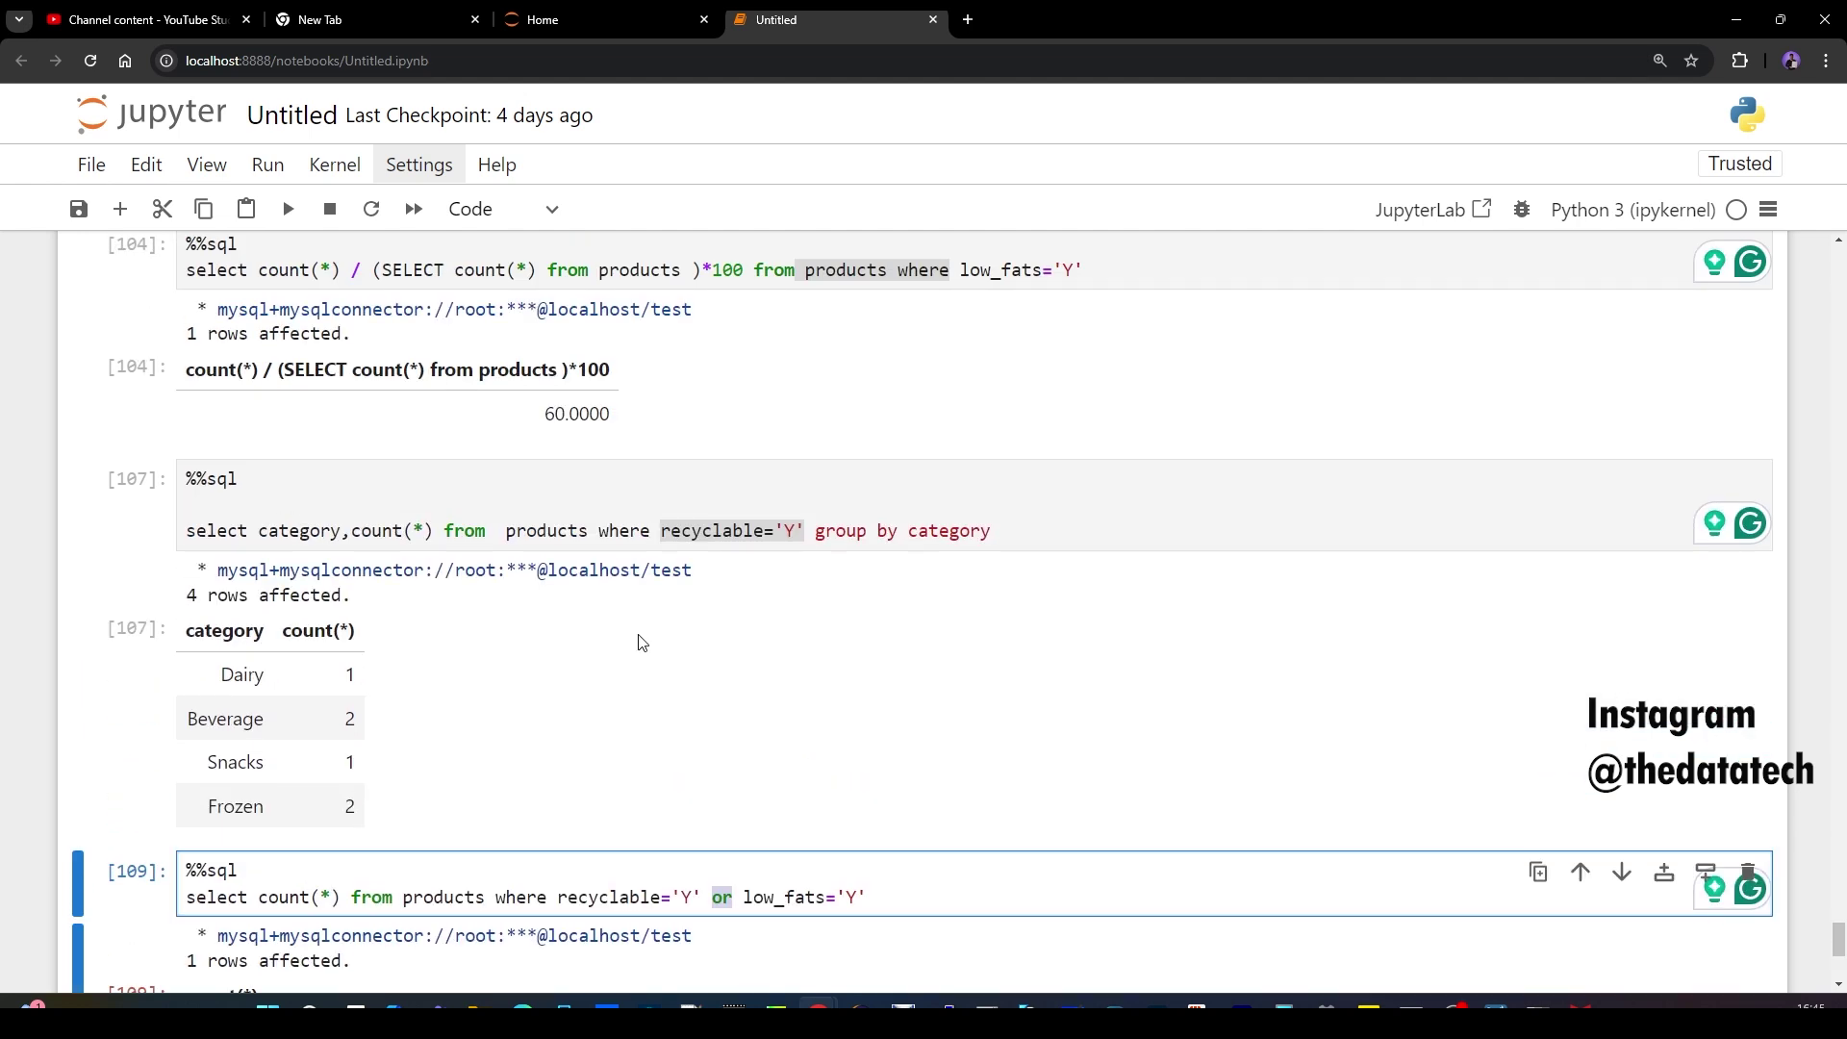
pyautogui.moveTo(817, 533); pyautogui.dragTo(952, 533)
pyautogui.scroll(2, 900, 545)
pyautogui.scroll(1, 899, 545)
pyautogui.moveTo(260, 561); pyautogui.dragTo(744, 561)
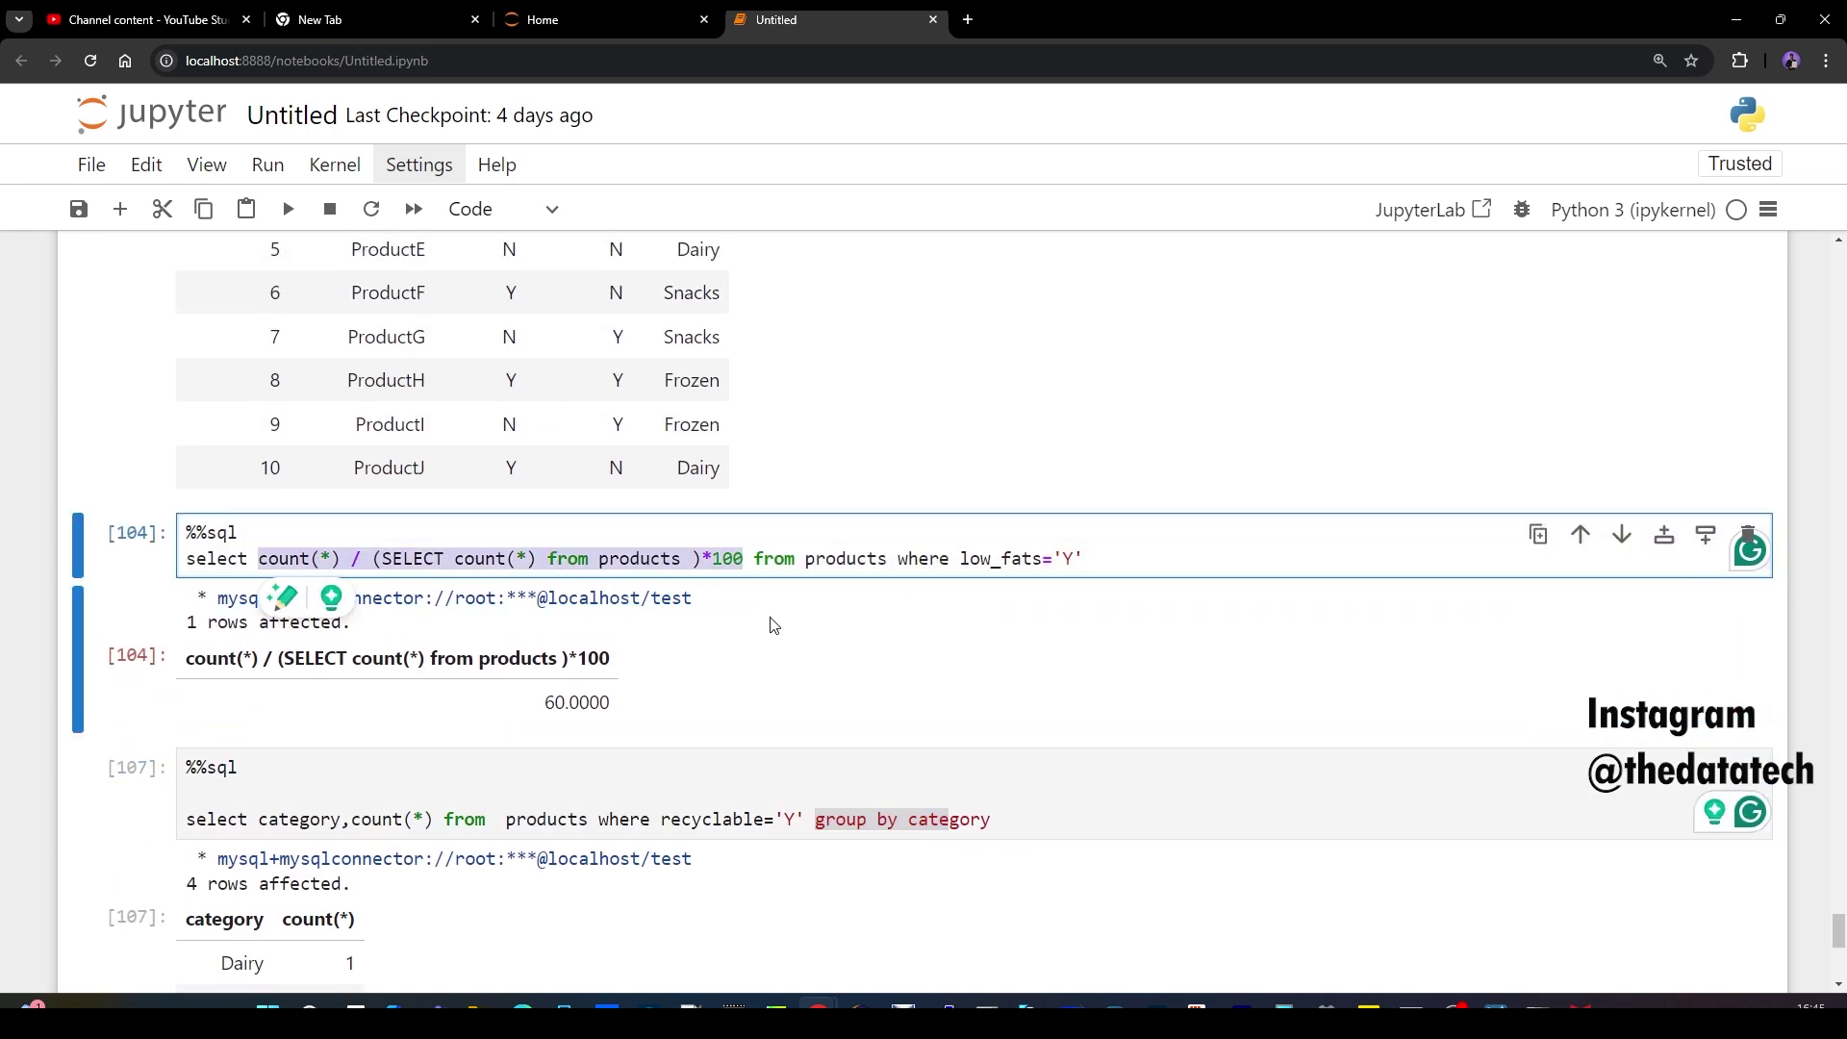
pyautogui.scroll(-3, 779, 621)
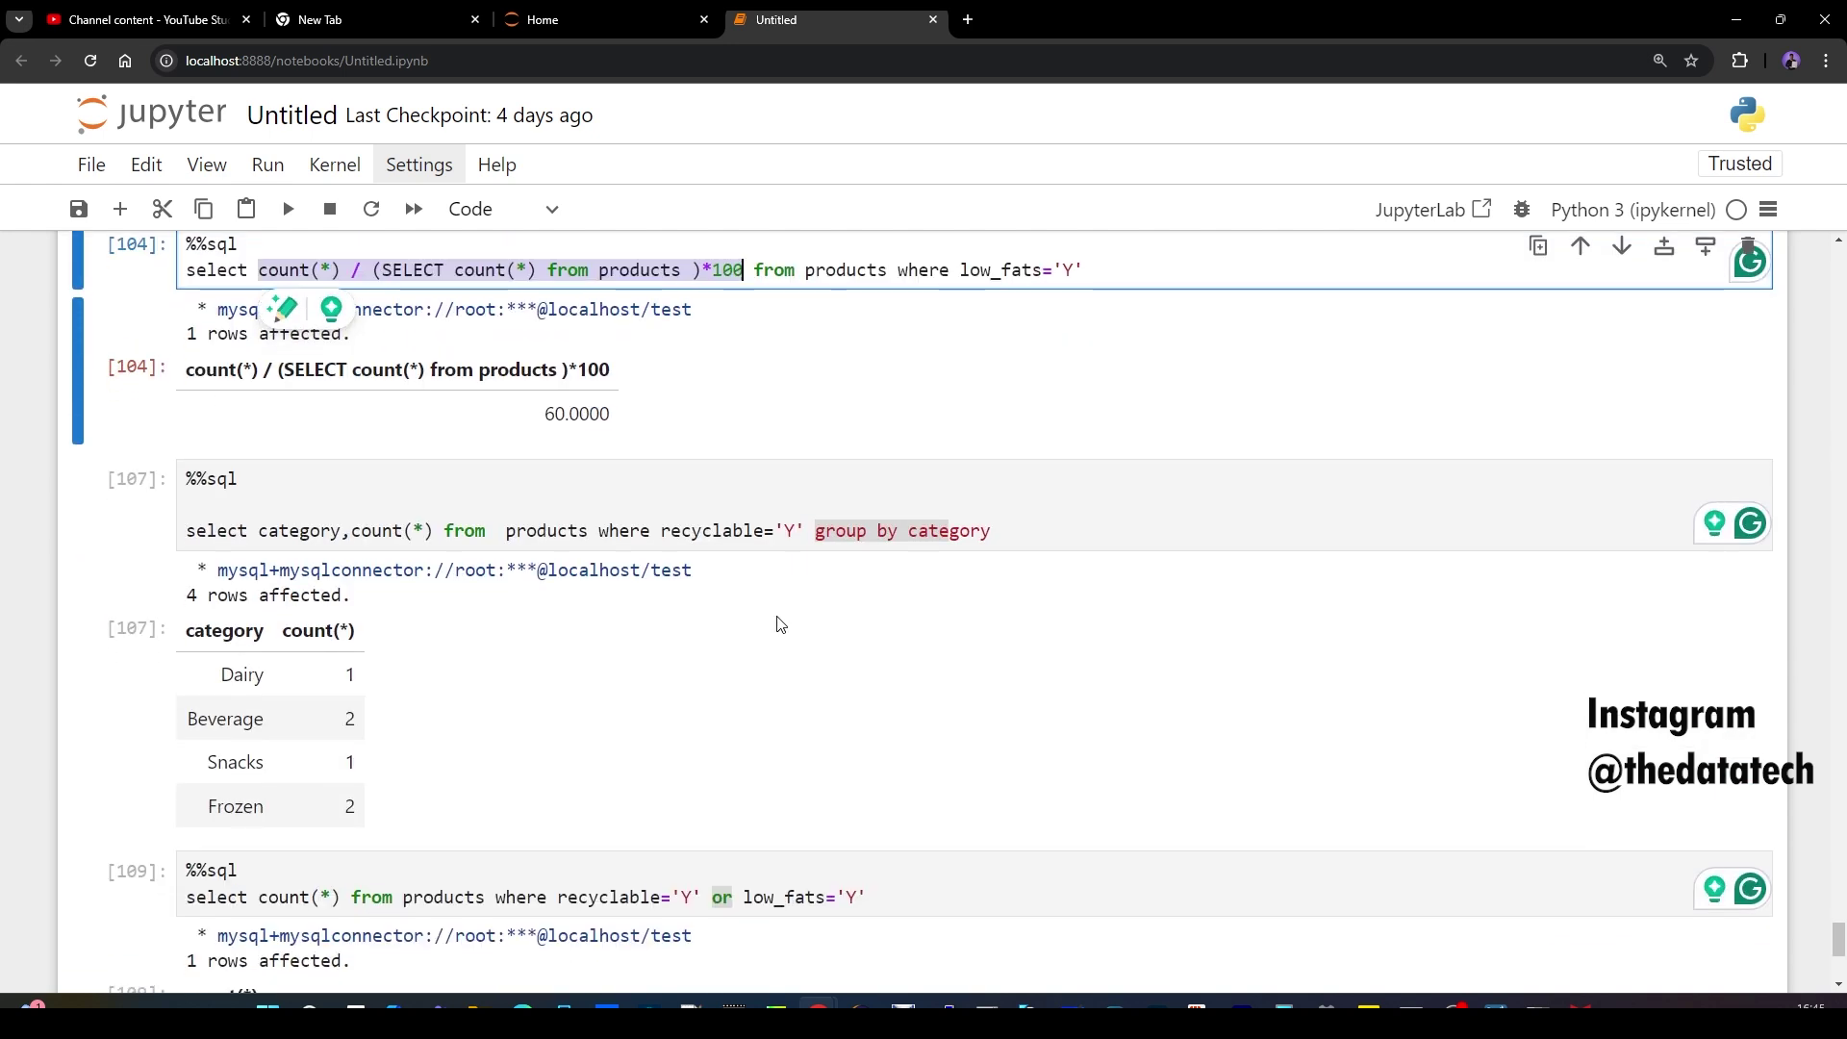